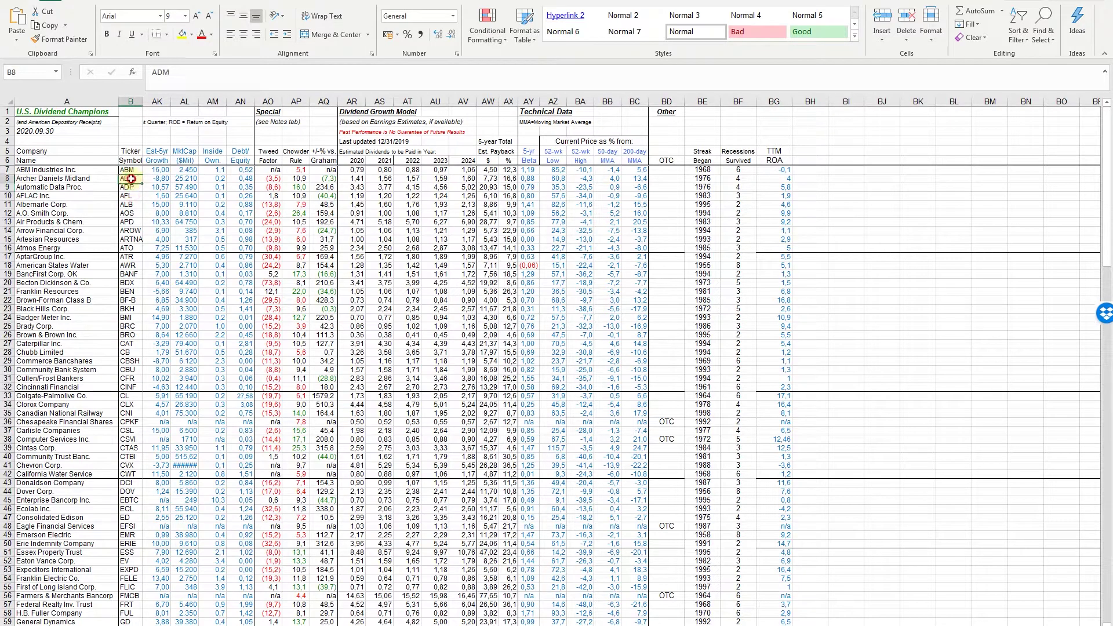
- Examine the ticker symbols in the U.S. Dividend Champions sheet and the ZTS dividend history on the Nasdaq page
{"action": "left_click", "coordinate": [130, 169]}
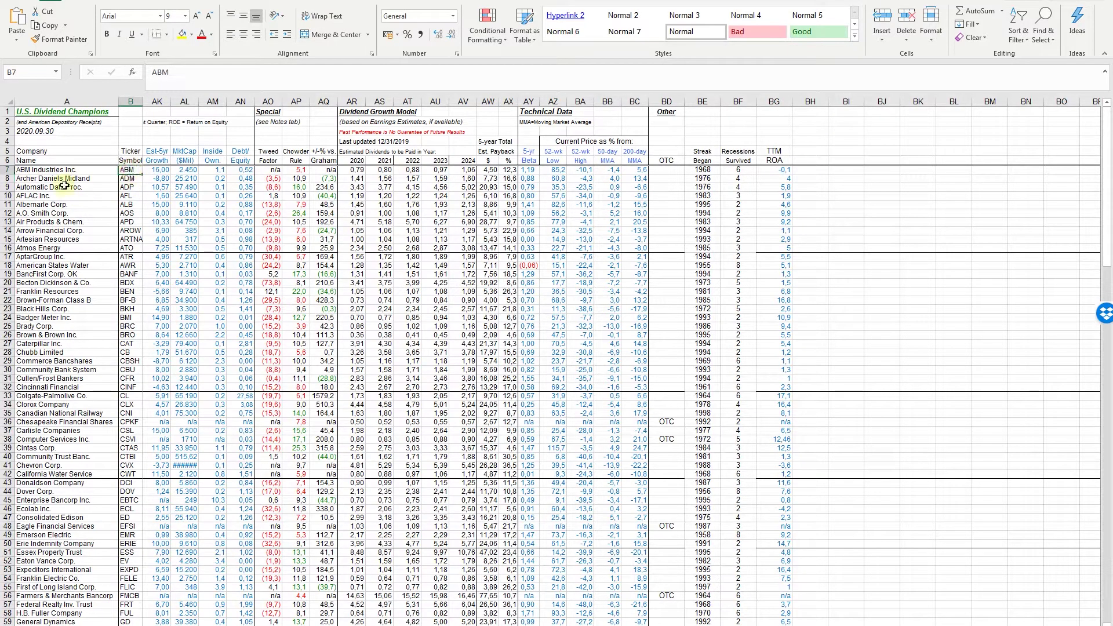
{"action": "left_click", "coordinate": [133, 205]}
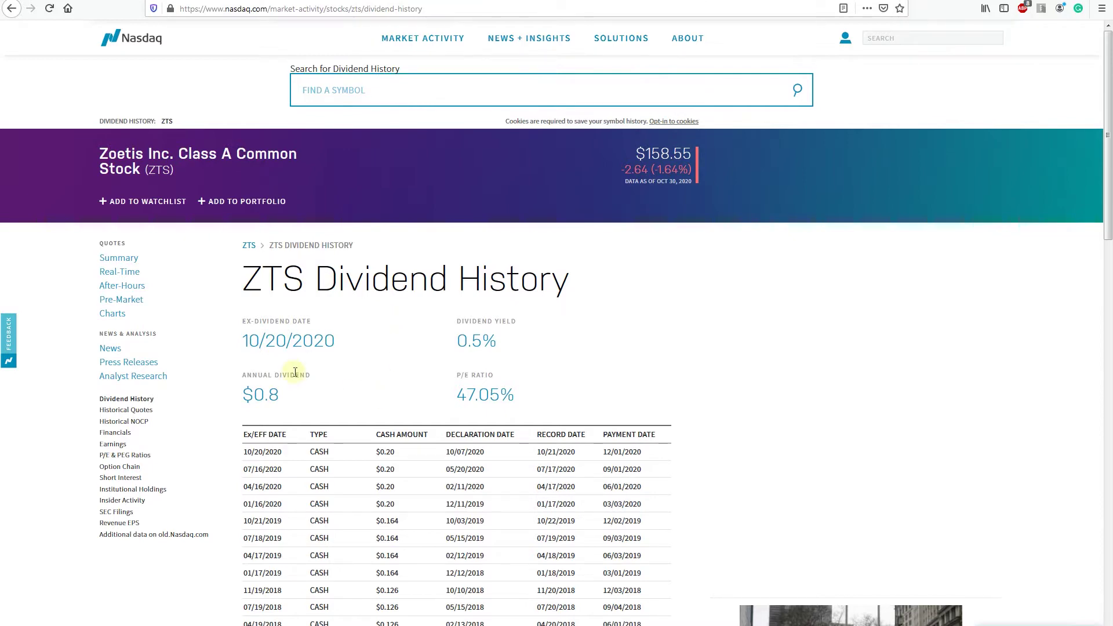
{"action": "scroll", "coordinate": [281, 424], "scroll_direction": "down", "scroll_amount": 10}
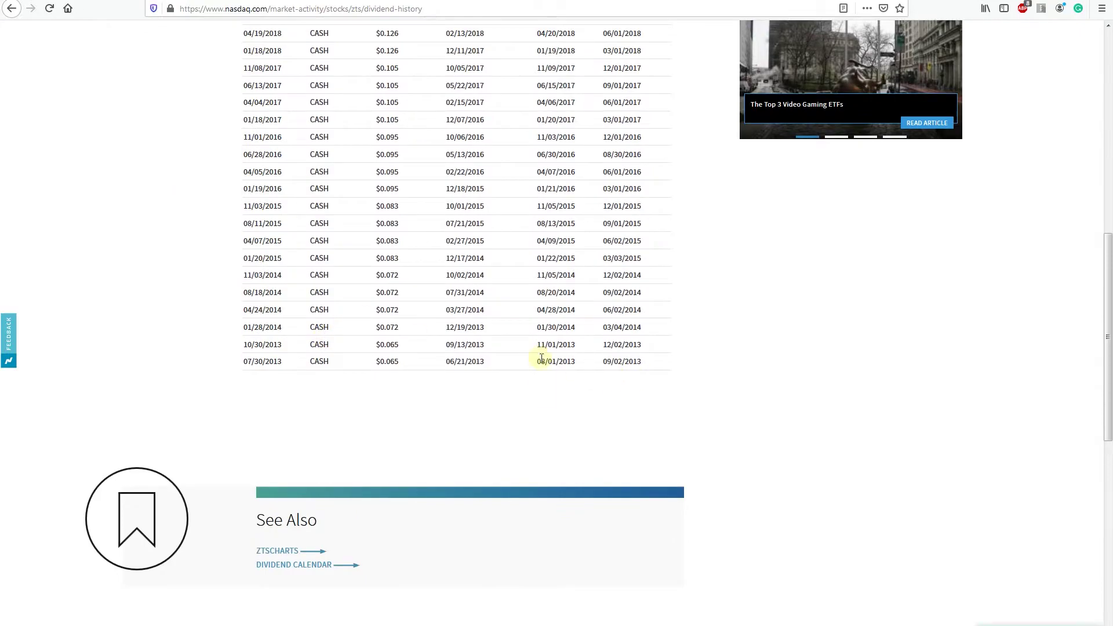
{"action": "scroll", "coordinate": [541, 357], "scroll_direction": "up", "scroll_amount": 10}
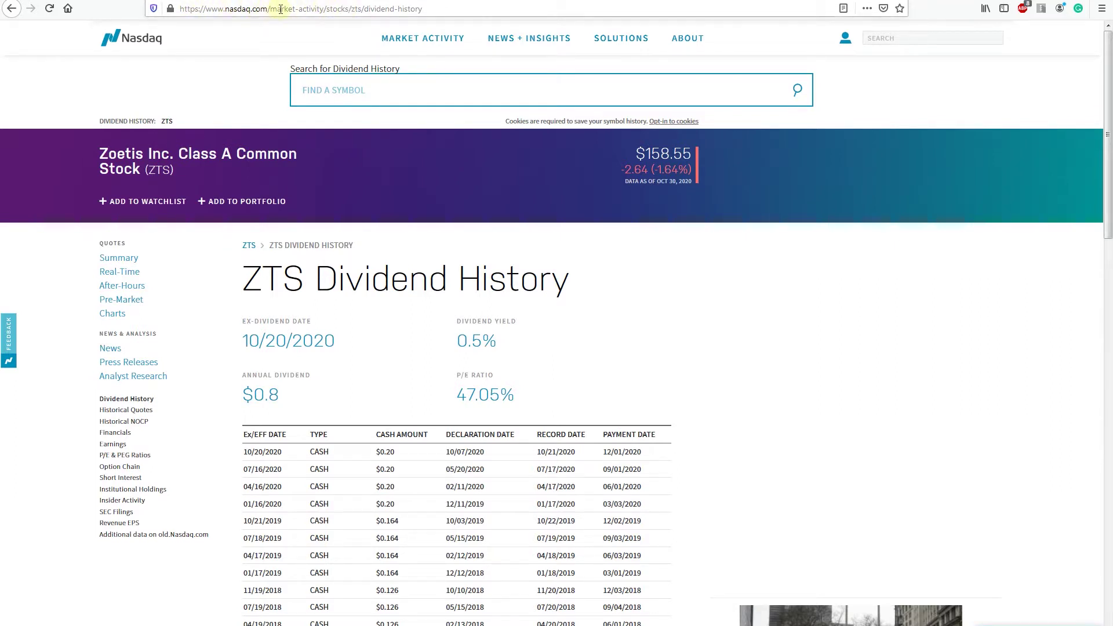
- Replace the zts ticker in the Nasdaq page address with ABM copied from the Dividend Champions sheet and view that dividend history
{"action": "left_click_drag", "start_coordinate": [326, 10], "coordinate": [351, 14]}
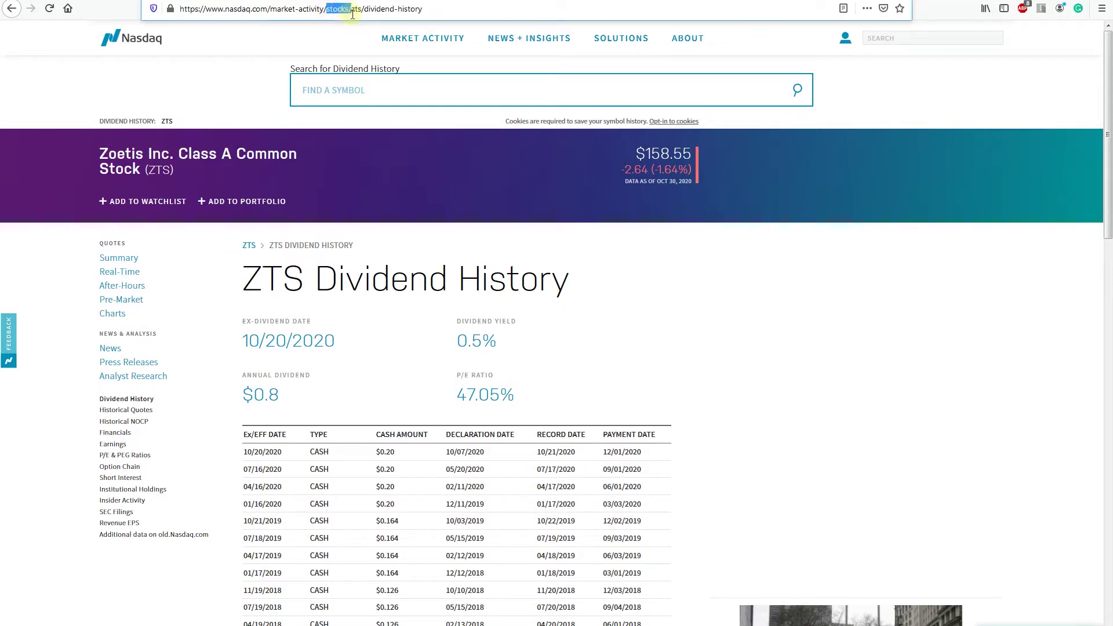
{"action": "double_click", "coordinate": [355, 9]}
{"action": "key", "text": "alt+Tab"}
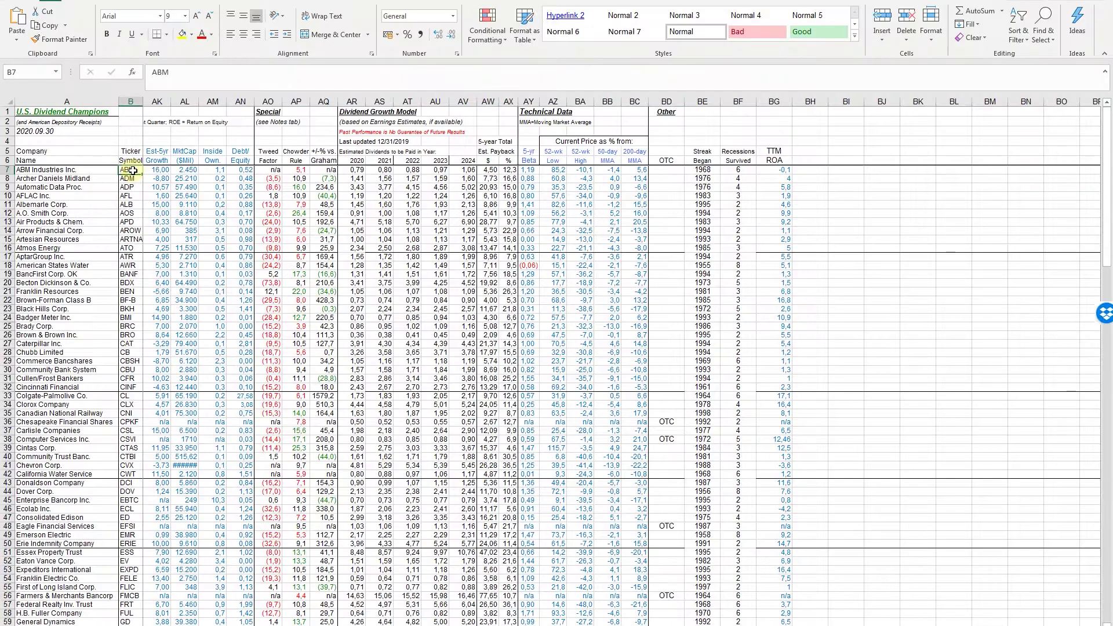
{"action": "double_click", "coordinate": [162, 73]}
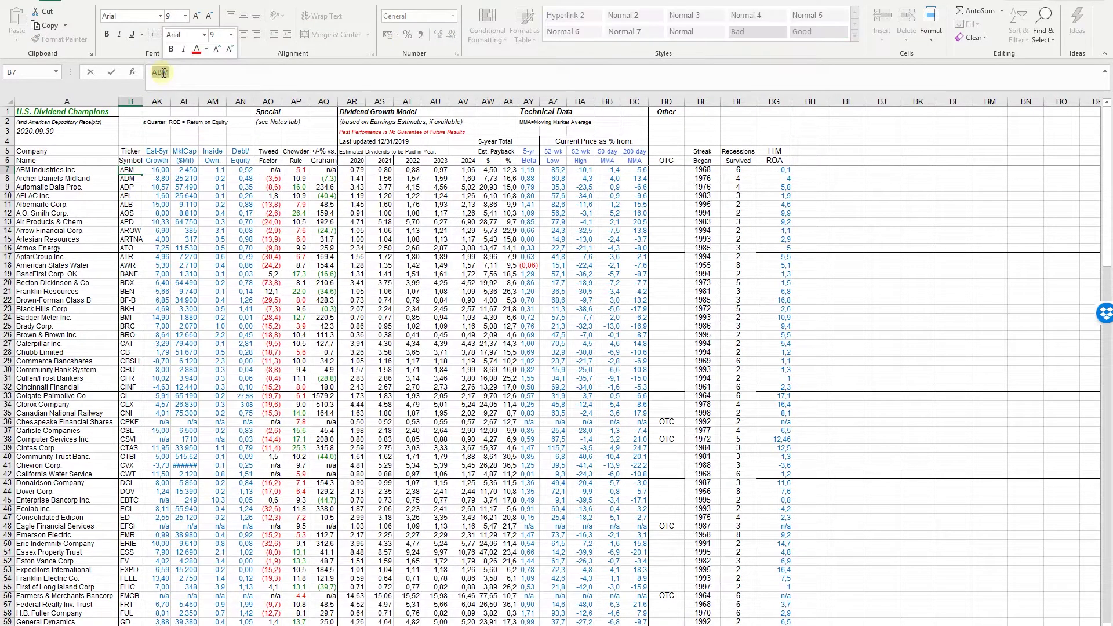
{"action": "key", "text": "ctrl+c"}
{"action": "key", "text": "alt+Tab"}
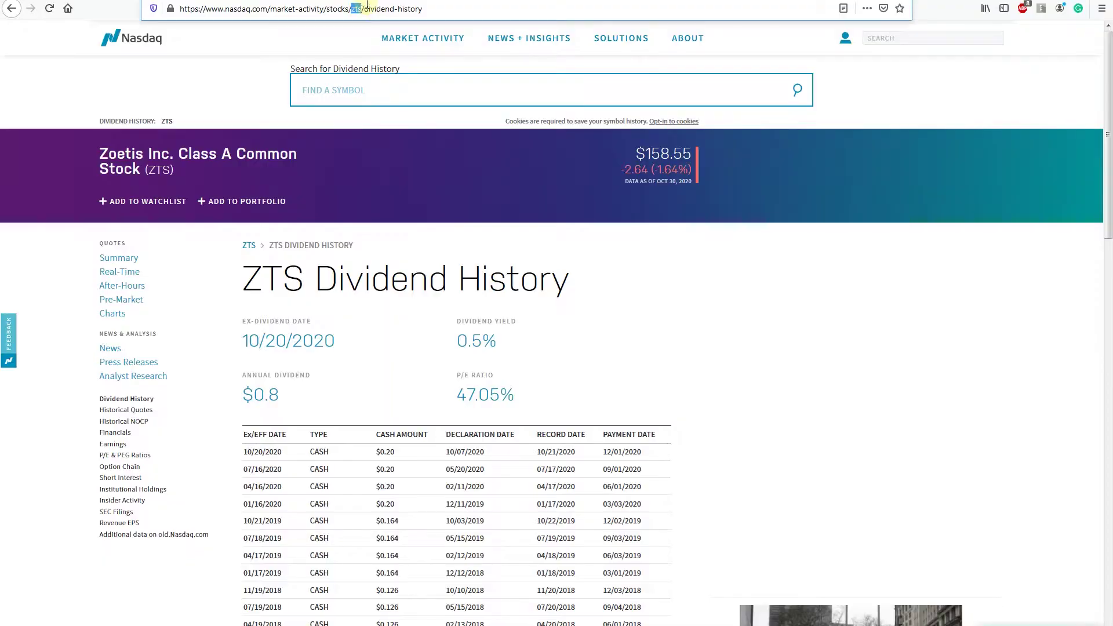
{"action": "key", "text": "ctrl+v"}
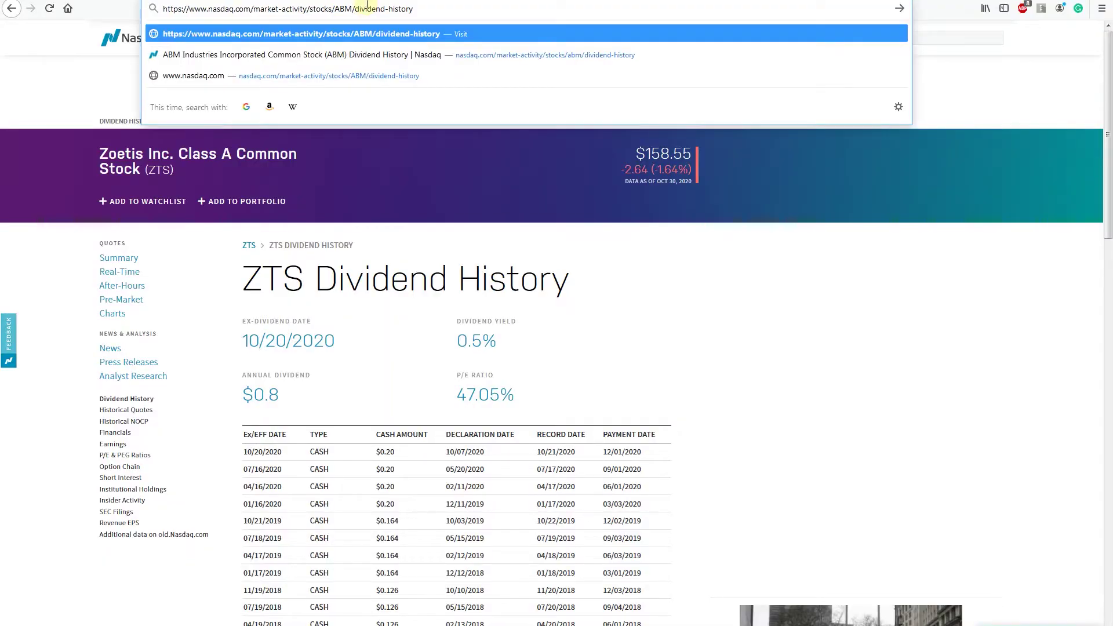
{"action": "key", "text": "Return"}
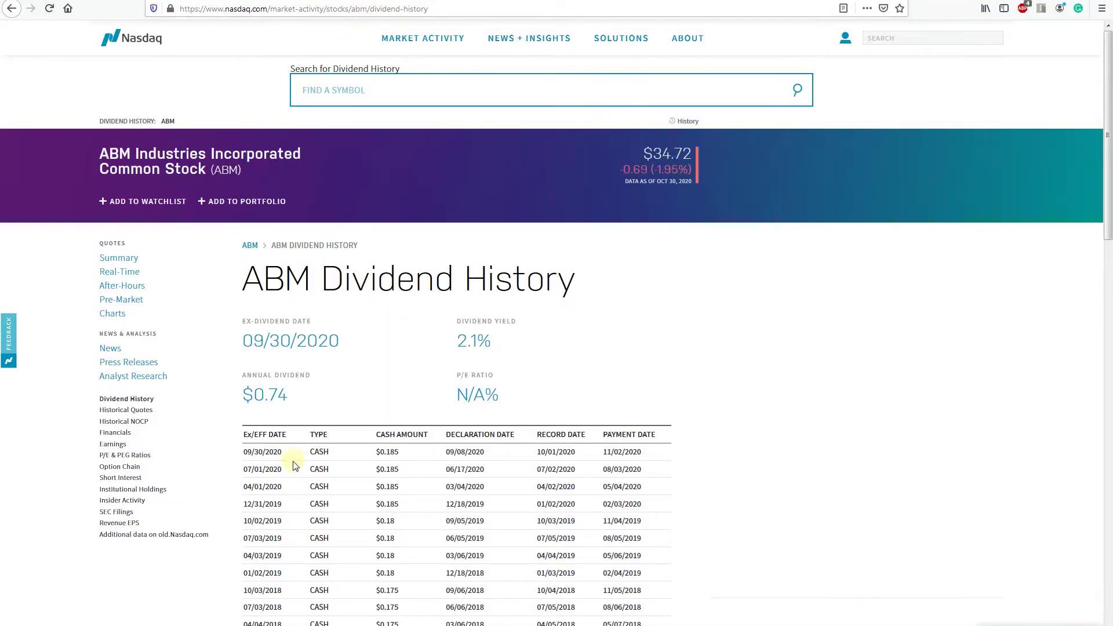
{"action": "scroll", "coordinate": [427, 473], "scroll_direction": "down", "scroll_amount": 4}
{"action": "scroll", "coordinate": [427, 472], "scroll_direction": "up", "scroll_amount": 4}
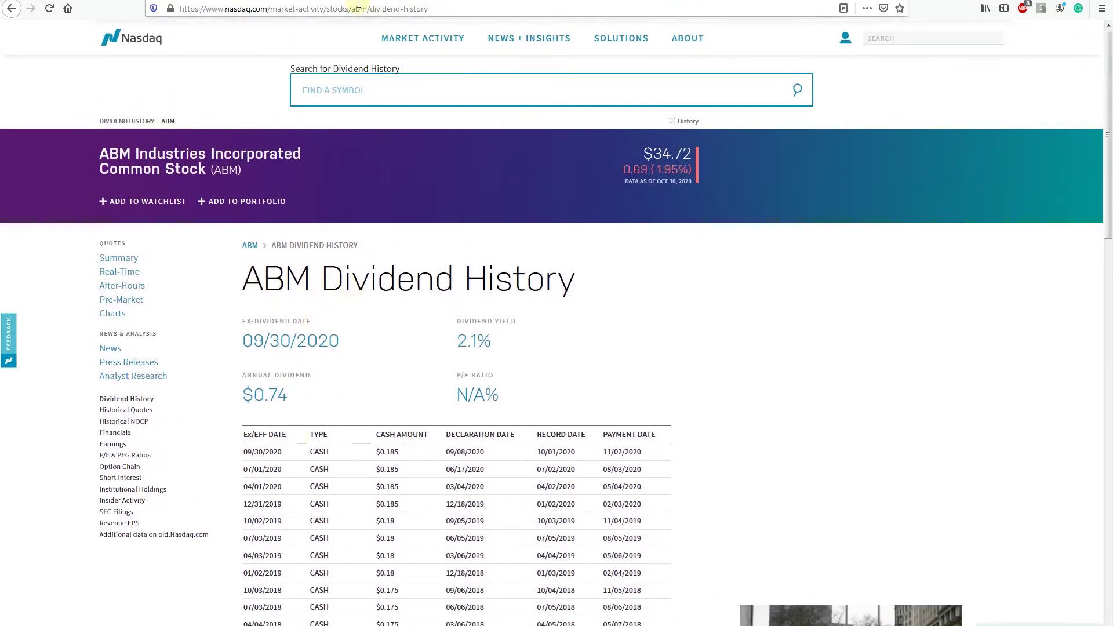
{"action": "left_click_drag", "start_coordinate": [354, 9], "coordinate": [367, 13]}
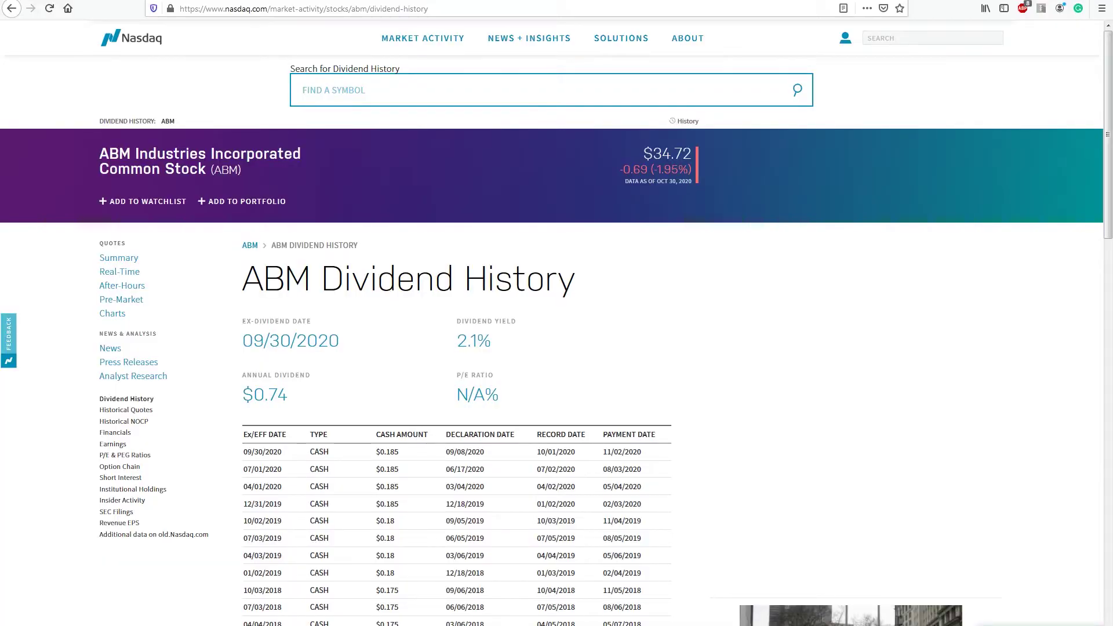
{"action": "left_click", "coordinate": [239, 8]}
{"action": "left_click", "coordinate": [235, 8]}
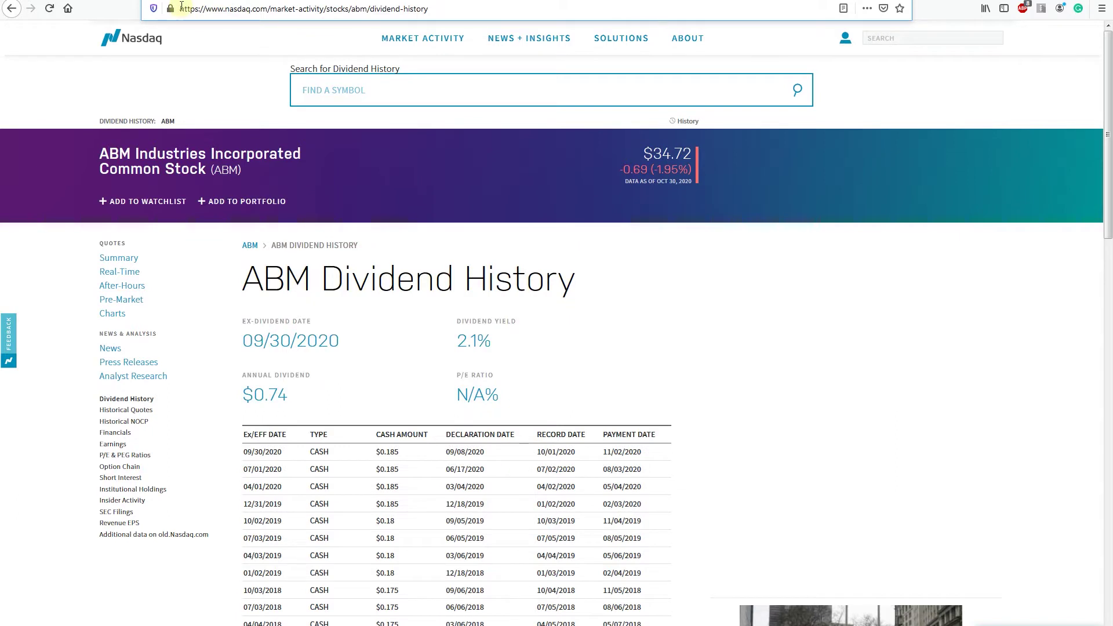
{"action": "left_click_drag", "start_coordinate": [182, 9], "coordinate": [346, 21]}
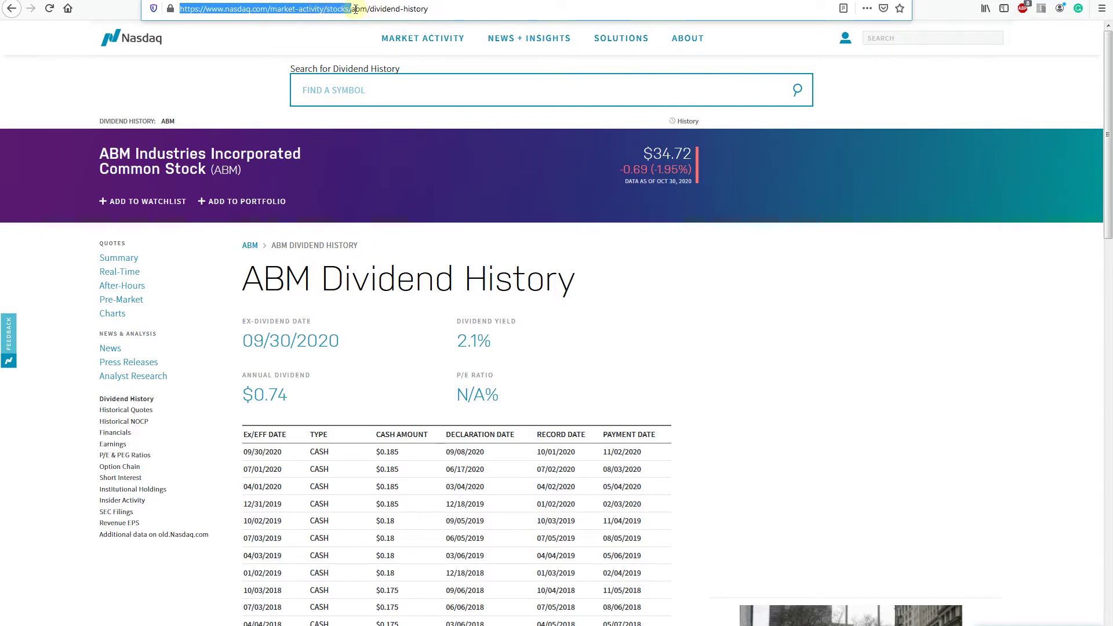
{"action": "key", "text": "ctrl+c"}
{"action": "key", "text": "alt+Tab"}
{"action": "key", "text": "ctrl+v"}
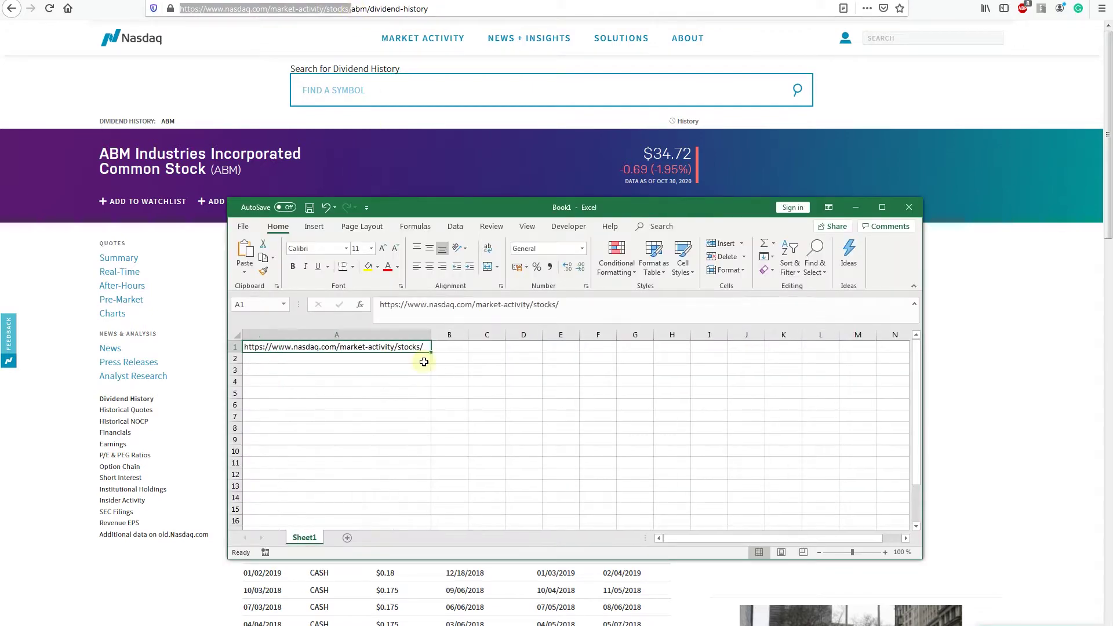
- Copy the ticker abm from the Nasdaq page address into cell B1 of Book1
{"action": "left_click", "coordinate": [450, 348]}
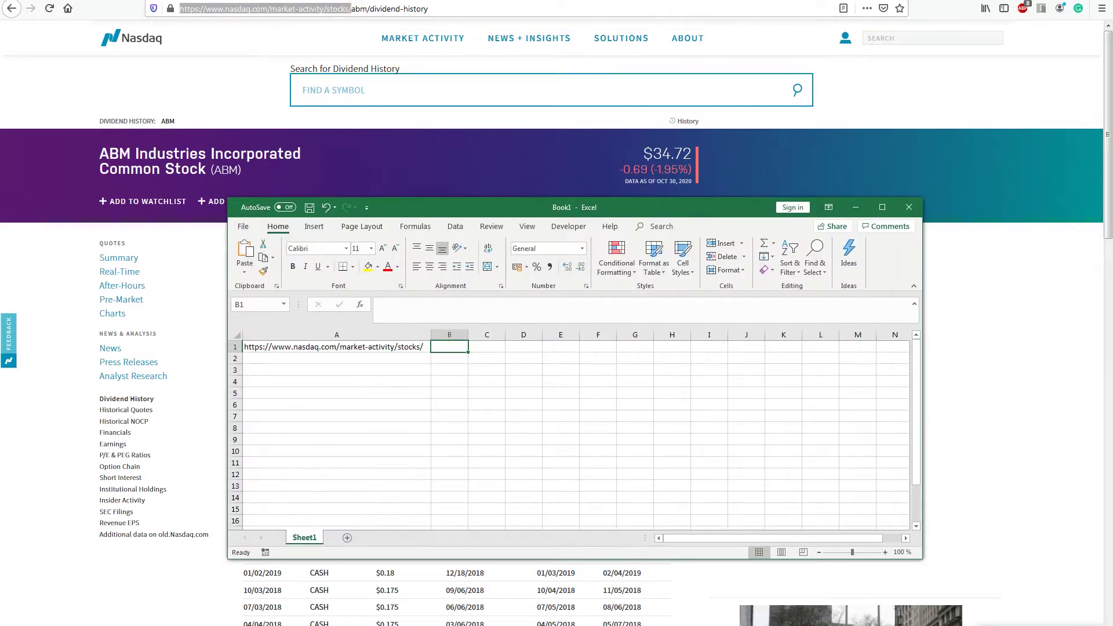
{"action": "key", "text": "alt+Tab"}
{"action": "left_click", "coordinate": [354, 10]}
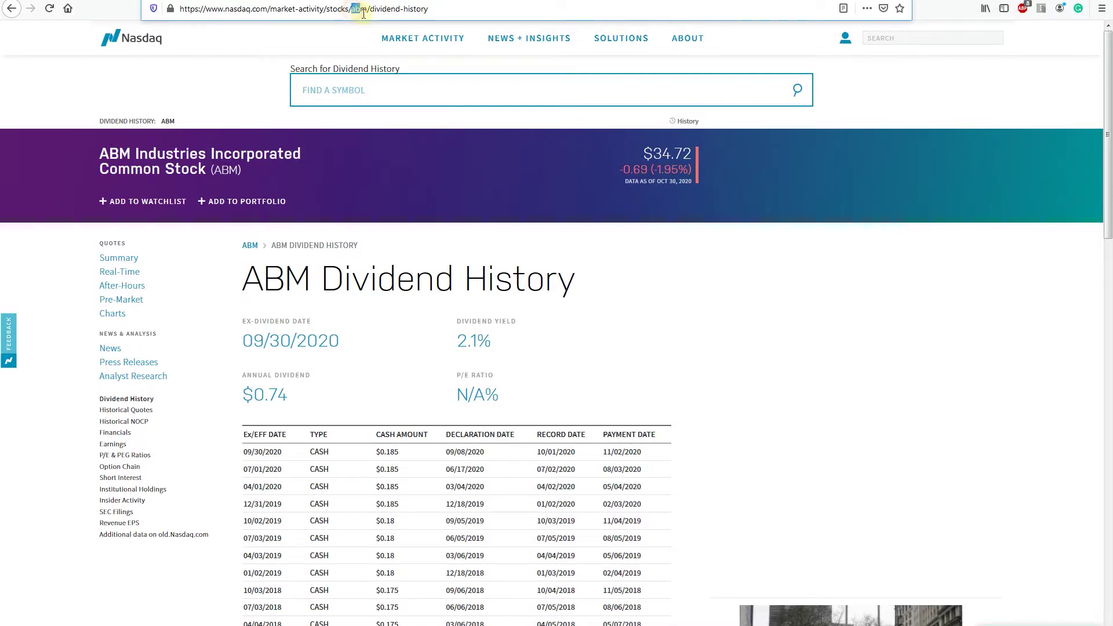
{"action": "key", "text": "ctrl+c"}
{"action": "key", "text": "alt+Tab"}
{"action": "key", "text": "ctrl+v"}
- Copy the address ending /dividend-history from the Nasdaq page into cell C1 of Book1
{"action": "key", "text": "alt+Tab"}
{"action": "left_click", "coordinate": [376, 10]}
{"action": "key", "text": "shift+Right"}
{"action": "key", "text": "shift+Right"}
{"action": "key", "text": "shift+Right"}
{"action": "key", "text": "shift+Right"}
{"action": "key", "text": "shift+Right"}
{"action": "key", "text": "shift+Right"}
{"action": "key", "text": "shift+Right"}
{"action": "key", "text": "shift+Right"}
{"action": "key", "text": "shift+Right"}
{"action": "key", "text": "shift+Right"}
{"action": "key", "text": "shift+Right"}
{"action": "key", "text": "shift+Right"}
{"action": "key", "text": "shift+Right"}
{"action": "key", "text": "shift+Right"}
{"action": "key", "text": "shift+Right"}
{"action": "key", "text": "shift+Right"}
{"action": "key", "text": "shift+Right"}
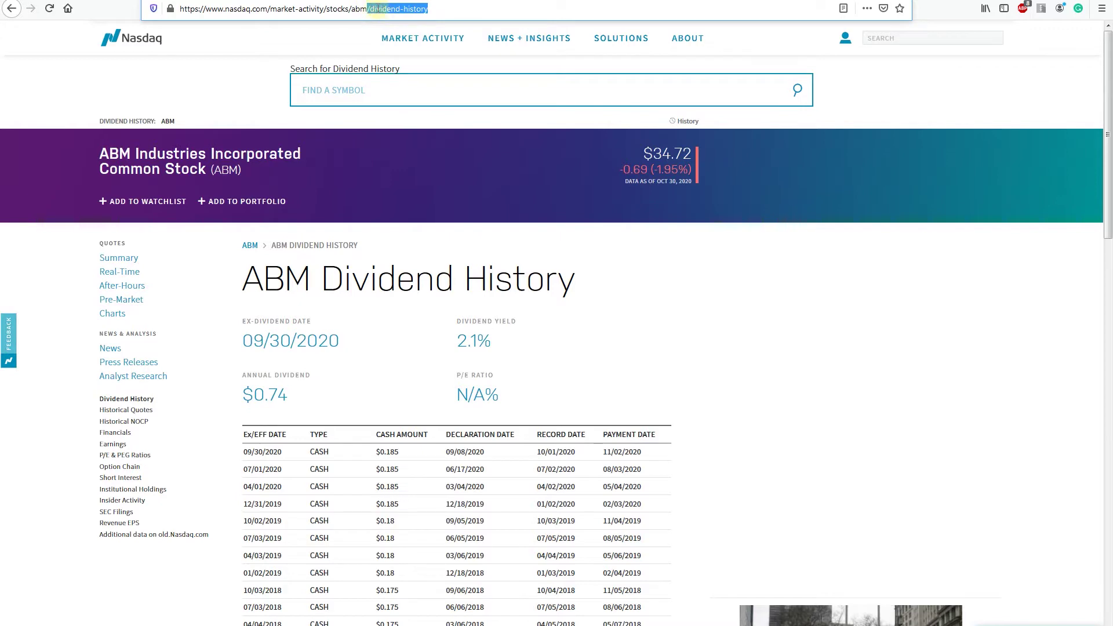
{"action": "key", "text": "ctrl+c"}
{"action": "key", "text": "alt+Tab"}
{"action": "key", "text": "ctrl+v"}
- Widen column C to fit the address ending and make column D slightly wider
{"action": "left_click", "coordinate": [497, 402]}
{"action": "left_click_drag", "start_coordinate": [505, 336], "coordinate": [541, 338]}
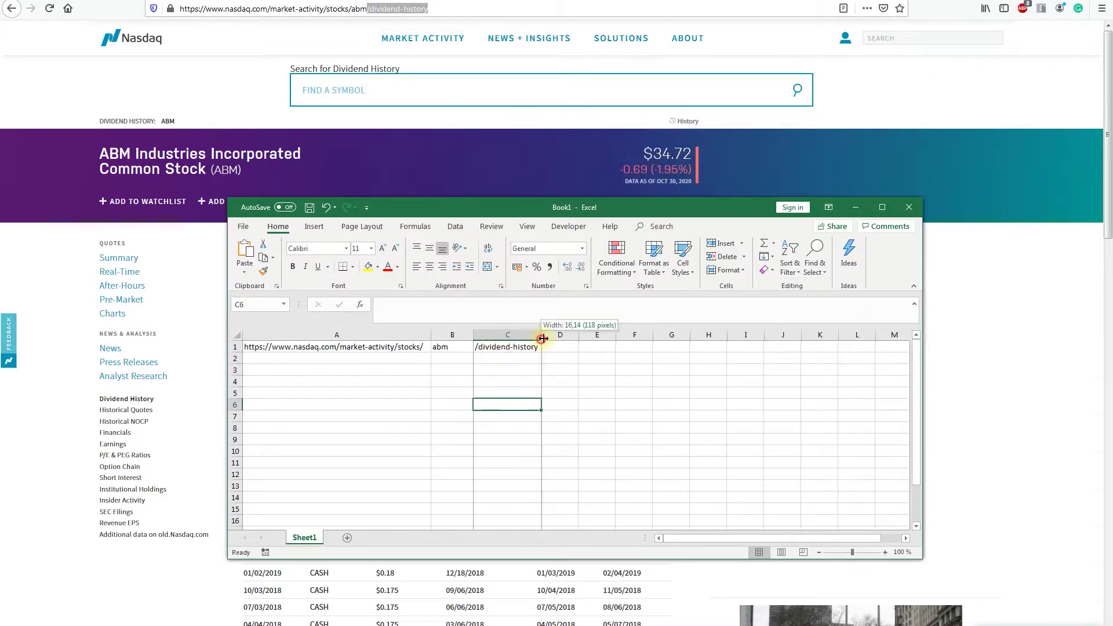
{"action": "left_click_drag", "start_coordinate": [541, 338], "coordinate": [541, 338]}
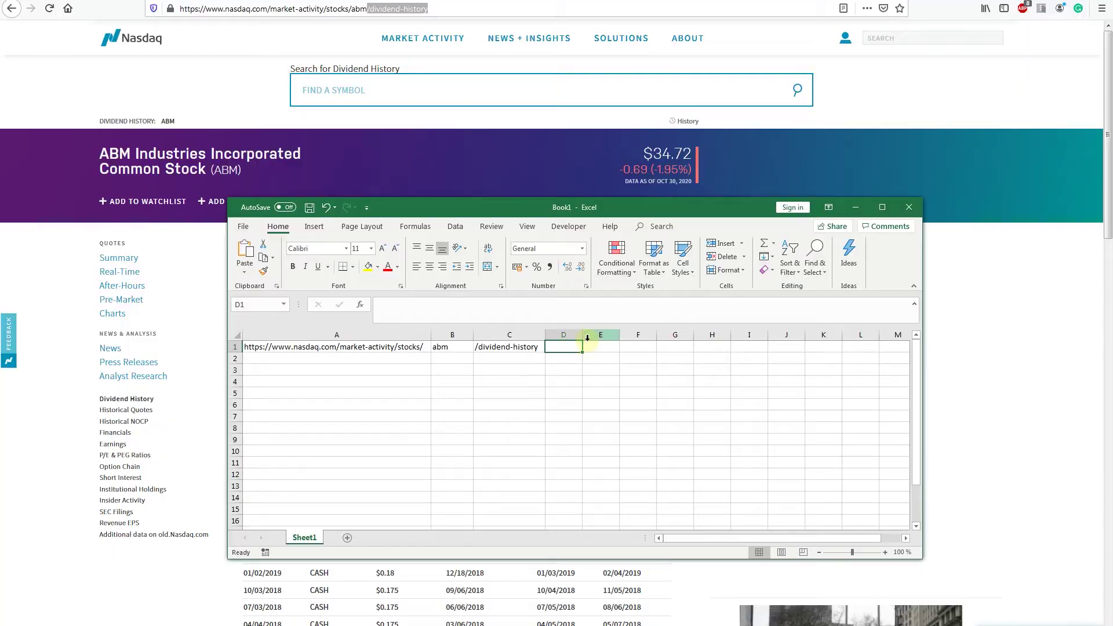
{"action": "left_click_drag", "start_coordinate": [581, 339], "coordinate": [592, 338]}
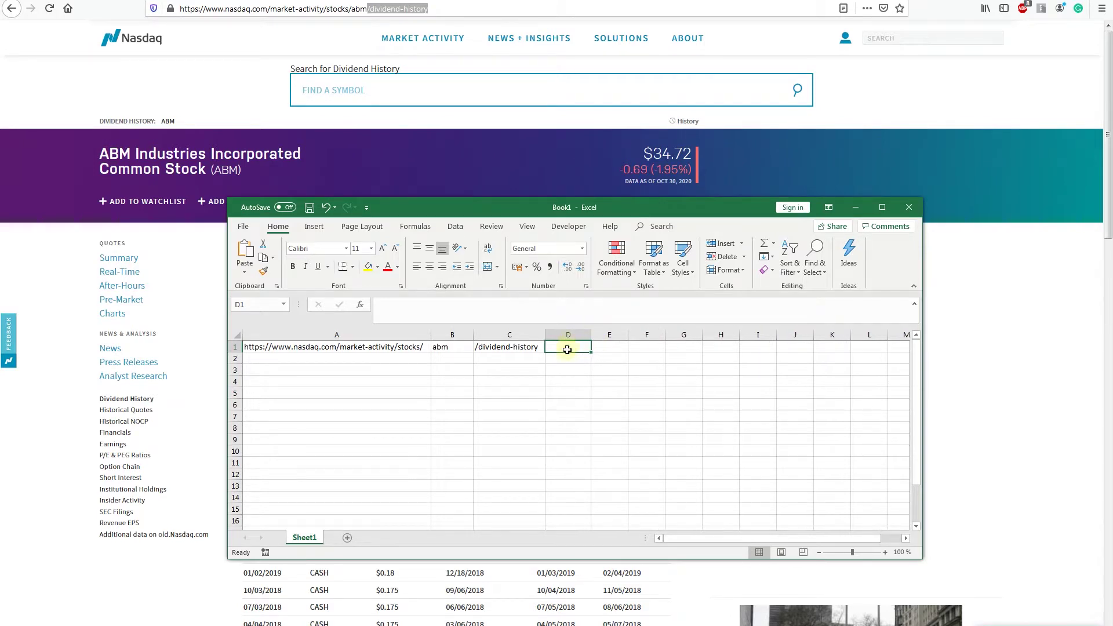
- Join the three address parts in D1 with the formula =A1&""&B1&""&C1 and fit column D to its contents
{"action": "type", "text": "="}
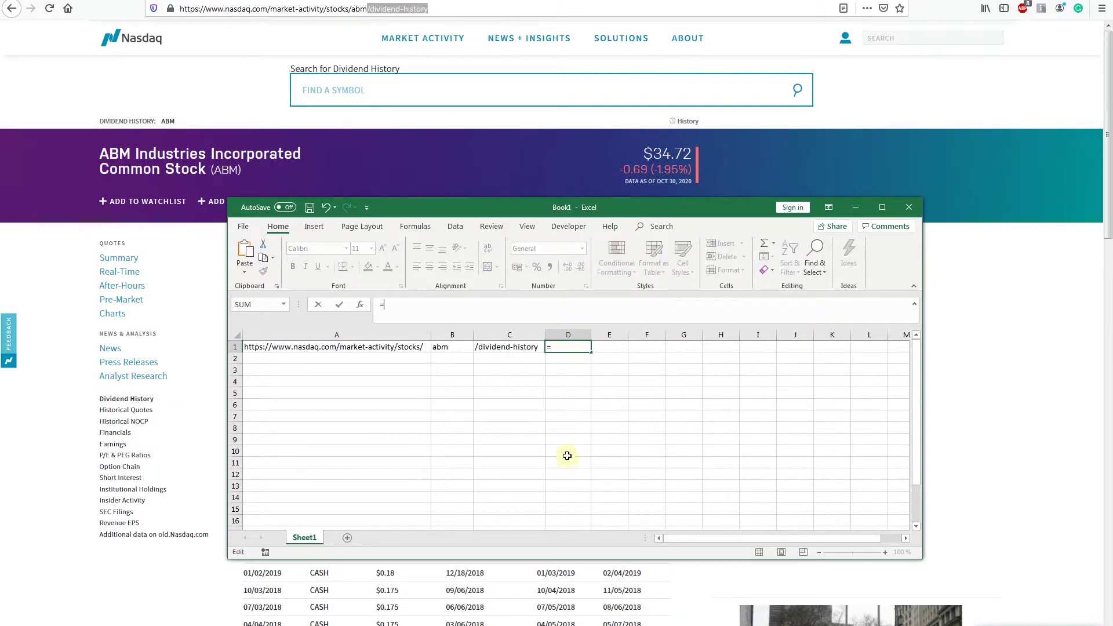
{"action": "left_click", "coordinate": [370, 349]}
{"action": "type", "text": "&\"\"&"}
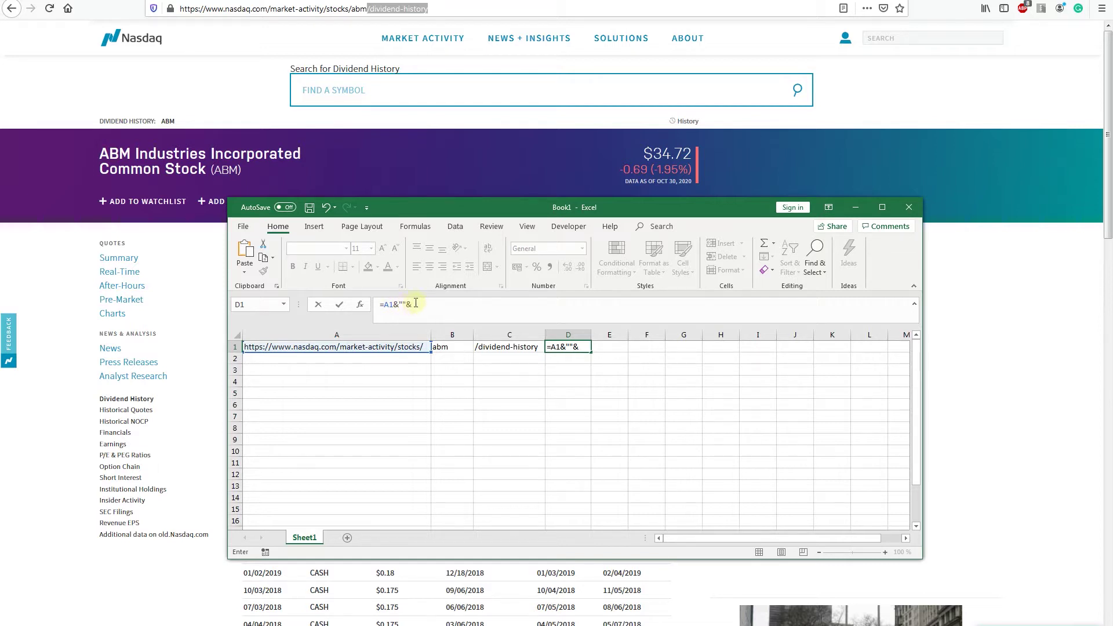
{"action": "left_click", "coordinate": [402, 305]}
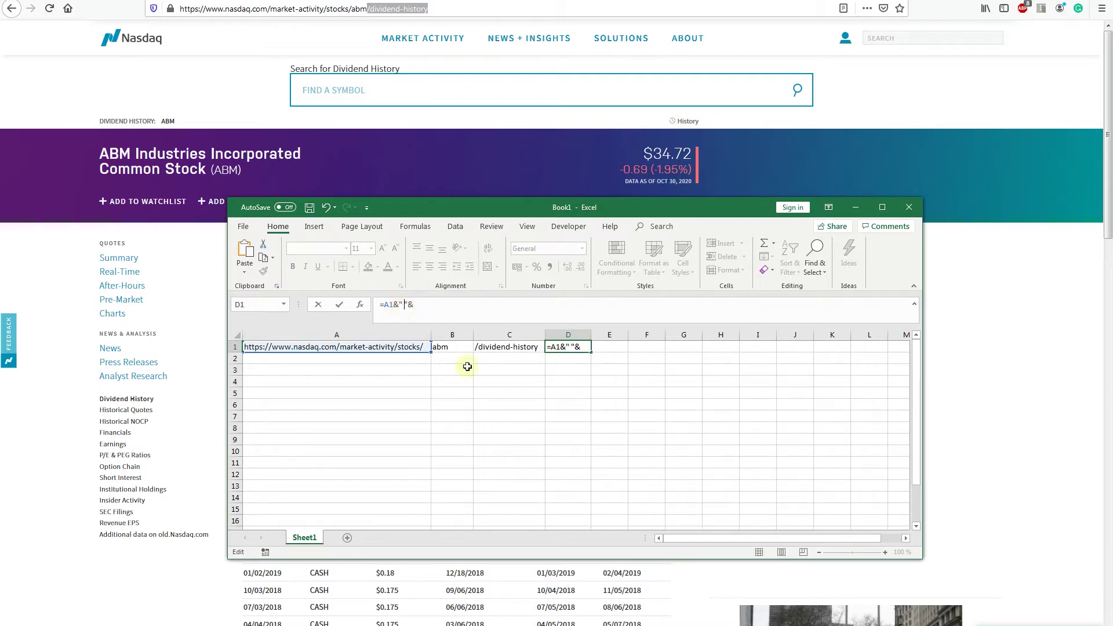
{"action": "left_click", "coordinate": [451, 347]}
{"action": "type", "text": "&\"\"&"}
{"action": "left_click", "coordinate": [510, 347]}
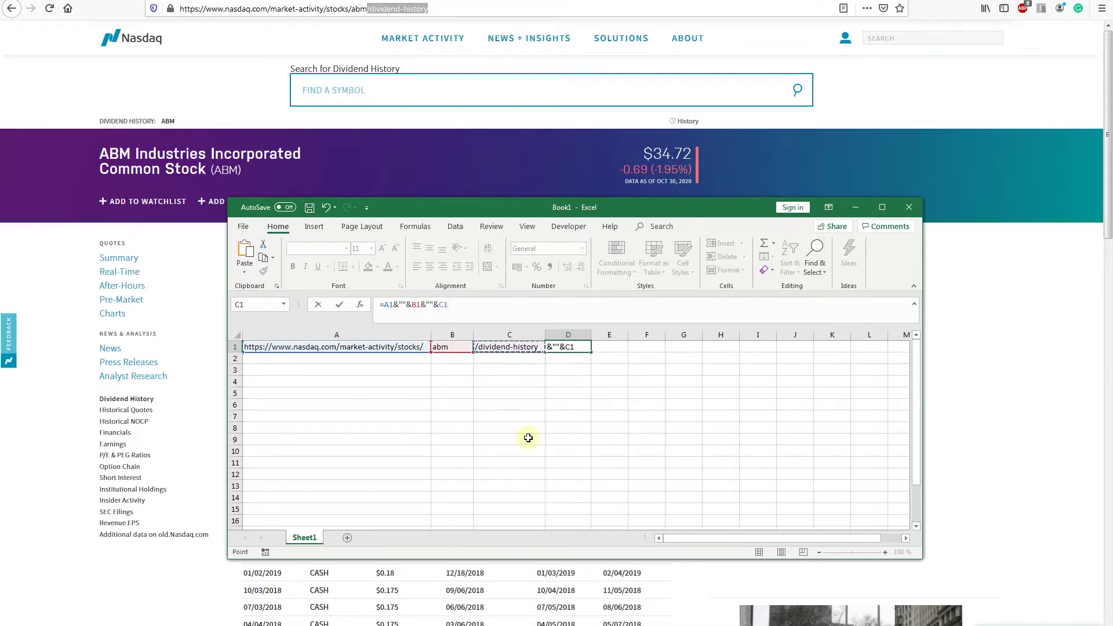
{"action": "key", "text": "Return"}
{"action": "double_click", "coordinate": [591, 335]}
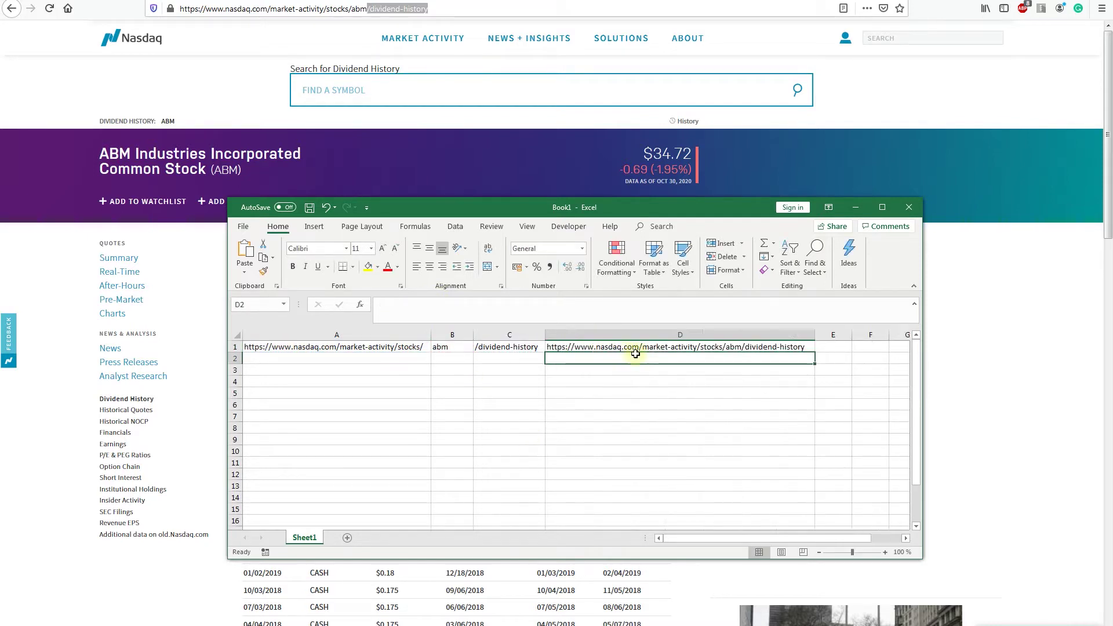
{"action": "left_click", "coordinate": [643, 348]}
{"action": "left_click", "coordinate": [618, 355]}
{"action": "left_click", "coordinate": [618, 348]}
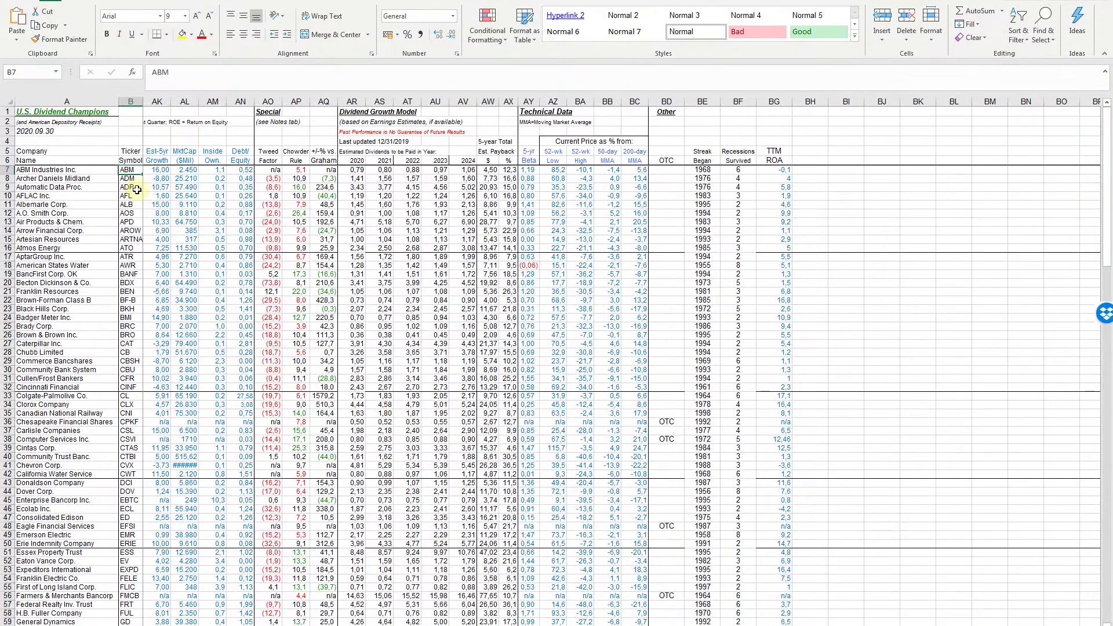
- Copy the tickers from ABM to CINF in the Dividend Champions sheet into Book1 starting at B1, without the source formatting
{"action": "scroll", "coordinate": [136, 337], "scroll_direction": "down", "scroll_amount": 13}
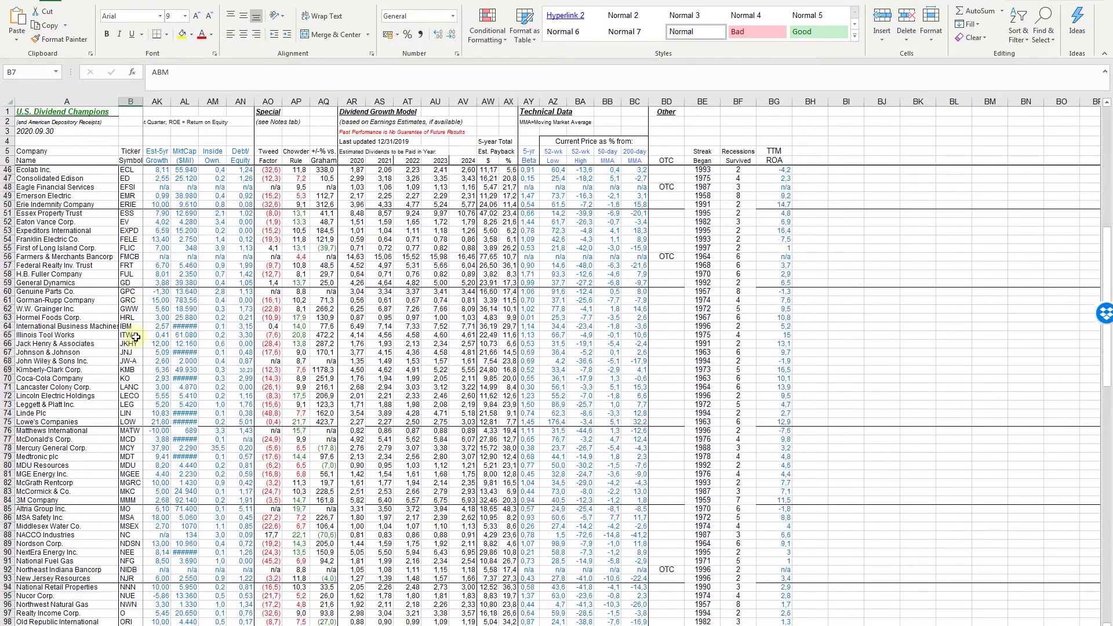
{"action": "scroll", "coordinate": [136, 393], "scroll_direction": "up", "scroll_amount": 13}
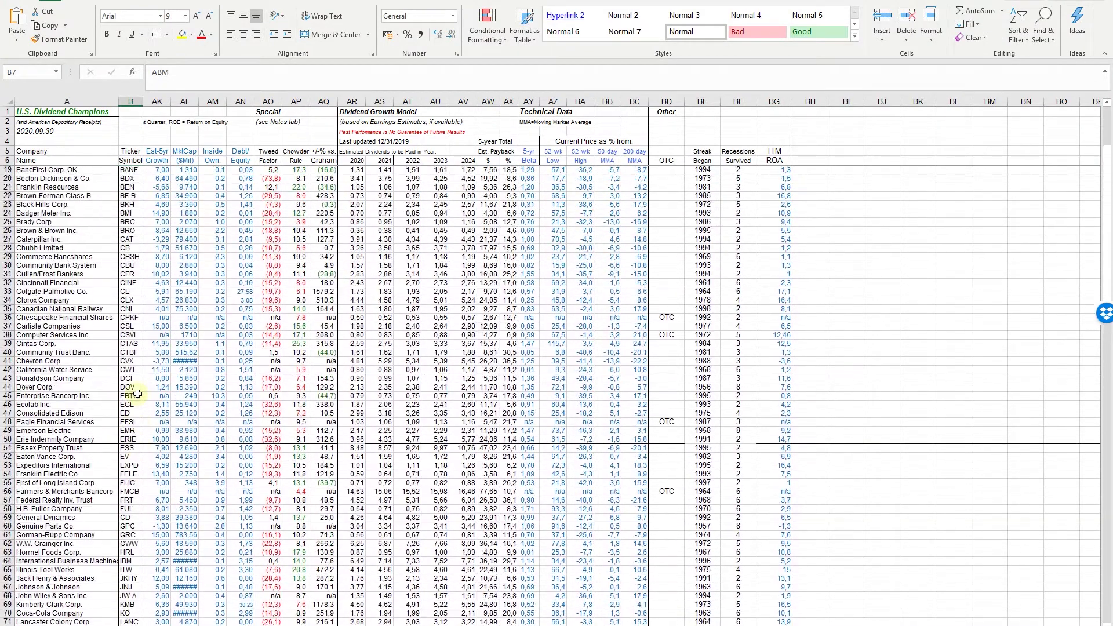
{"action": "left_click", "coordinate": [132, 387], "text": "shift"}
{"action": "key", "text": "ctrl+c"}
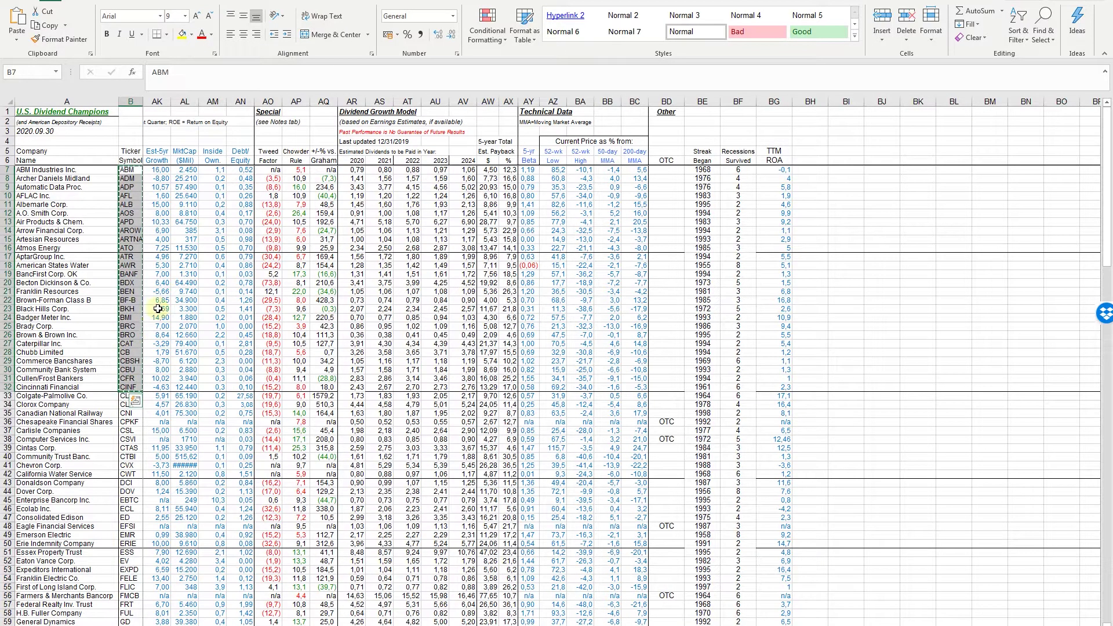
{"action": "key", "text": "alt+Tab"}
{"action": "key", "text": "ctrl+v"}
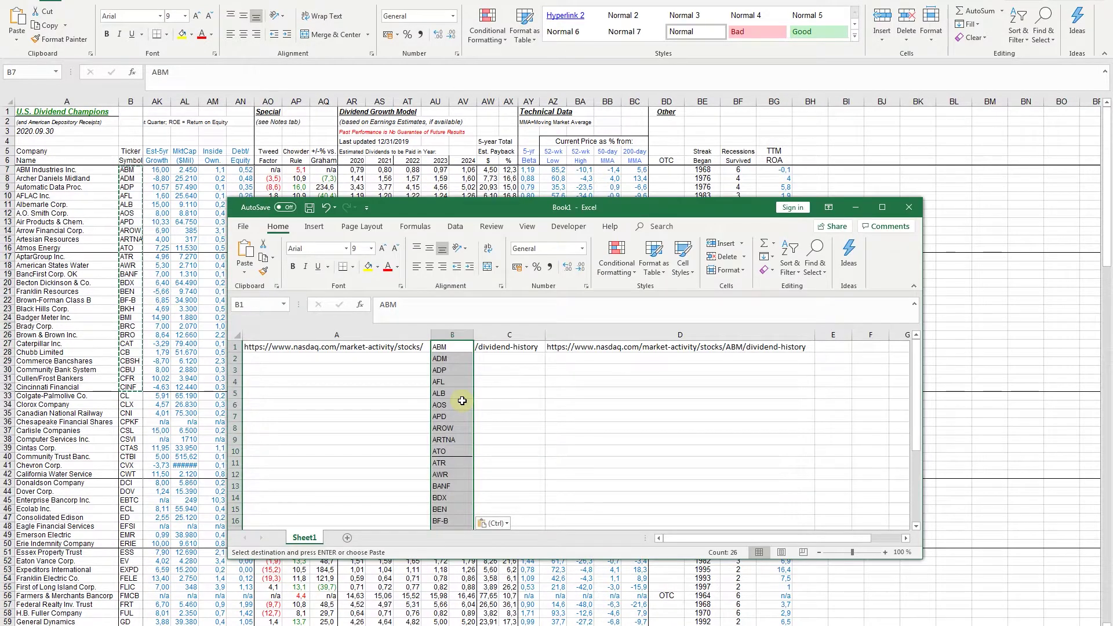
{"action": "left_click", "coordinate": [494, 524]}
{"action": "left_click", "coordinate": [487, 603]}
- Maximize Book1 and fill the base address, the address ending and the joining formula in columns A, C and D down to row 26
{"action": "key", "text": "super+Up"}
{"action": "left_click", "coordinate": [109, 114]}
{"action": "left_click_drag", "start_coordinate": [203, 120], "coordinate": [203, 418]}
{"action": "left_click_drag", "start_coordinate": [278, 114], "coordinate": [583, 407]}
- Check the joining formulas in the first rows of column D, starting from D1
{"action": "left_click", "coordinate": [399, 119]}
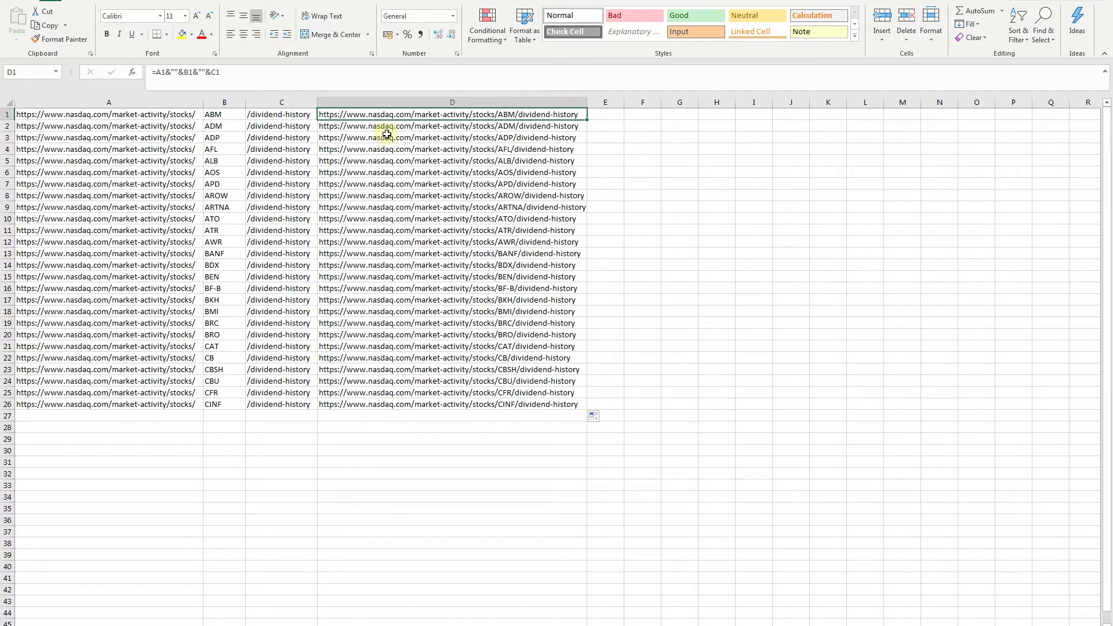
{"action": "key", "text": "Down"}
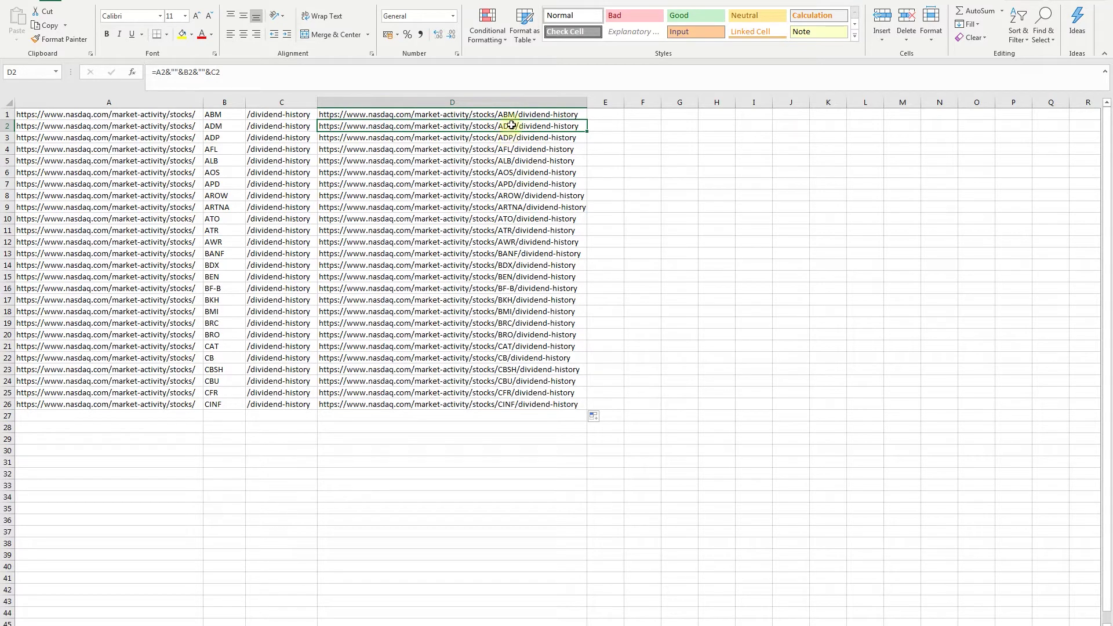
{"action": "key", "text": "Down"}
{"action": "key", "text": "Down"}
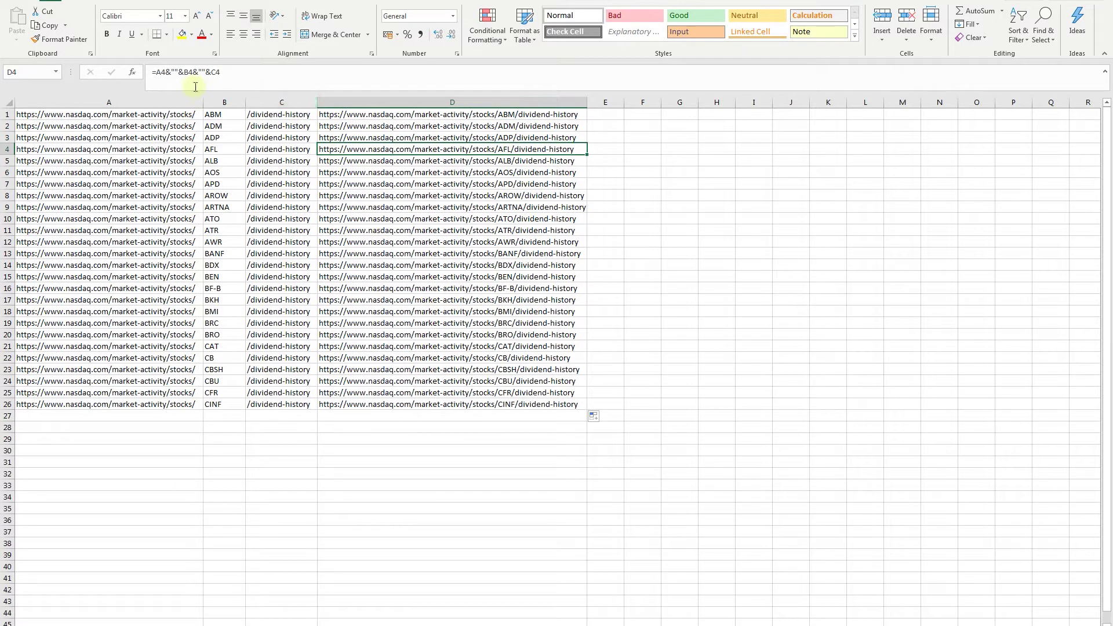
{"action": "key", "text": "Down"}
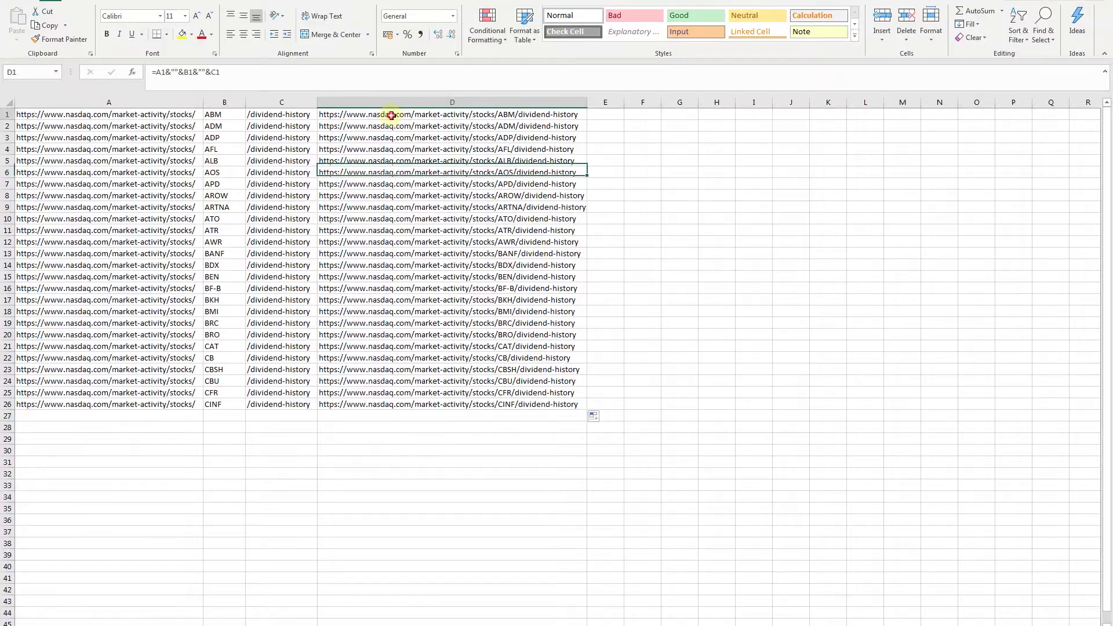
- Copy the ABM address from D1 in Book1 and open it in the web browser
{"action": "left_click", "coordinate": [392, 115]}
{"action": "key", "text": "ctrl+c"}
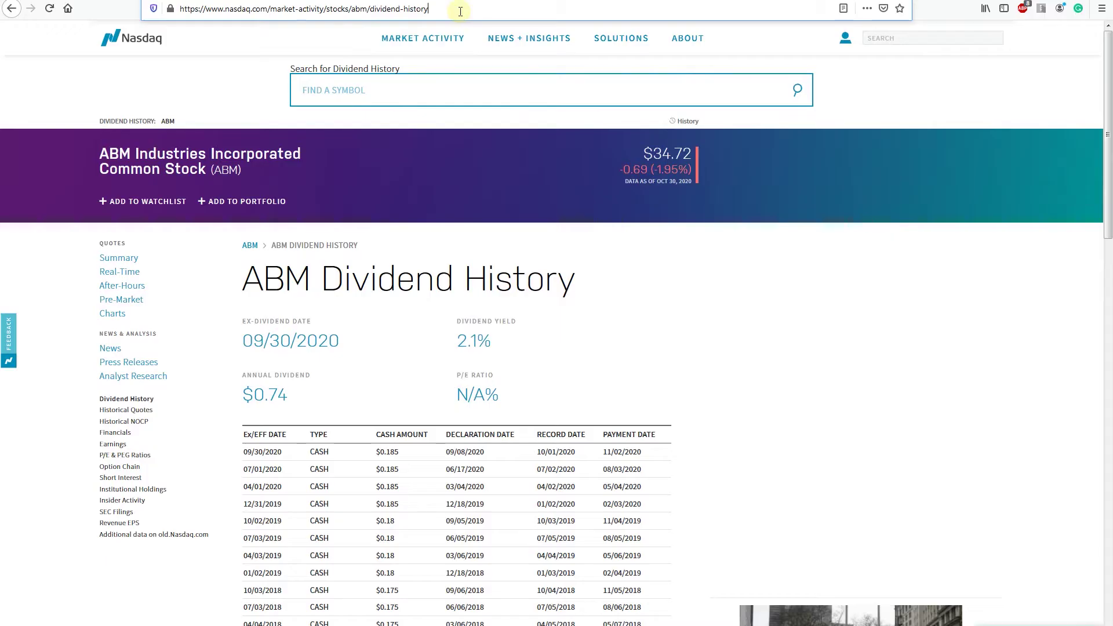
{"action": "left_click", "coordinate": [460, 12]}
{"action": "left_click", "coordinate": [354, 25]}
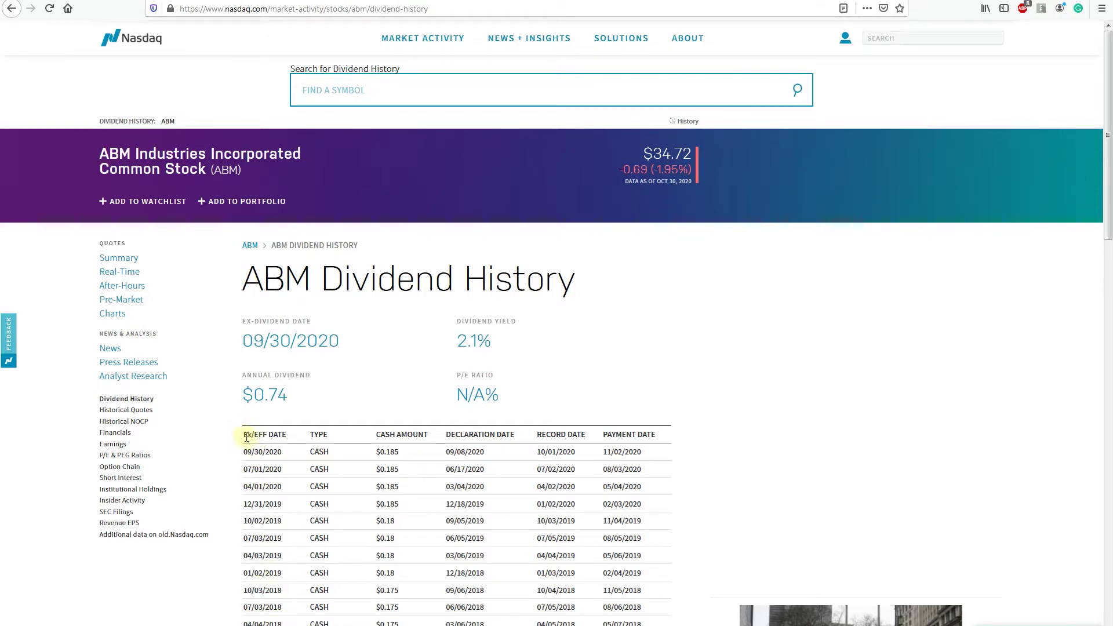
- Copy the whole ABM dividend history table, including its headers, into Book2 starting at A1, keeping the source formatting
{"action": "left_click_drag", "start_coordinate": [245, 437], "coordinate": [463, 536]}
{"action": "scroll", "coordinate": [468, 547], "scroll_direction": "down", "scroll_amount": 7}
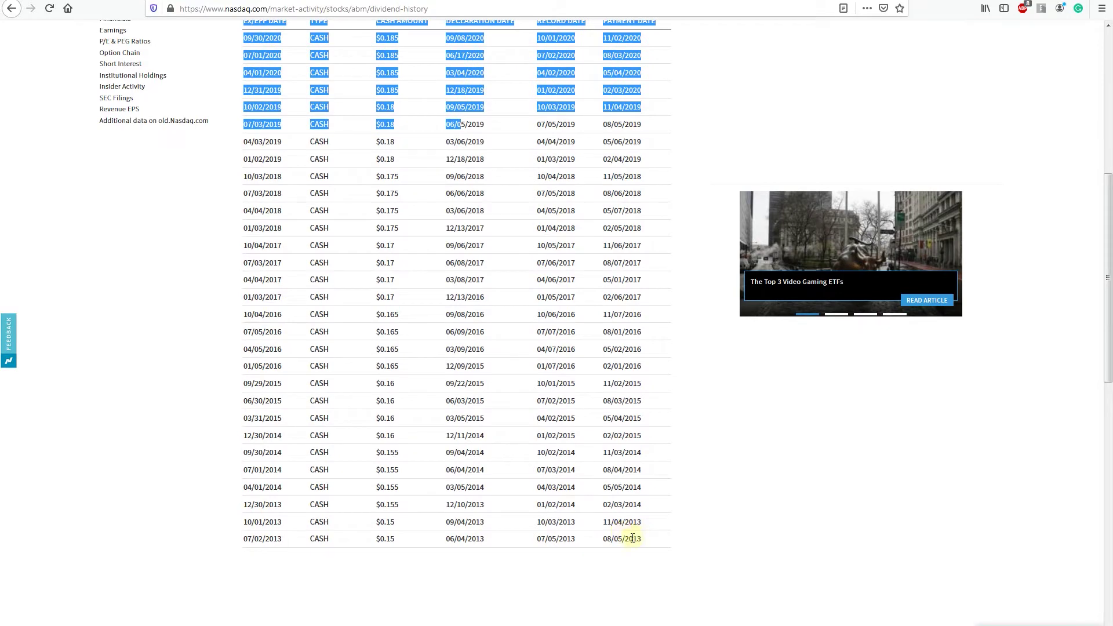
{"action": "left_click_drag", "start_coordinate": [634, 537], "coordinate": [662, 543]}
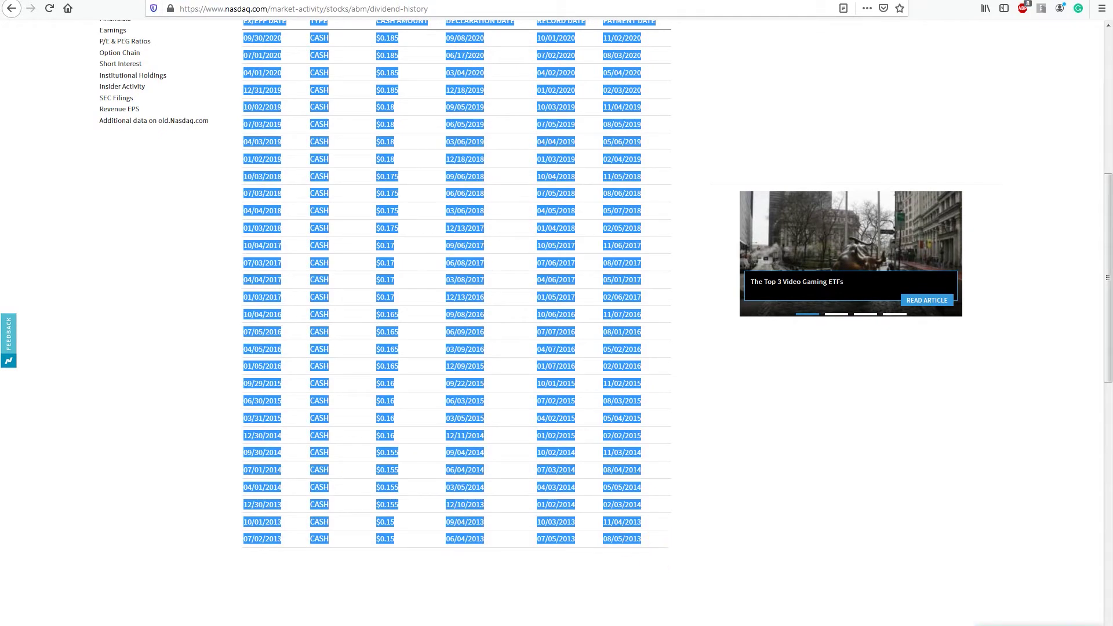
{"action": "key", "text": "alt+Tab"}
{"action": "key", "text": "ctrl+v"}
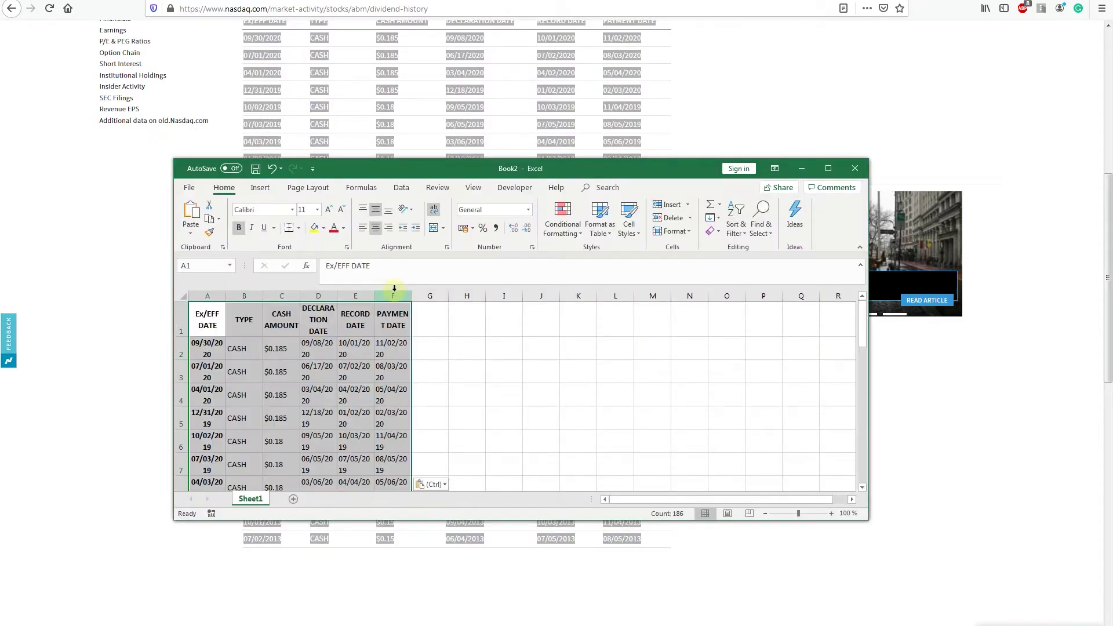
{"action": "left_click", "coordinate": [445, 484]}
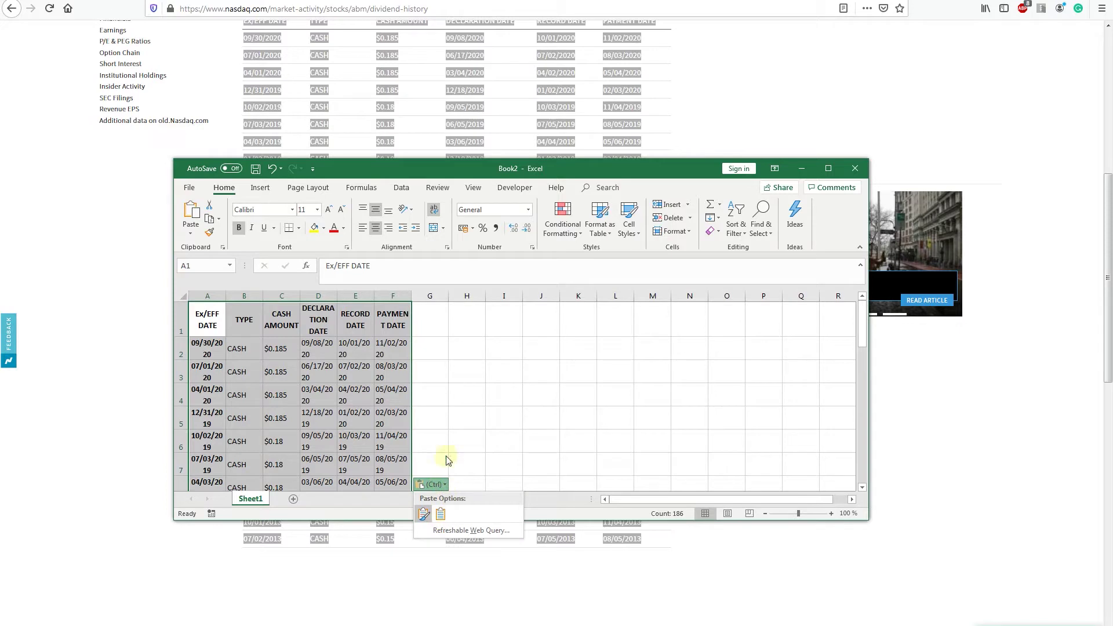
{"action": "key", "text": "Escape"}
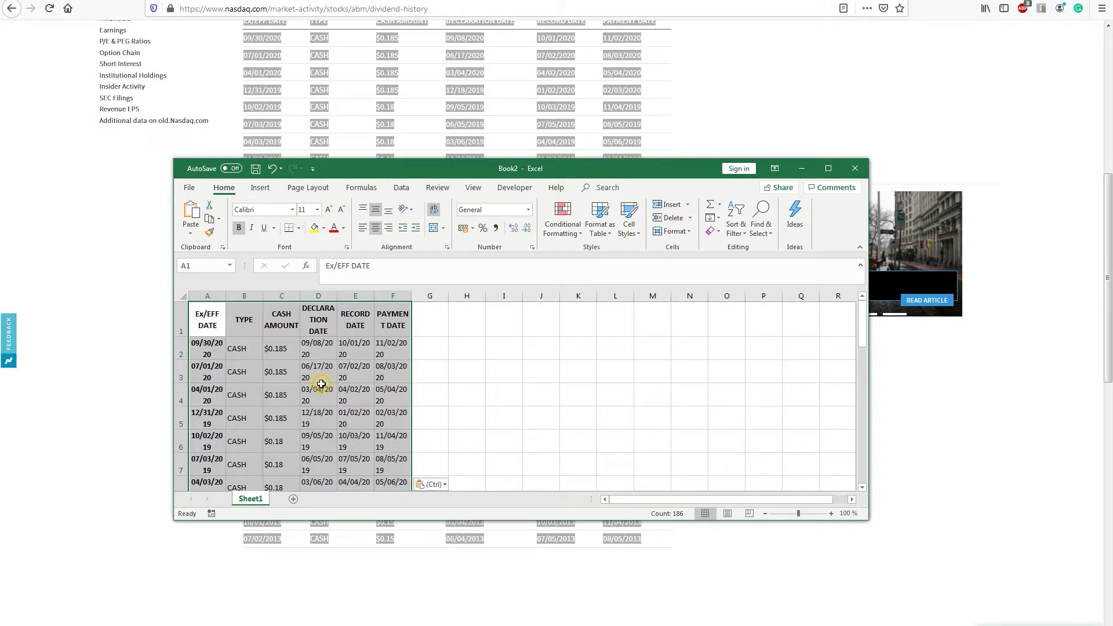
- Fit column A of Book2 to its contents and select A32, the first empty cell below the ABM dividends
{"action": "double_click", "coordinate": [226, 299]}
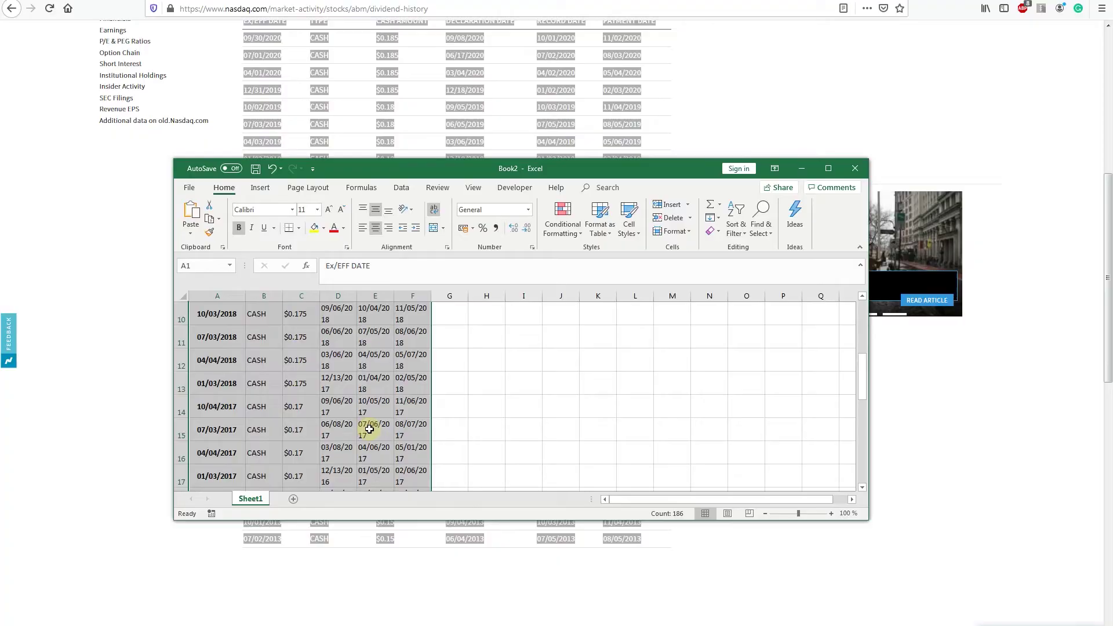
{"action": "scroll", "coordinate": [369, 429], "scroll_direction": "down", "scroll_amount": 5}
{"action": "left_click", "coordinate": [223, 401]}
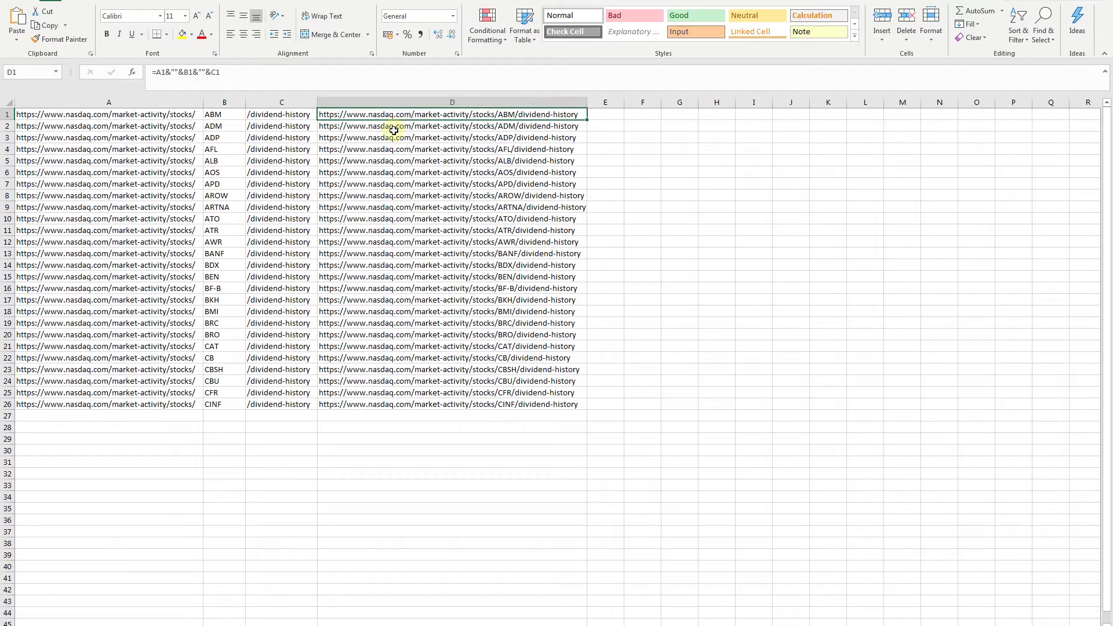
- Copy the ADM address from D2 in Book1 and dock that workbook along the left screen edge, narrowed to show only column D
{"action": "left_click", "coordinate": [393, 127]}
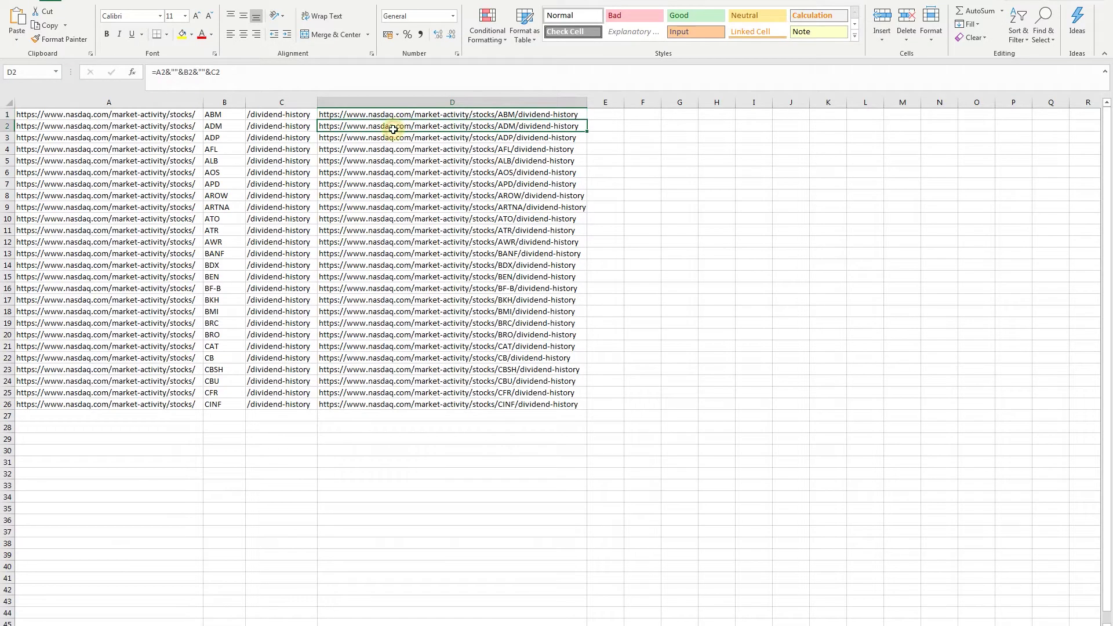
{"action": "key", "text": "ctrl+c"}
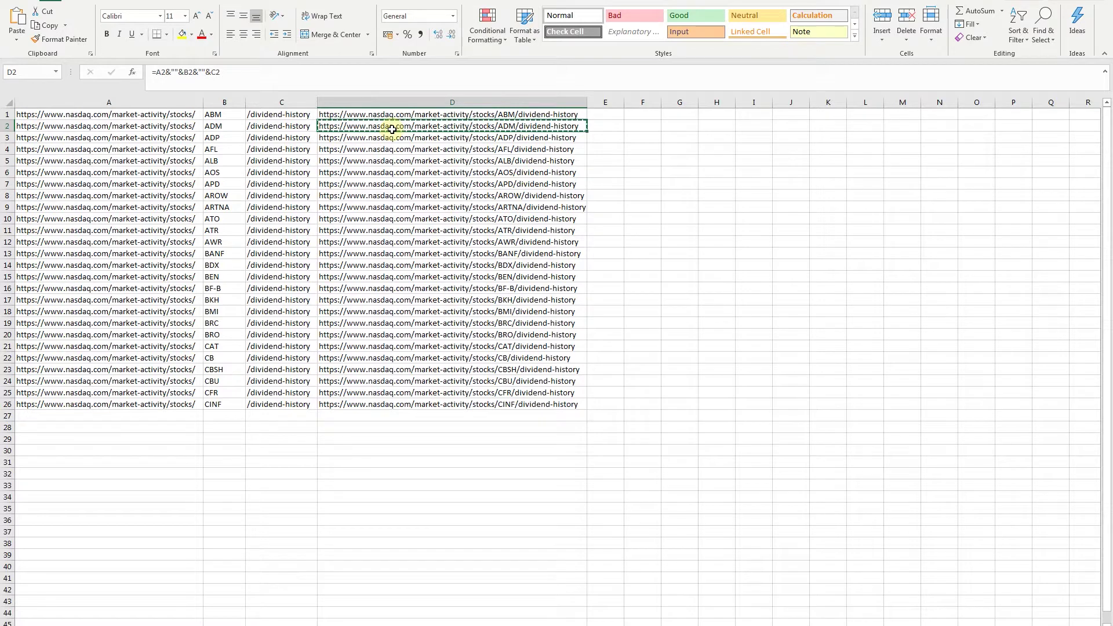
{"action": "key", "text": "super+Left"}
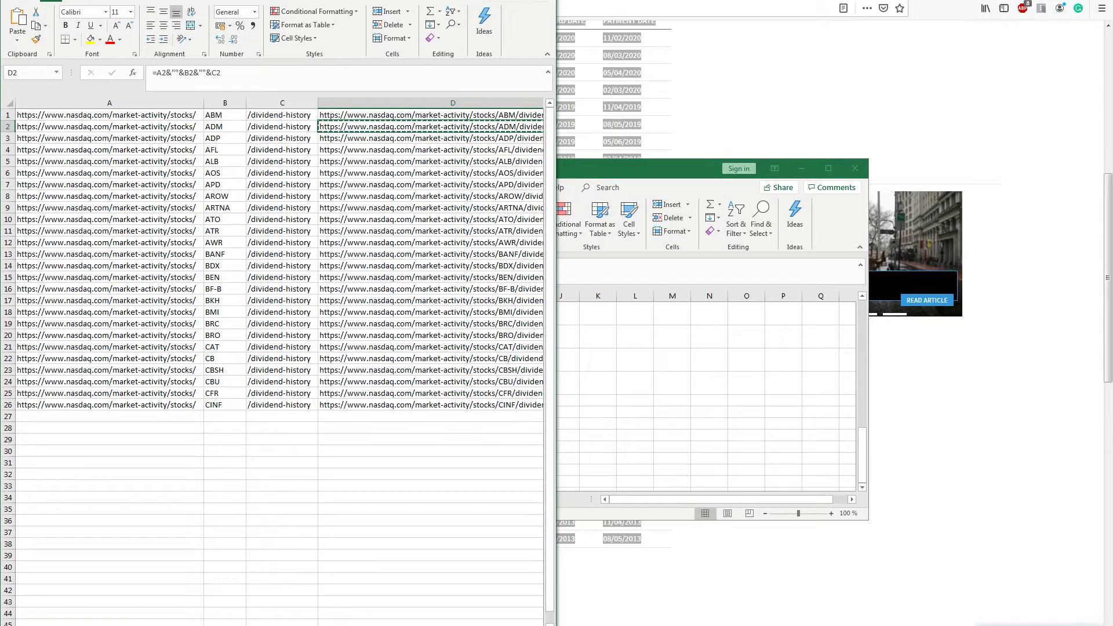
{"action": "scroll", "coordinate": [279, 360], "scroll_direction": "right", "scroll_amount": 3}
{"action": "scroll", "coordinate": [278, 359], "scroll_direction": "right", "scroll_amount": 1}
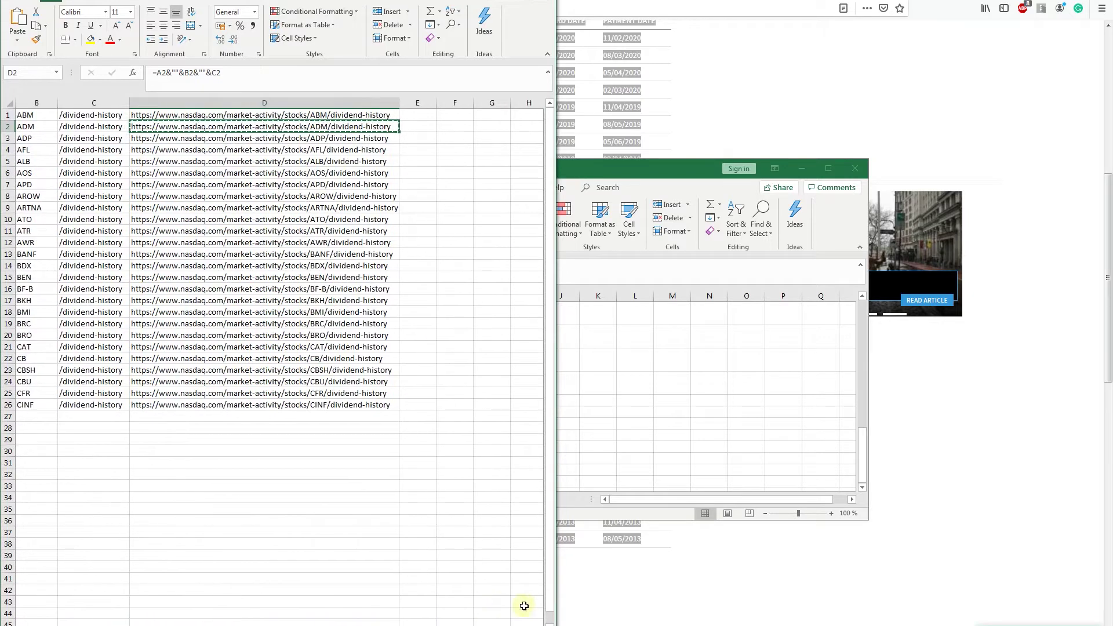
{"action": "left_click_drag", "start_coordinate": [558, 612], "coordinate": [363, 373]}
{"action": "scroll", "coordinate": [174, 290], "scroll_direction": "right", "scroll_amount": 2}
{"action": "left_click_drag", "start_coordinate": [363, 373], "coordinate": [236, 371]}
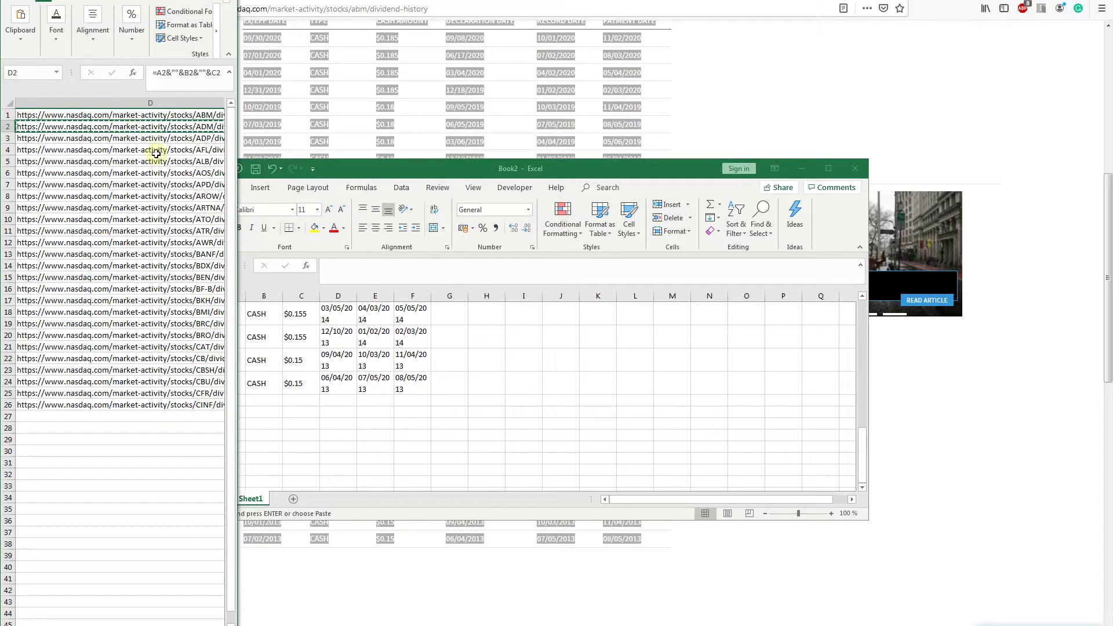
- Dock Book2 as a narrow window along the right screen edge and fit the browser window between the two workbooks
{"action": "left_click_drag", "start_coordinate": [439, 168], "coordinate": [503, 265]}
{"action": "key", "text": "super+Right"}
{"action": "left_click_drag", "start_coordinate": [561, 346], "coordinate": [591, 343]}
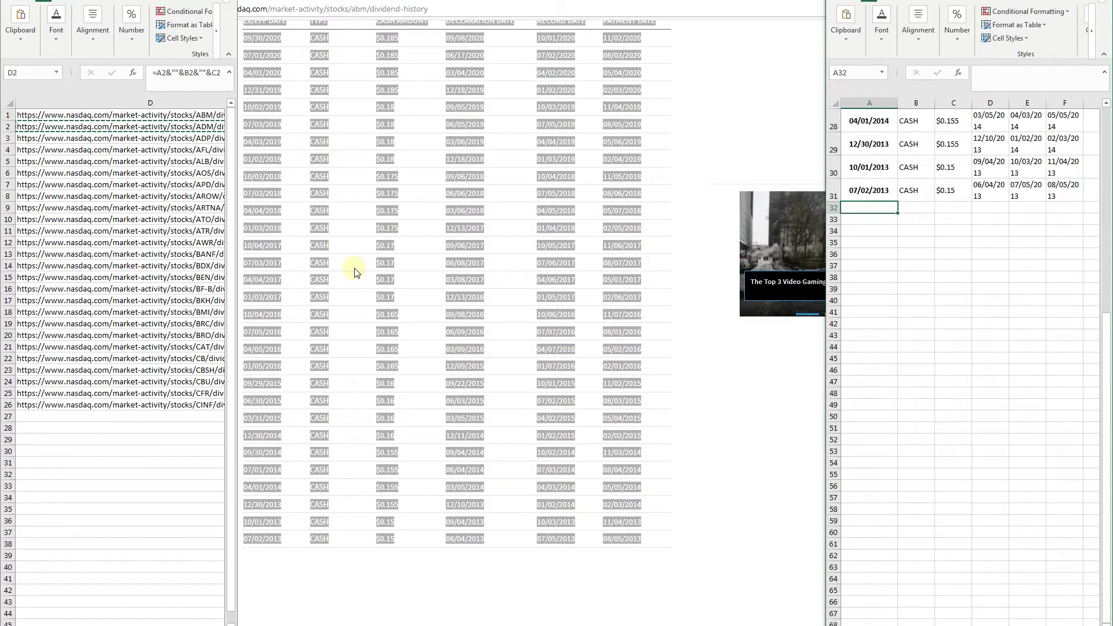
{"action": "key", "text": "alt+Tab"}
{"action": "left_click", "coordinate": [355, 272]}
{"action": "scroll", "coordinate": [355, 284], "scroll_direction": "up", "scroll_amount": 5}
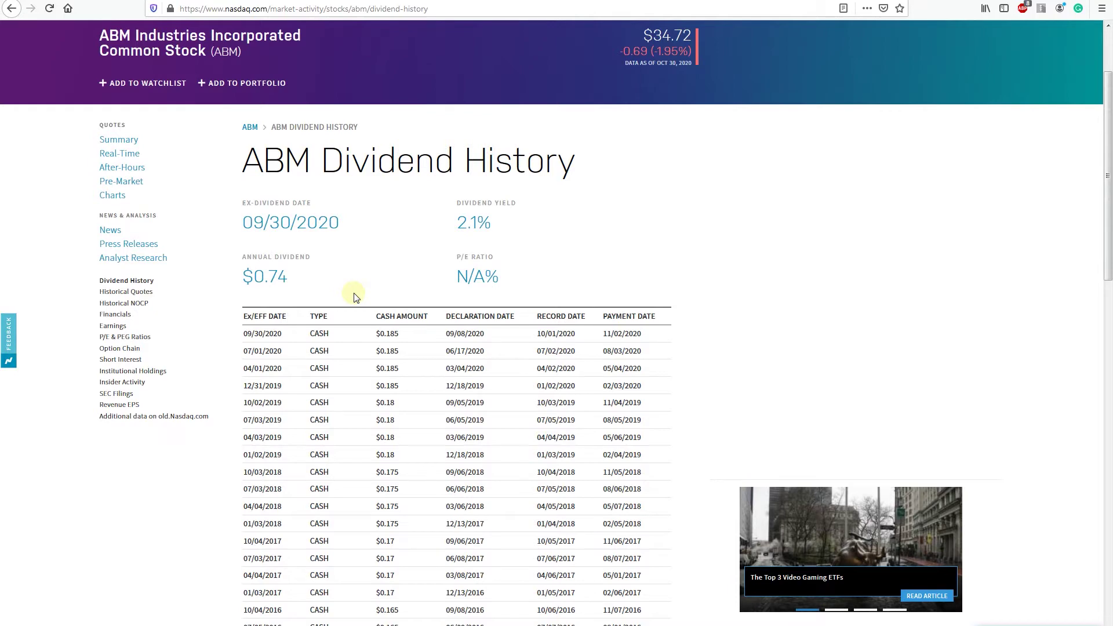
{"action": "key", "text": "super+Down"}
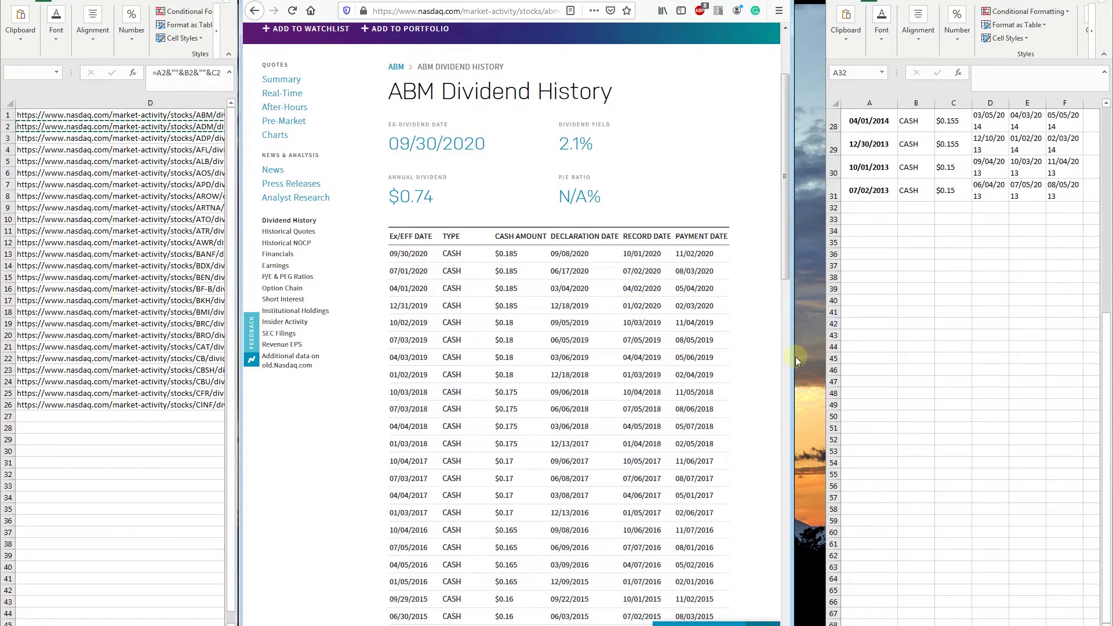
{"action": "left_click_drag", "start_coordinate": [793, 359], "coordinate": [823, 364]}
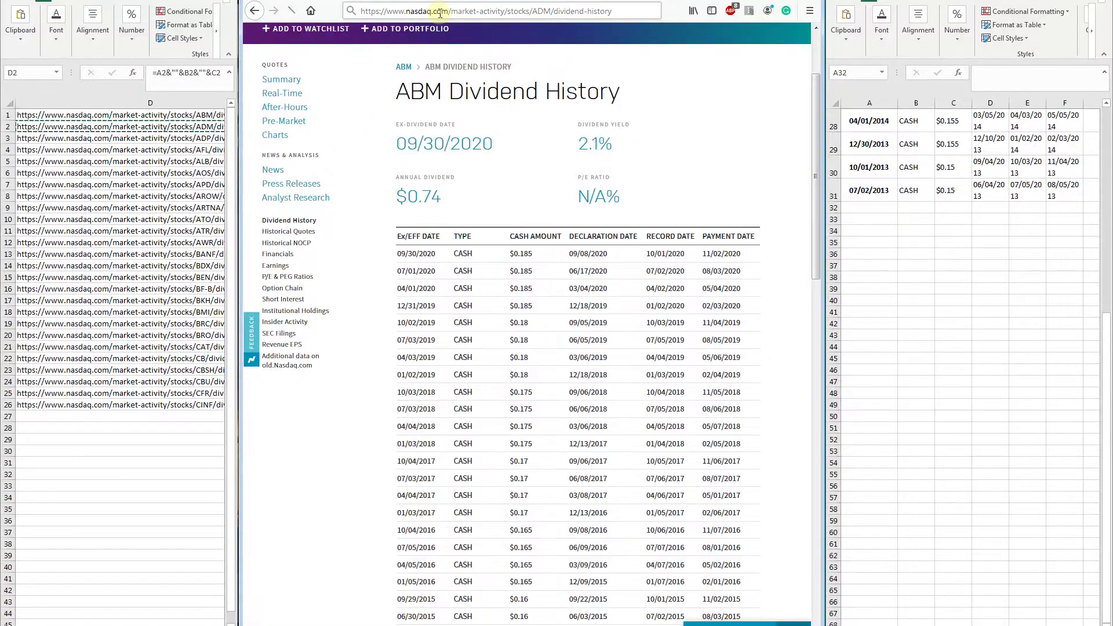
- Load the ADM dividend history page from the copied address and select all its dividend rows without the headers
{"action": "key", "text": "Return"}
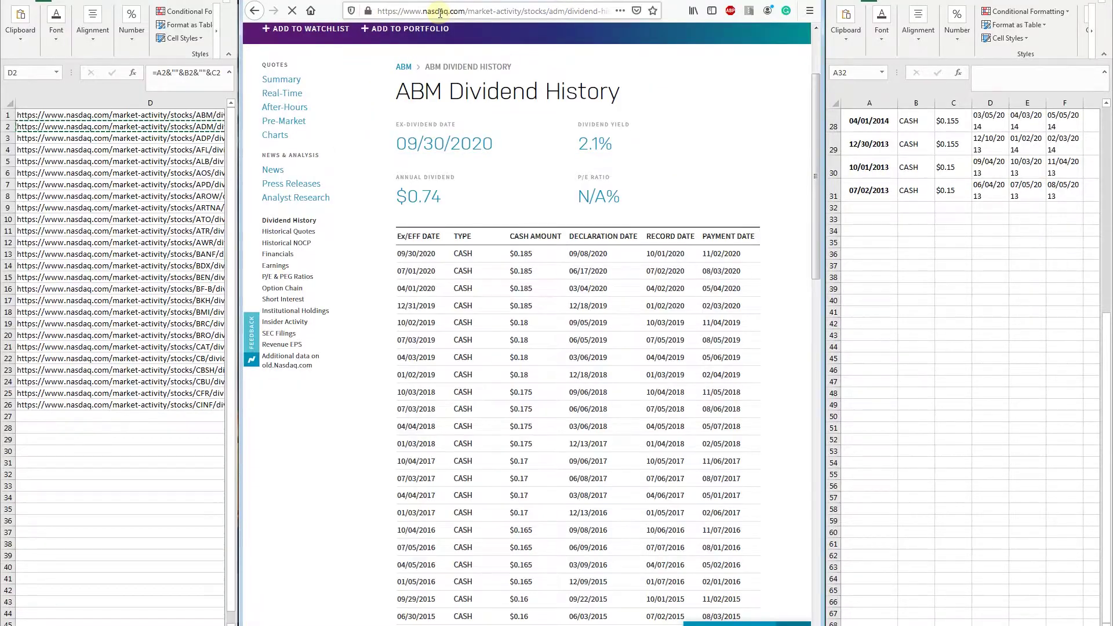
{"action": "left_click_drag", "start_coordinate": [451, 269], "coordinate": [540, 490]}
{"action": "left_click", "coordinate": [434, 401]}
{"action": "scroll", "coordinate": [736, 346], "scroll_direction": "down", "scroll_amount": 10}
{"action": "left_click", "coordinate": [752, 272], "text": "shift"}
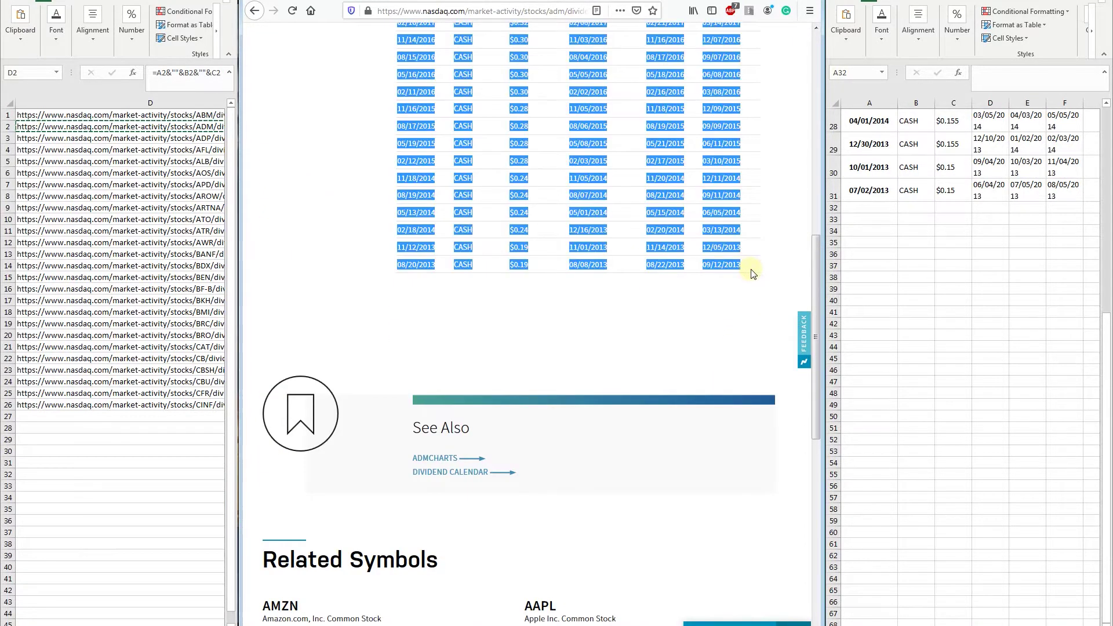
- Try pasting the ADM dividend rows into Book2 from A32 and undo the paste
{"action": "left_click", "coordinate": [923, 228]}
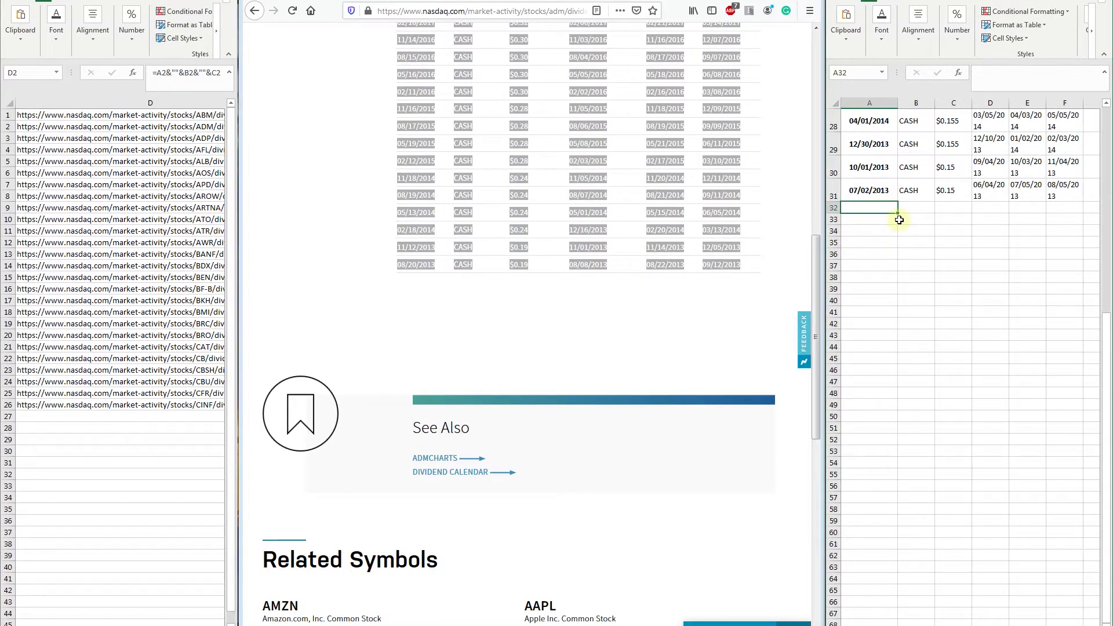
{"action": "key", "text": "ctrl+v"}
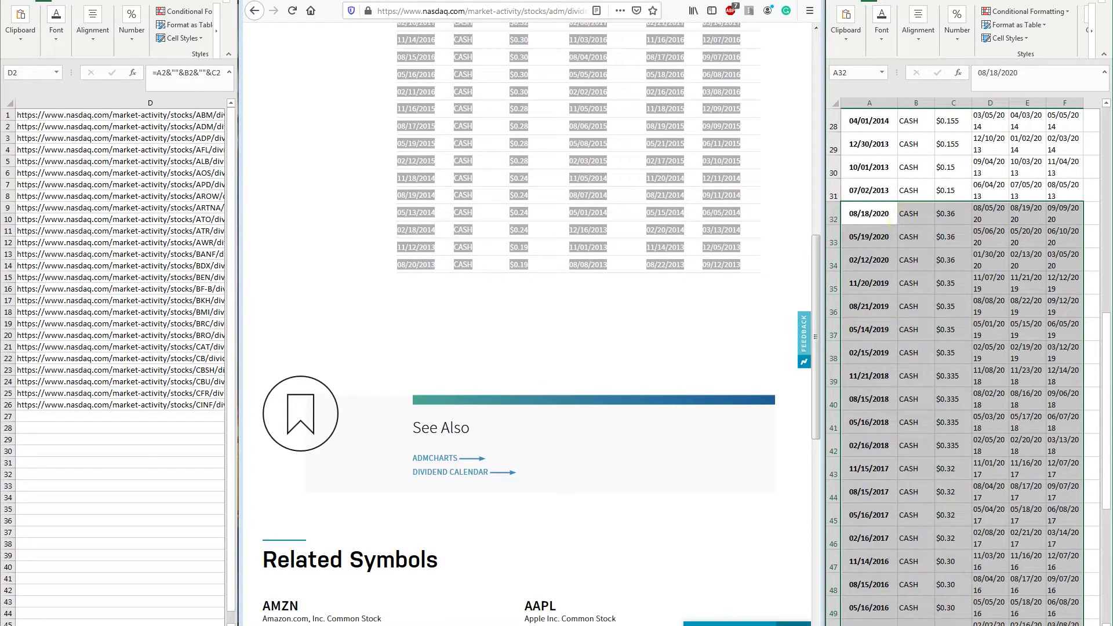
{"action": "key", "text": "ctrl+m"}
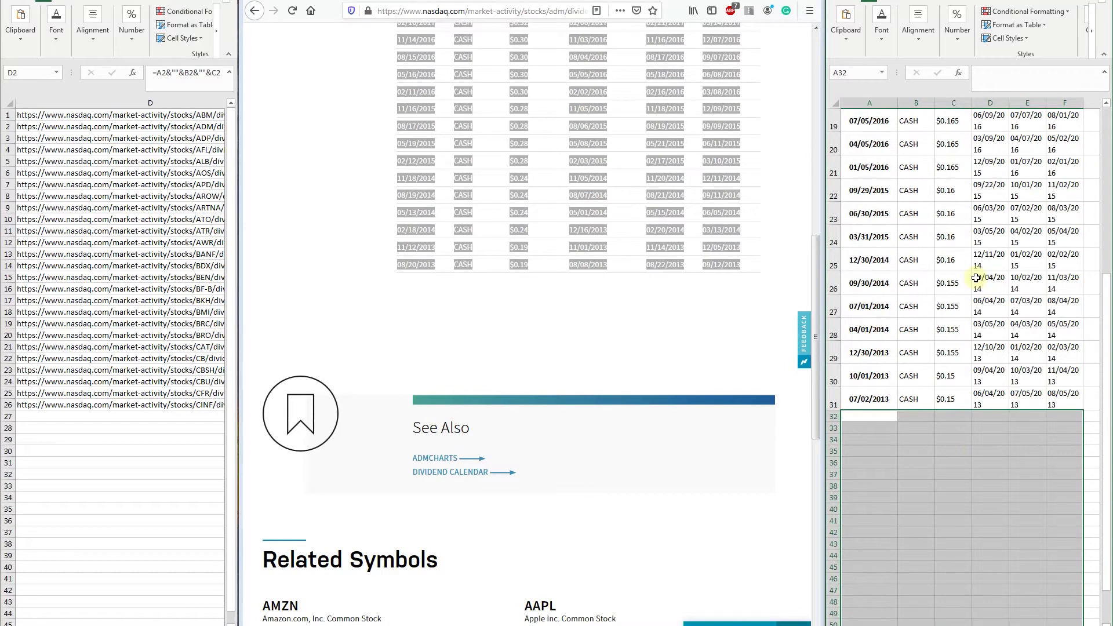
- Add the header Ticker in G1 of Book2, beside the payment date column
{"action": "scroll", "coordinate": [976, 278], "scroll_direction": "up", "scroll_amount": 9}
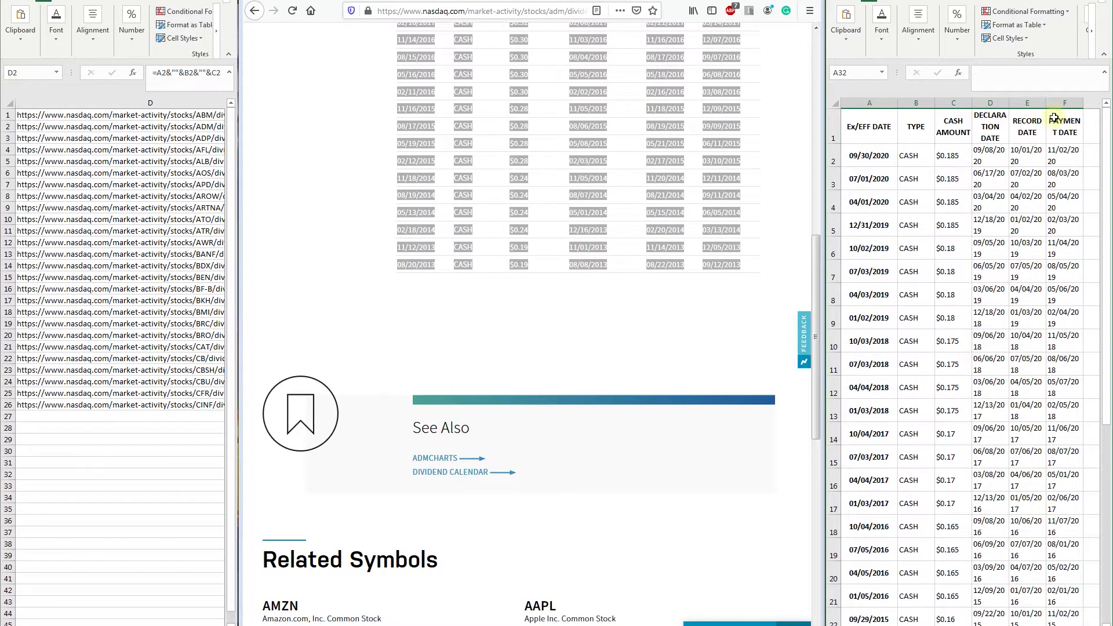
{"action": "left_click", "coordinate": [1029, 203]}
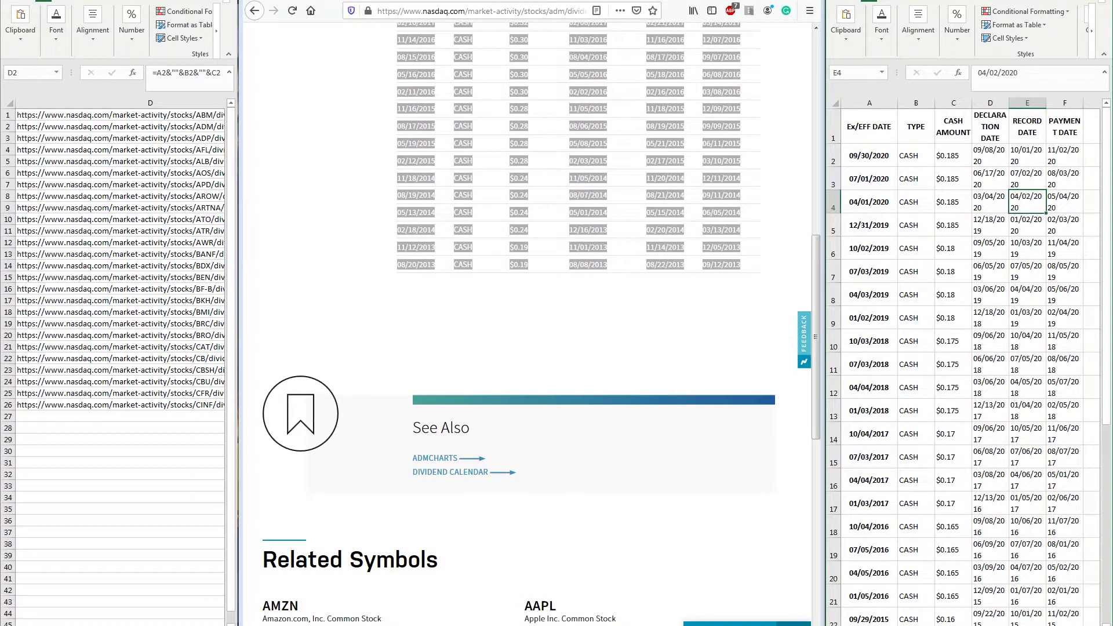
{"action": "scroll", "coordinate": [969, 359], "scroll_direction": "right", "scroll_amount": 1}
{"action": "left_click", "coordinate": [1033, 138]}
{"action": "type", "text": "Ticker"}
{"action": "key", "text": "Return"}
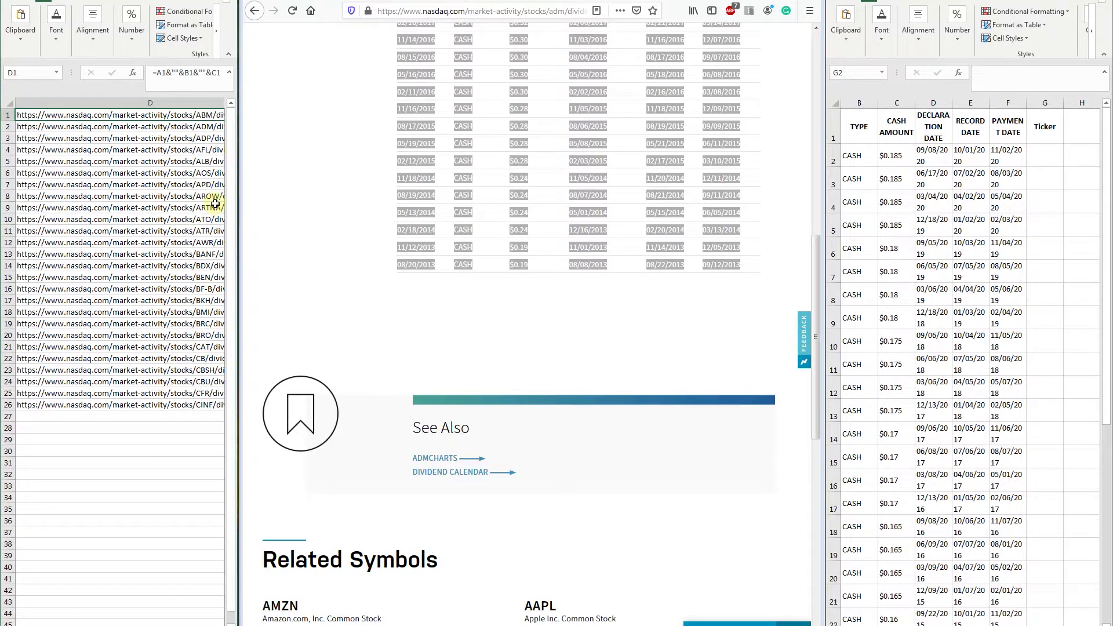
- Copy the ticker ABM from B1 of Book1 into G2:G31 of Book2, beside every ABM dividend row
{"action": "key", "text": "Left"}
{"action": "key", "text": "Left"}
{"action": "key", "text": "ctrl+c"}
{"action": "left_click", "coordinate": [1044, 153]}
{"action": "key", "text": "ctrl+shift+Down"}
{"action": "scroll", "coordinate": [1044, 153], "scroll_direction": "down", "scroll_amount": 2}
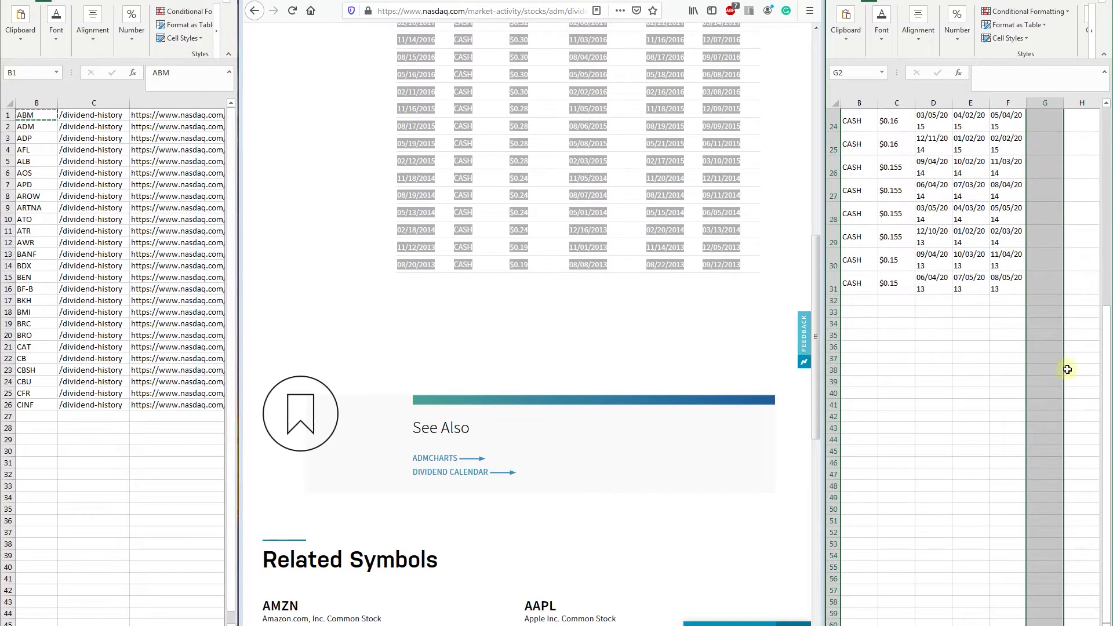
{"action": "scroll", "coordinate": [1010, 442], "scroll_direction": "down", "scroll_amount": 2}
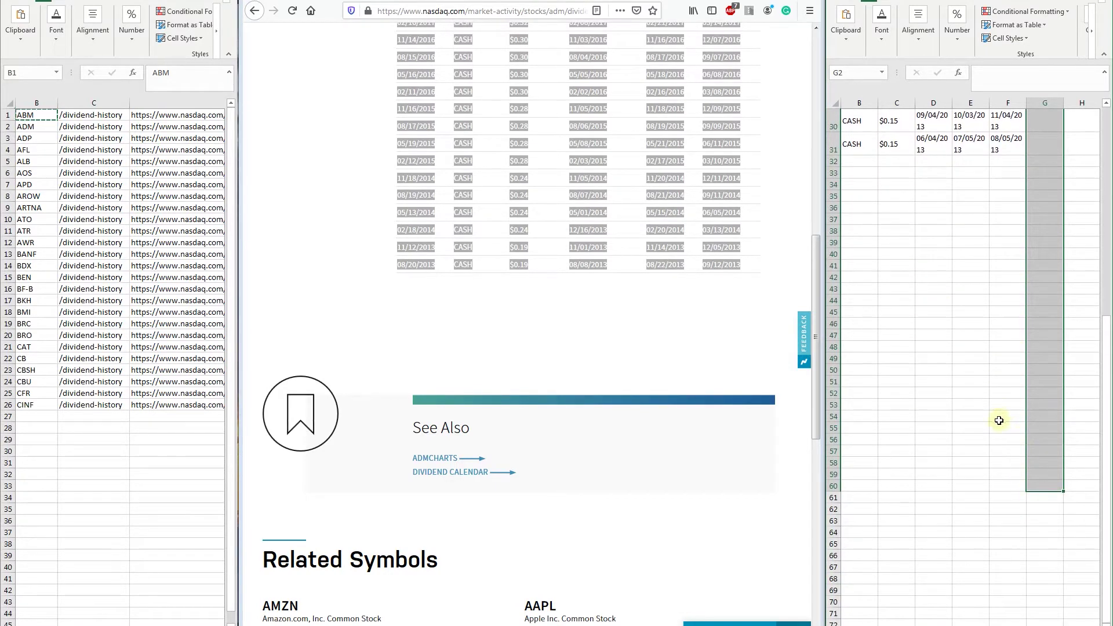
{"action": "scroll", "coordinate": [1027, 418], "scroll_direction": "up", "scroll_amount": 3}
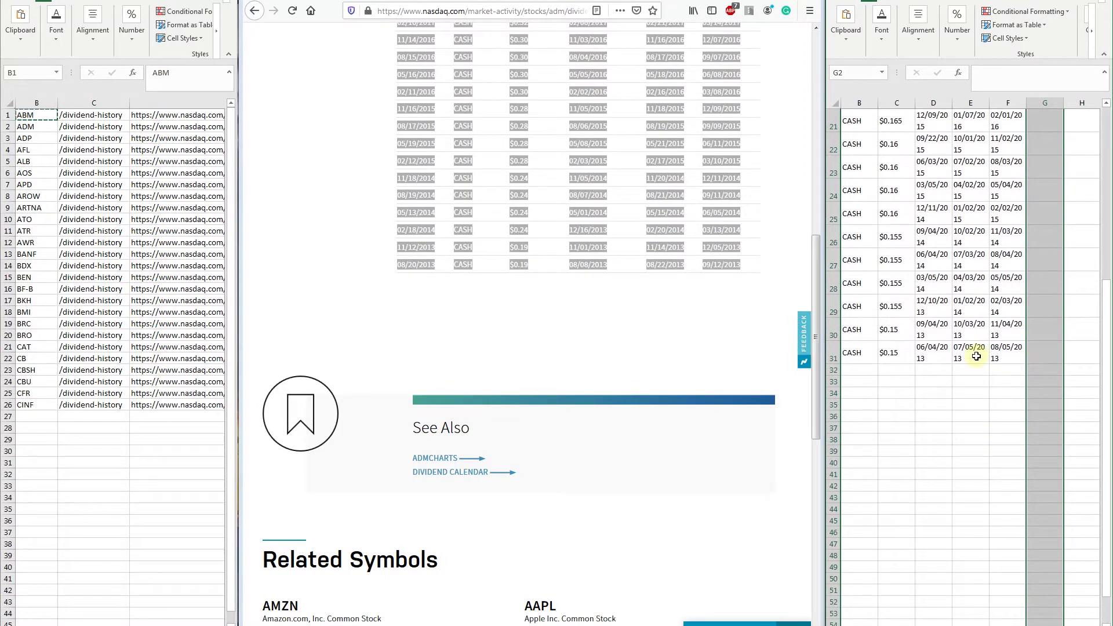
{"action": "left_click", "coordinate": [1042, 357], "text": "shift"}
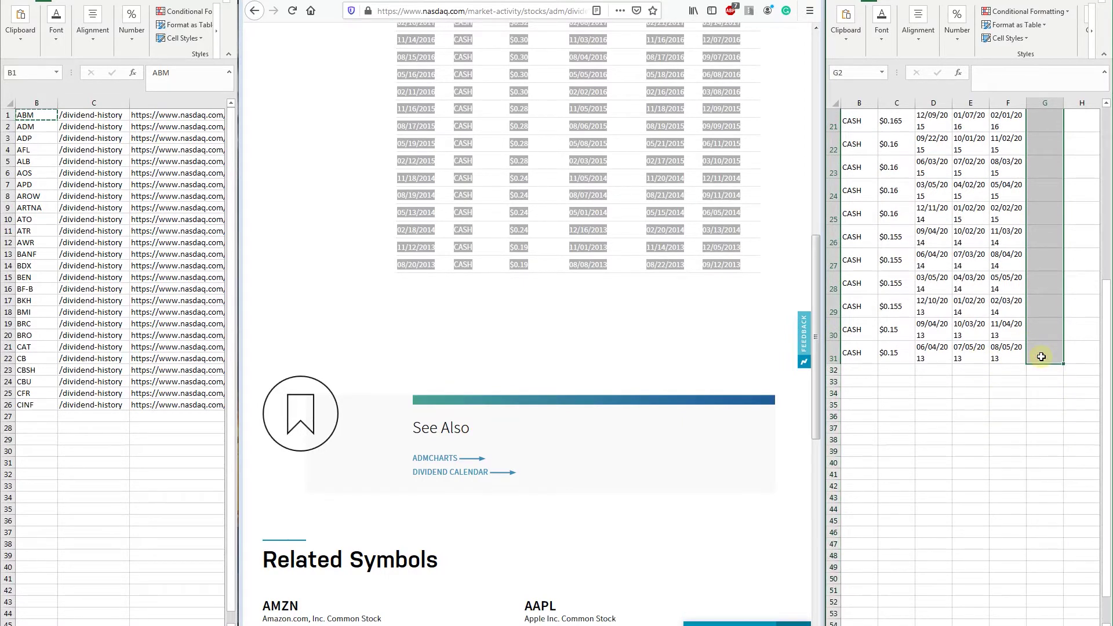
{"action": "key", "text": "ctrl+v"}
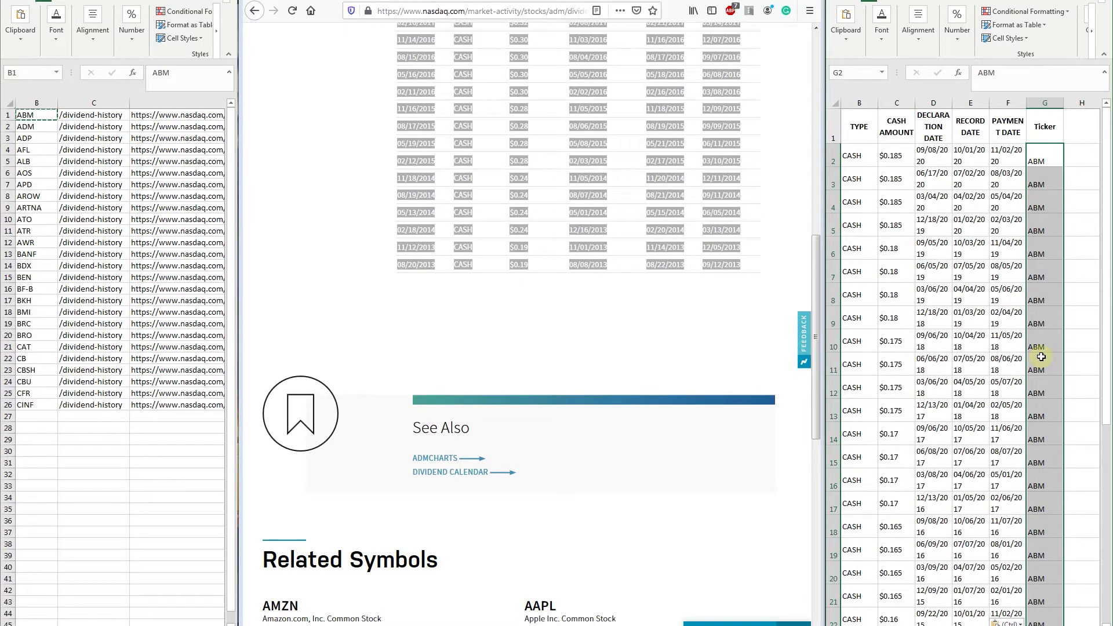
- Copy the selected ADM dividend rows from the browser into Book2 from A32 and go to the empty ticker cell G32
{"action": "scroll", "coordinate": [1042, 356], "scroll_direction": "down", "scroll_amount": 5}
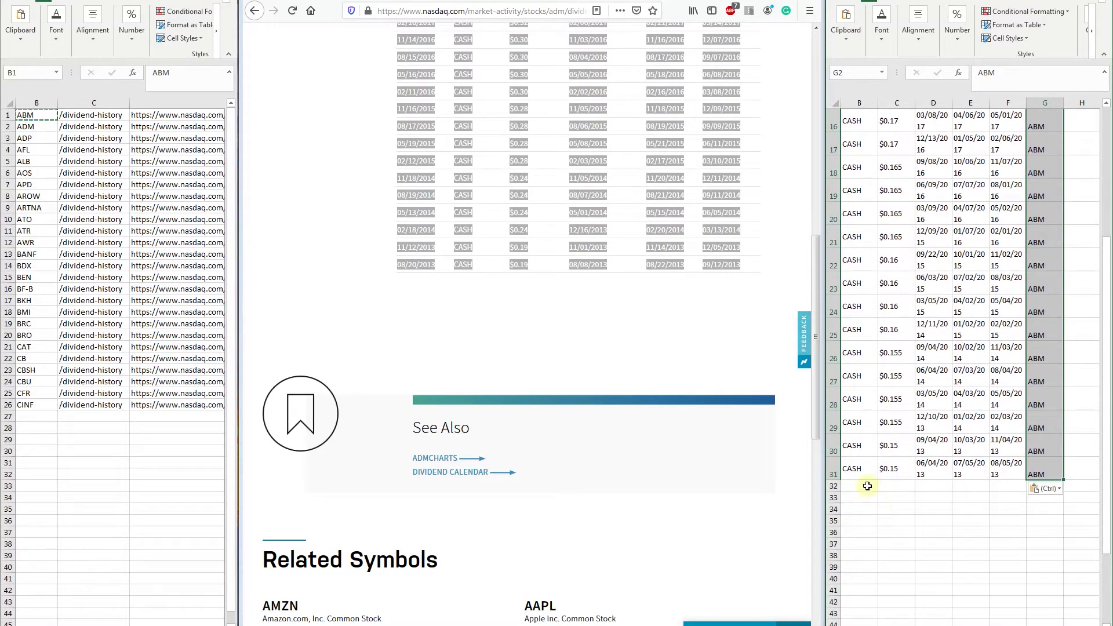
{"action": "scroll", "coordinate": [867, 486], "scroll_direction": "left", "scroll_amount": 1}
{"action": "left_click", "coordinate": [872, 489]}
{"action": "key", "text": "alt+Tab"}
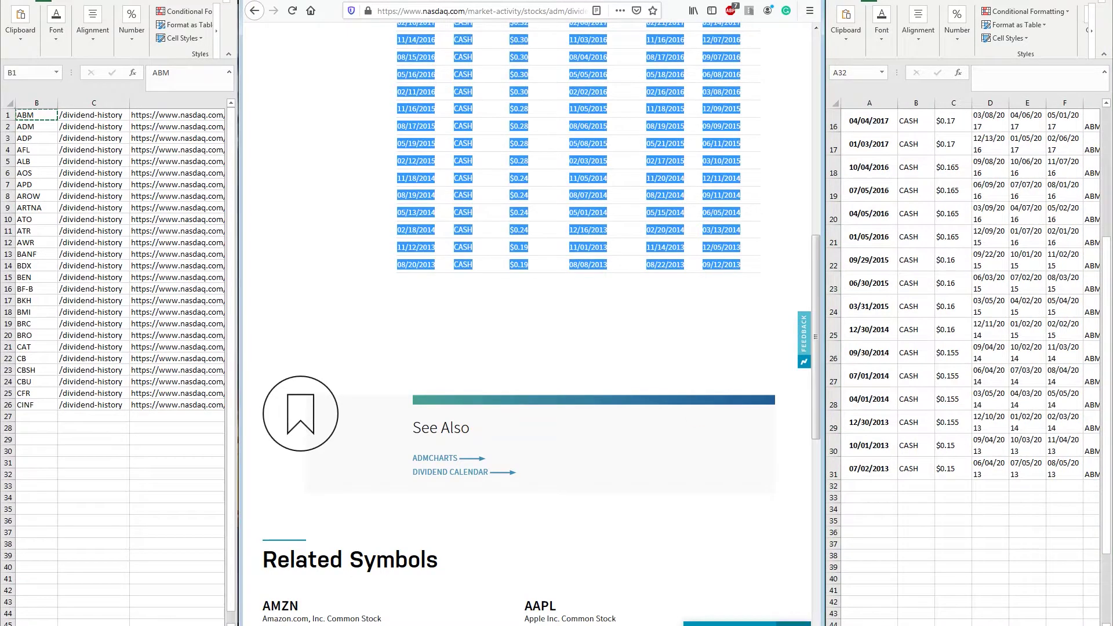
{"action": "key", "text": "ctrl+c"}
{"action": "key", "text": "alt+Tab"}
{"action": "key", "text": "ctrl+v"}
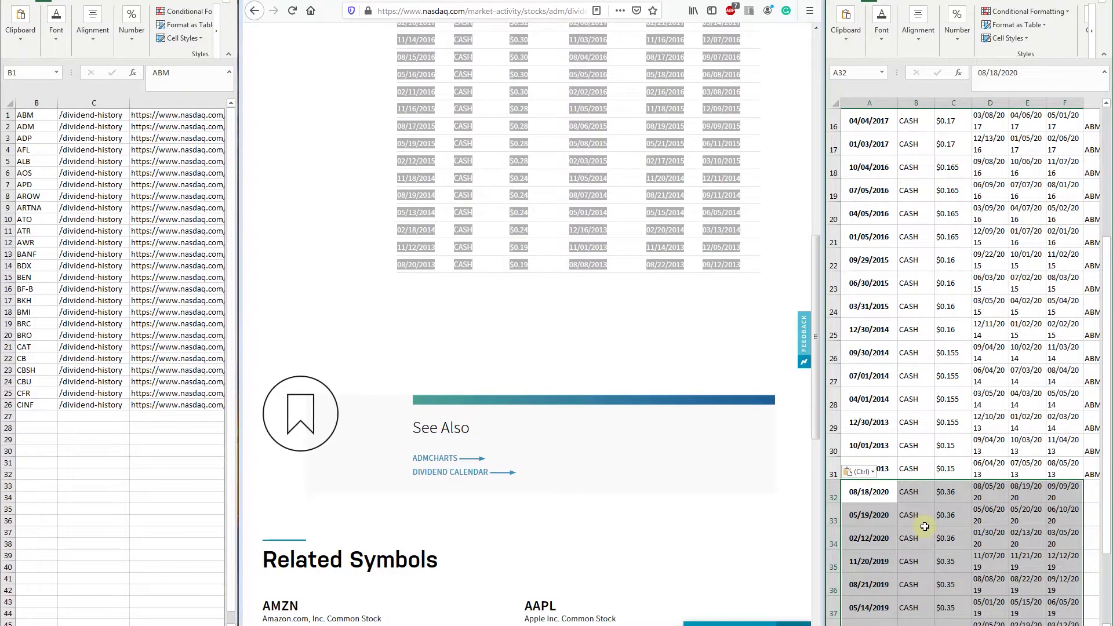
{"action": "key", "text": "ctrl+Right"}
{"action": "key", "text": "Right"}
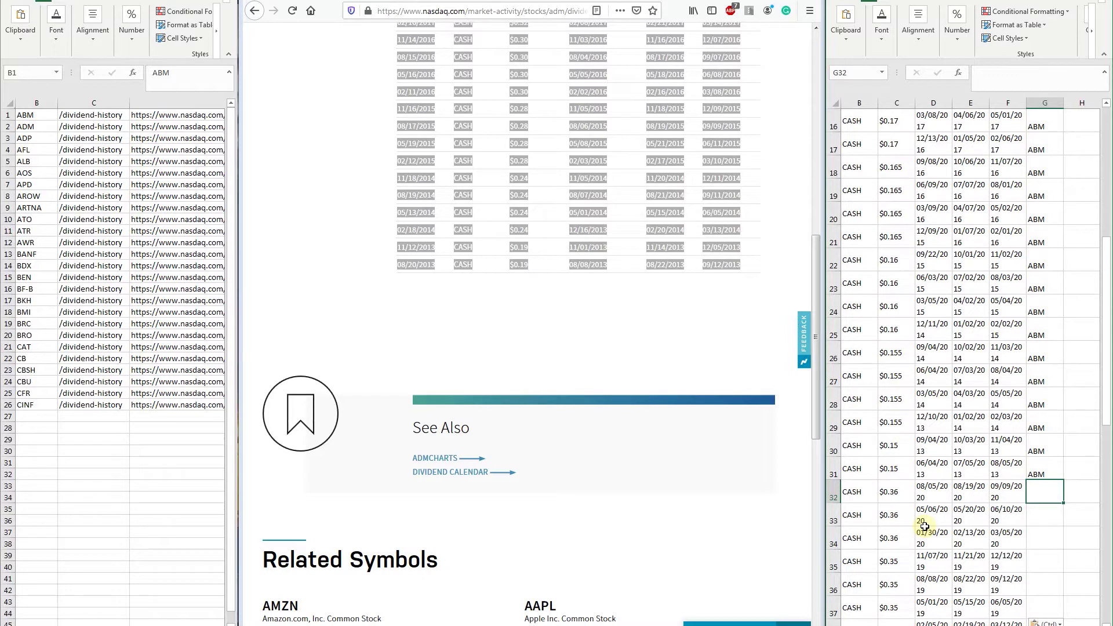
- Copy the ticker ADM from B2 of Book1 into the empty Ticker cells beside every ADM dividend row of Book2, starting at G32
{"action": "left_click", "coordinate": [124, 54]}
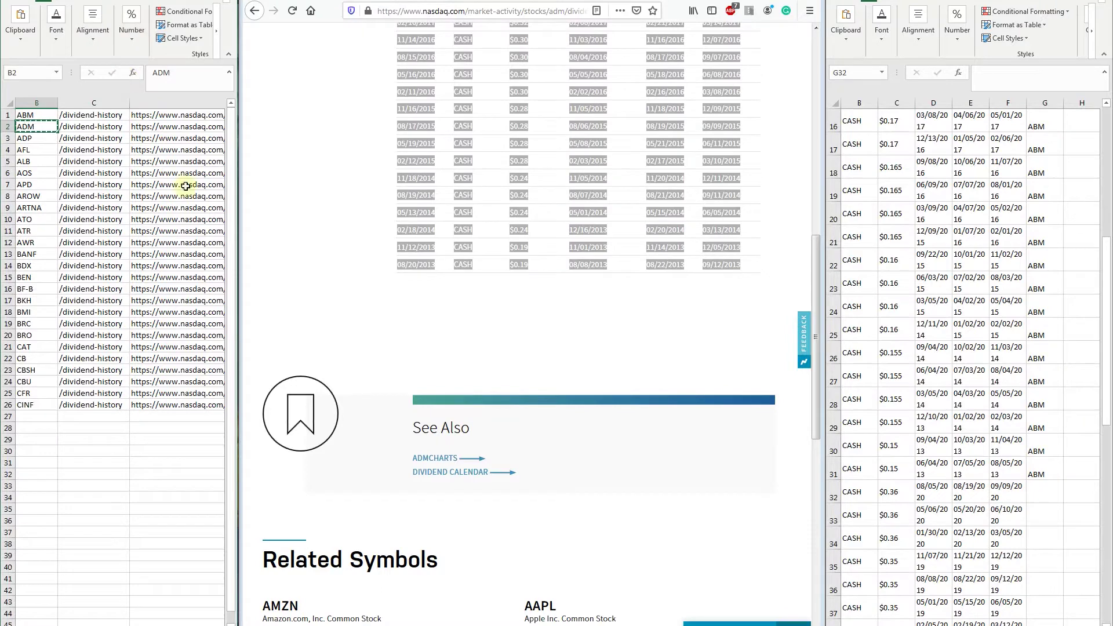
{"action": "left_click", "coordinate": [1066, 44]}
{"action": "key", "text": "ctrl+shift+End"}
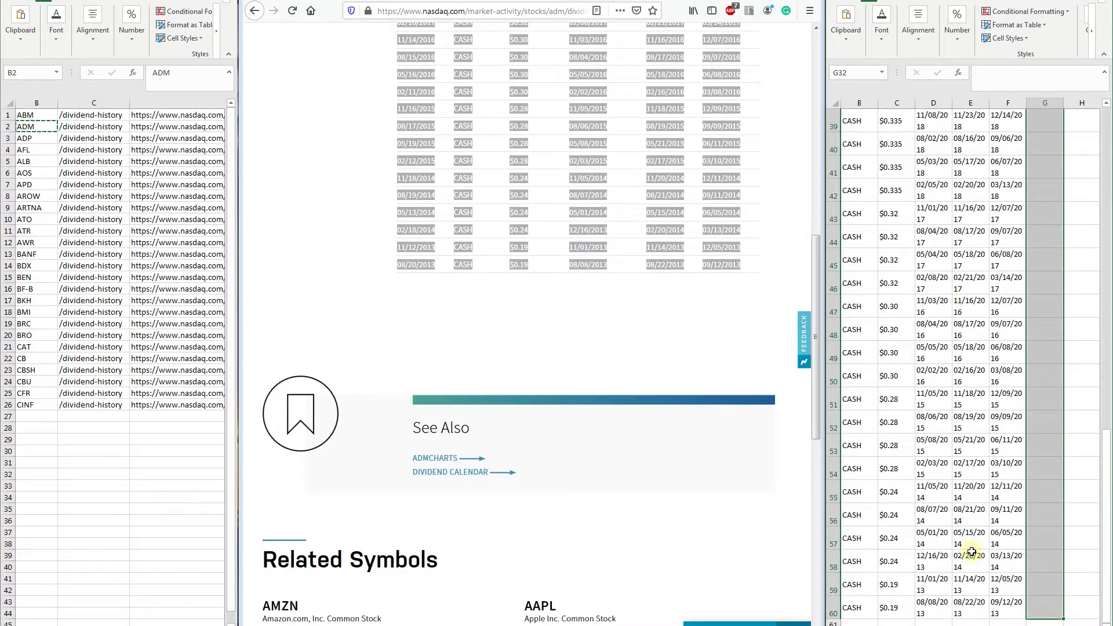
{"action": "key", "text": "ctrl+v"}
- Go to the empty row 62 below the ADM dividend rows in Book2, ready for the next ticker's rows
{"action": "key", "text": "ctrl+End"}
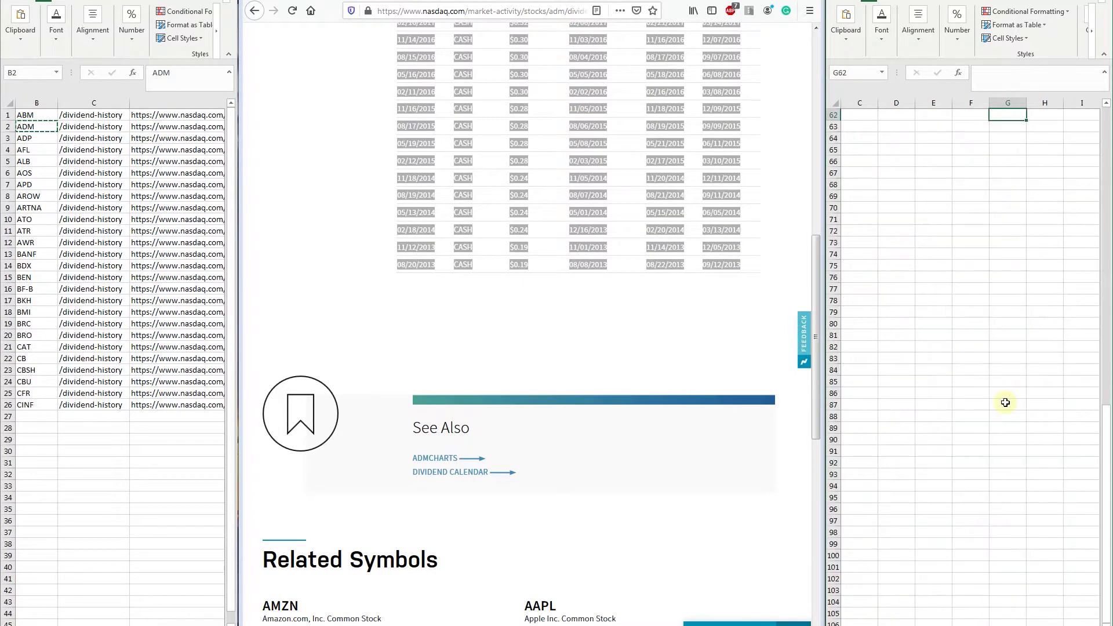
{"action": "key", "text": "Left"}
{"action": "key", "text": "Left"}
{"action": "key", "text": "Left"}
{"action": "key", "text": "Left"}
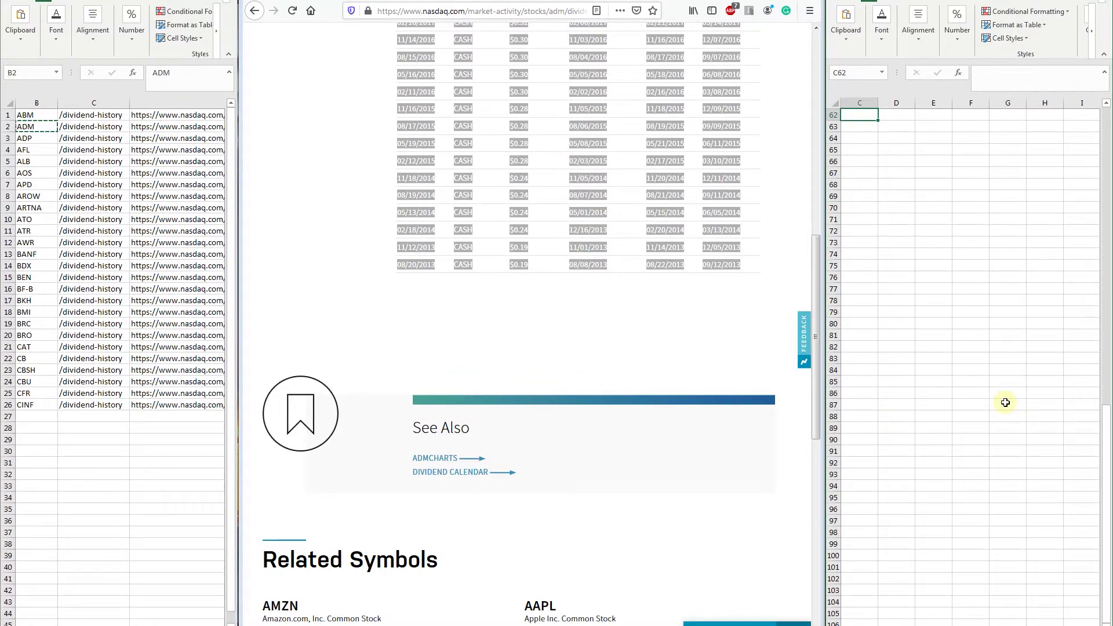
{"action": "key", "text": "ctrl+v"}
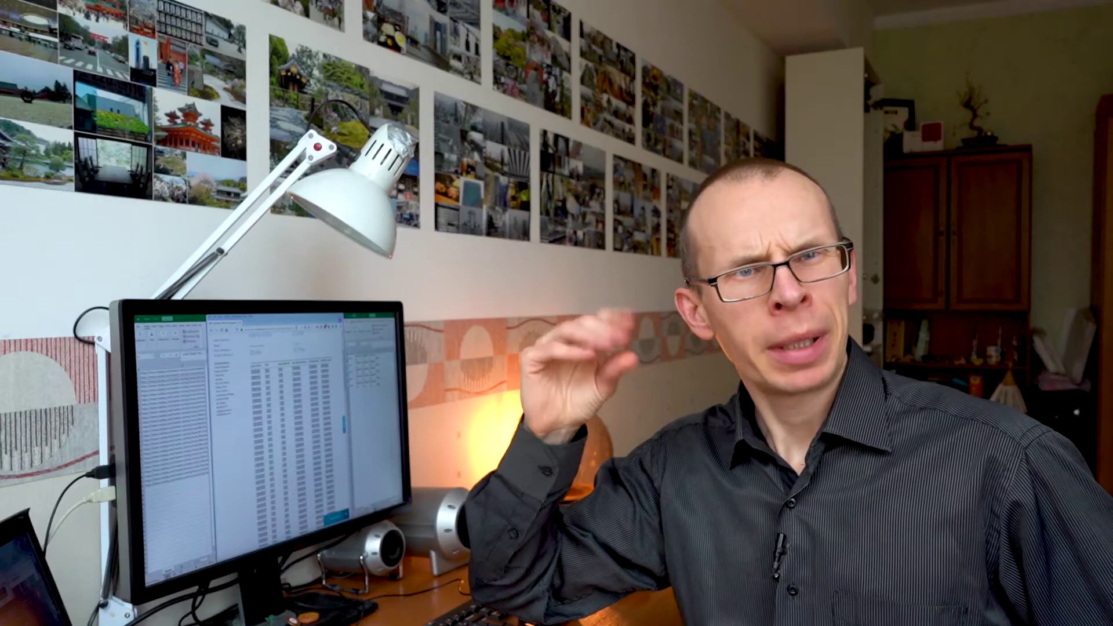
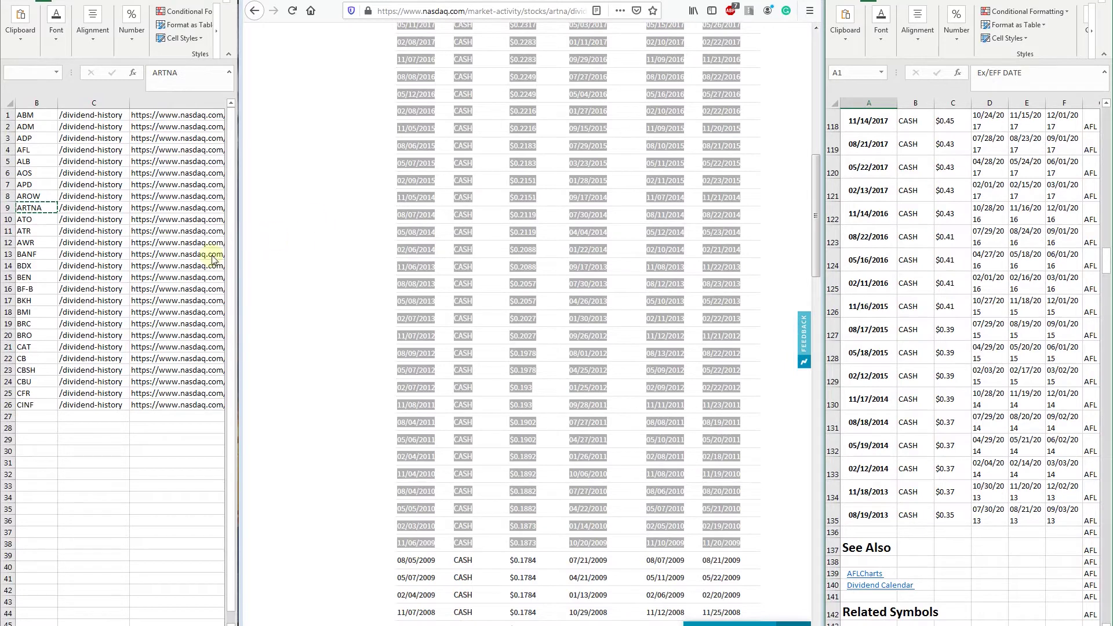
- Maximize the Book2 window and turn on filters for the header row starting at A1, Ex/EFF DATE
{"action": "key", "text": "super+Left"}
{"action": "key", "text": "super+Up"}
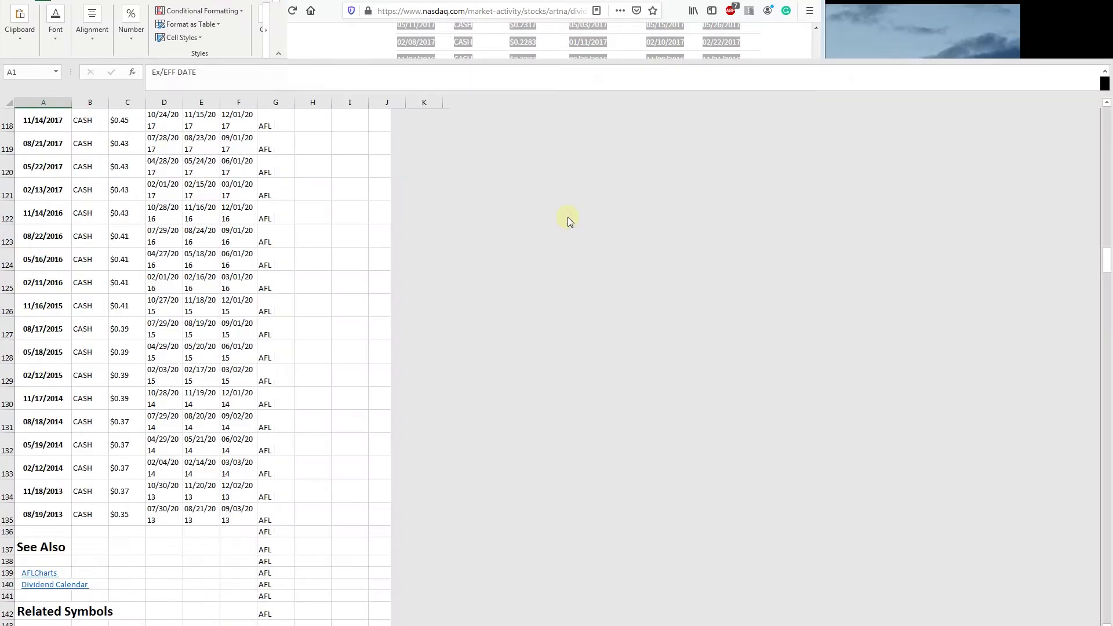
{"action": "left_click", "coordinate": [230, 277]}
{"action": "key", "text": "ctrl+shift+Home"}
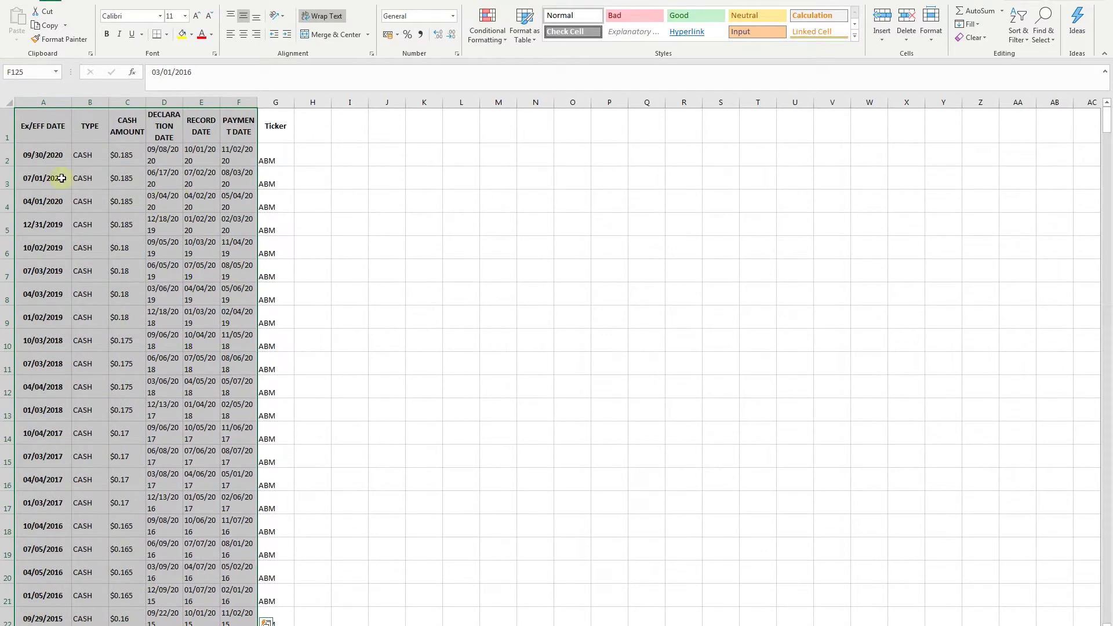
{"action": "left_click", "coordinate": [51, 156]}
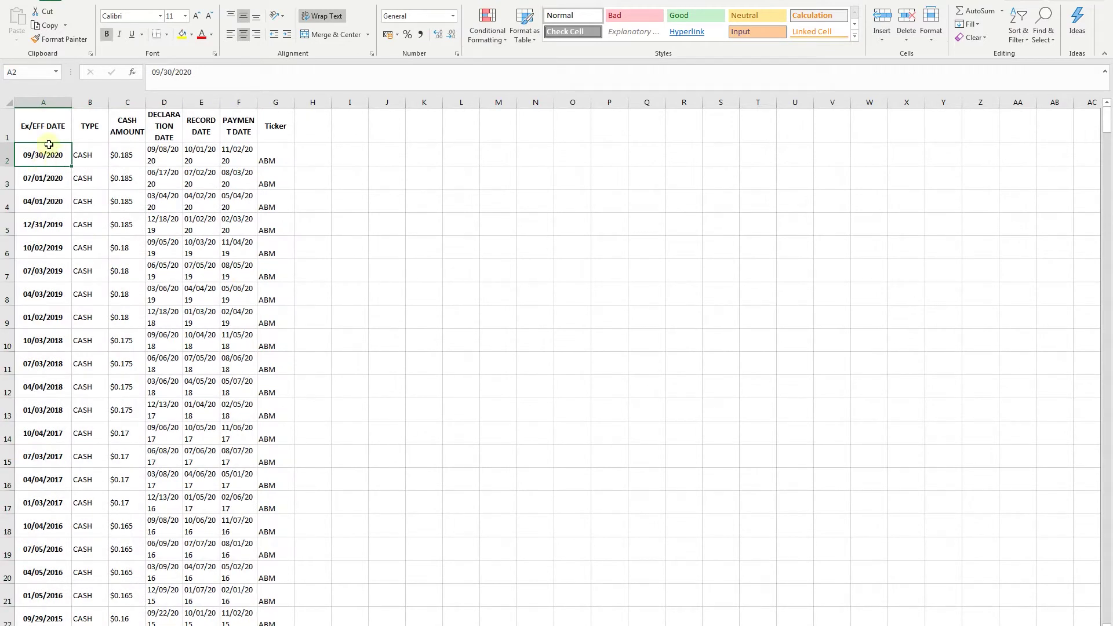
{"action": "left_click", "coordinate": [49, 134]}
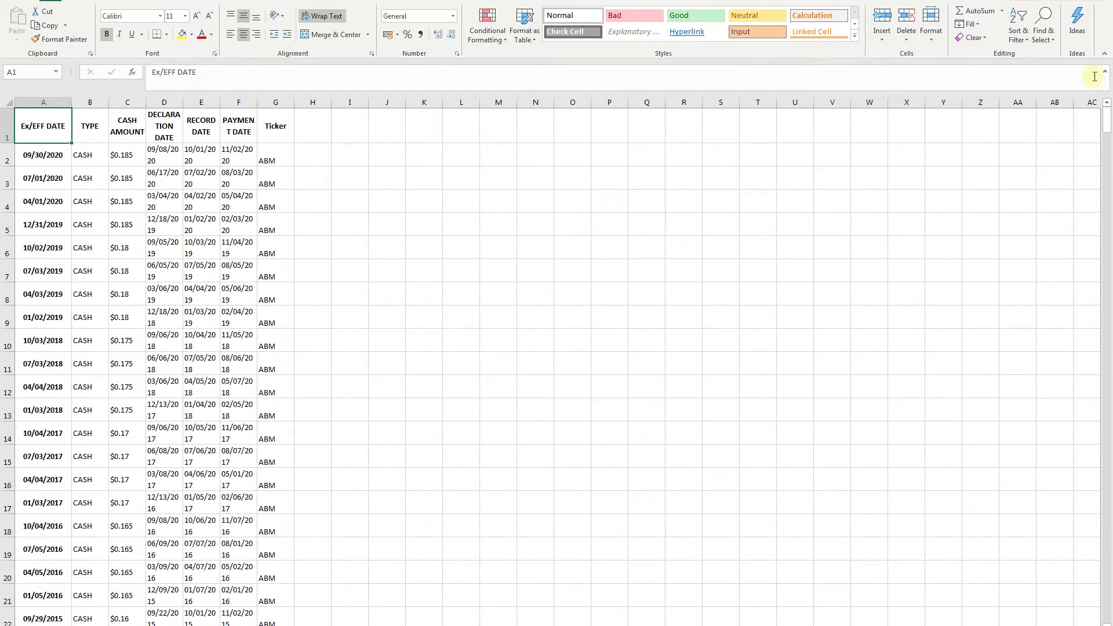
{"action": "left_click", "coordinate": [1019, 24]}
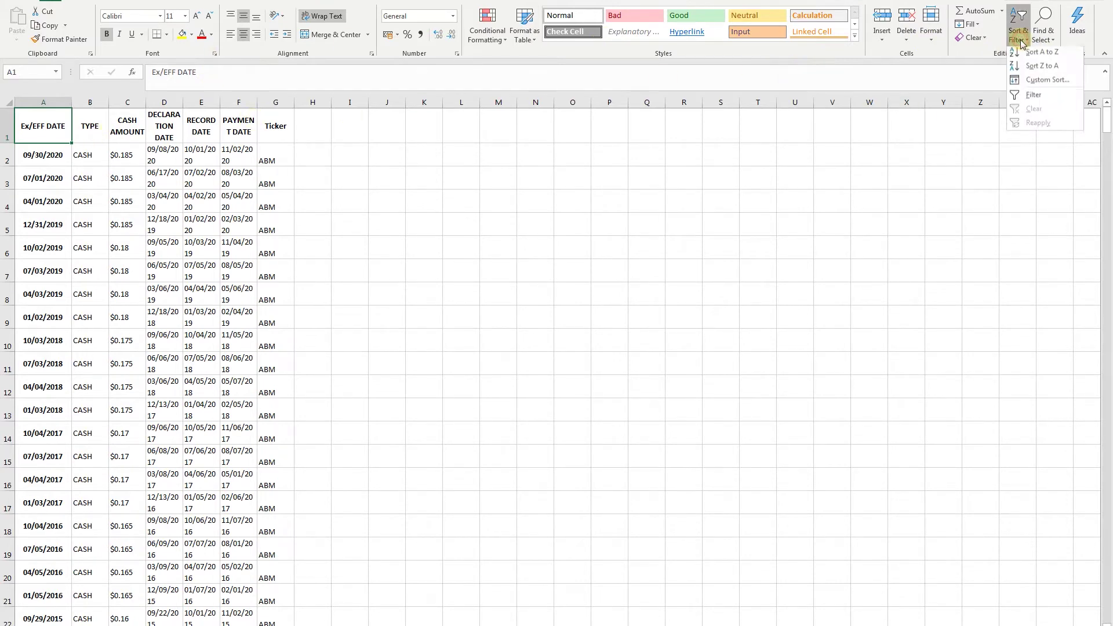
{"action": "left_click", "coordinate": [1036, 99]}
{"action": "key", "text": "Down"}
- Examine the pasted rows for all tickers, including the See Also and Related Symbols leftovers below the ALB dividends
{"action": "scroll", "coordinate": [979, 131], "scroll_direction": "down", "scroll_amount": 1}
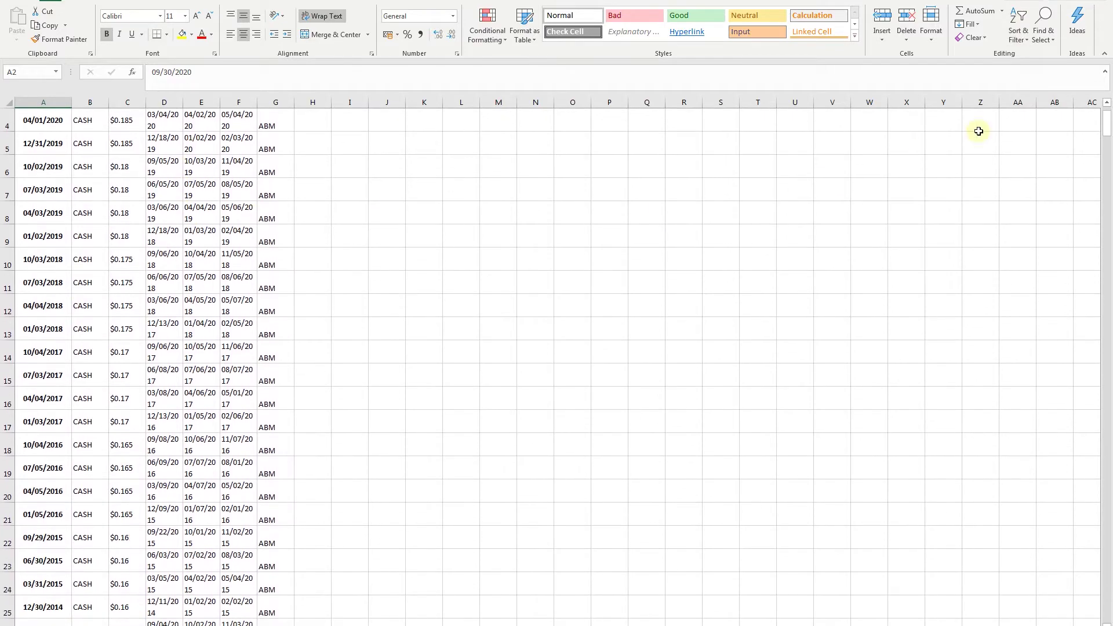
{"action": "left_click_drag", "start_coordinate": [1108, 133], "coordinate": [1107, 592]}
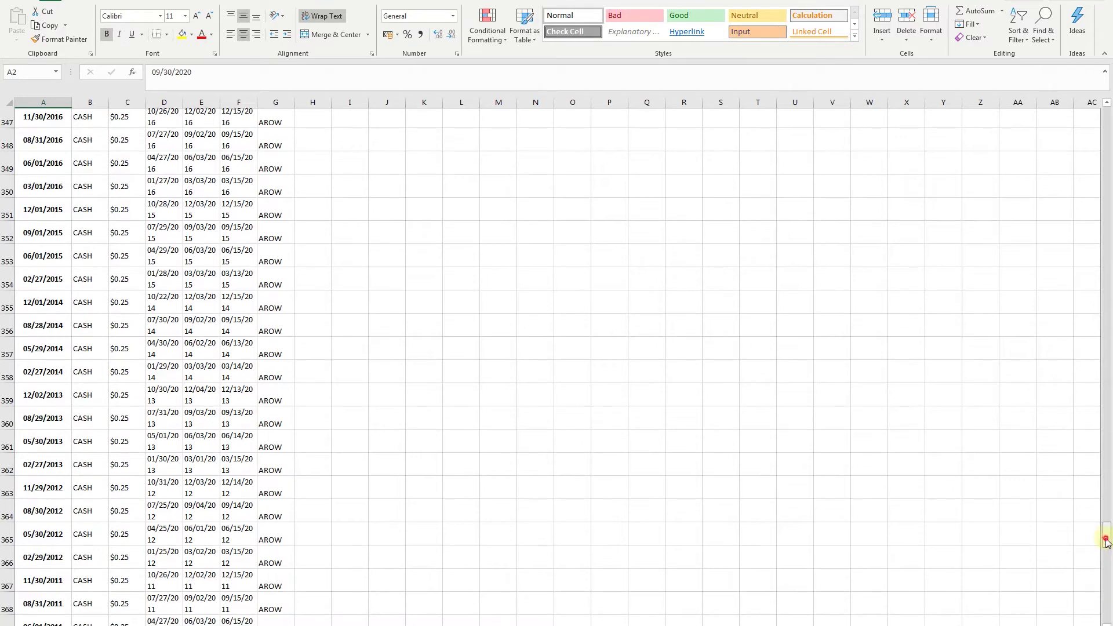
{"action": "left_click_drag", "start_coordinate": [1108, 513], "coordinate": [1108, 325]}
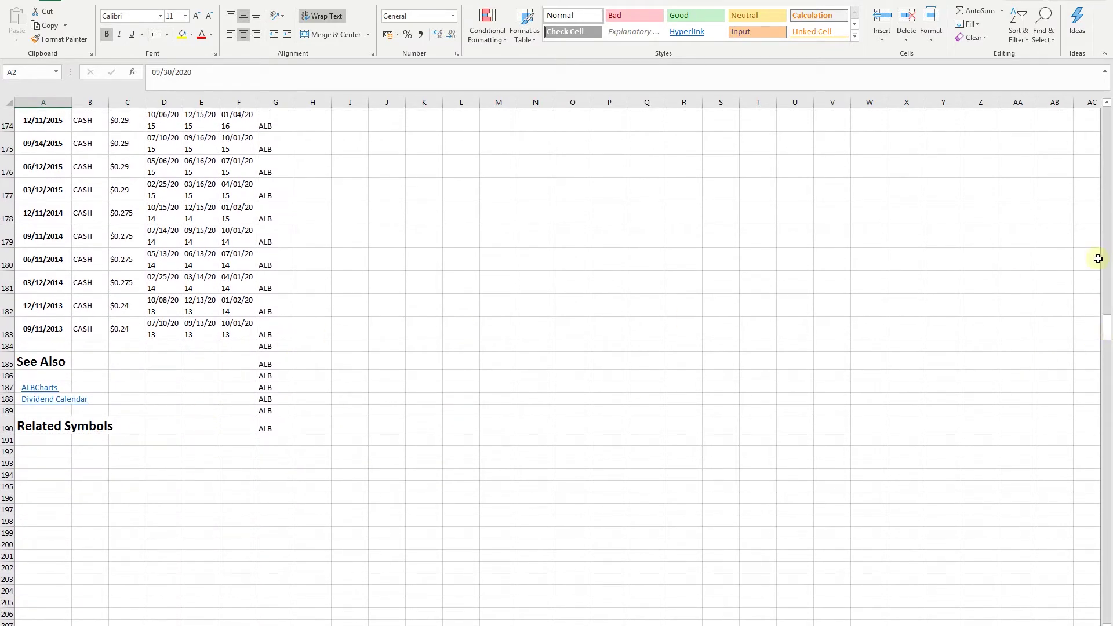
{"action": "left_click_drag", "start_coordinate": [1107, 322], "coordinate": [1107, 323]}
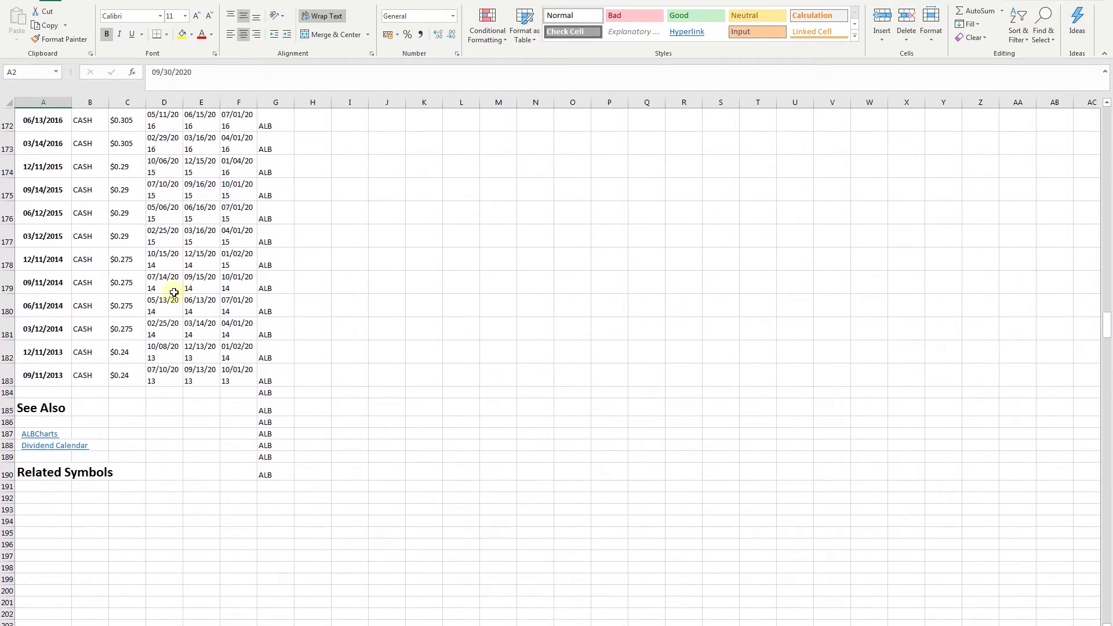
{"action": "left_click", "coordinate": [170, 321]}
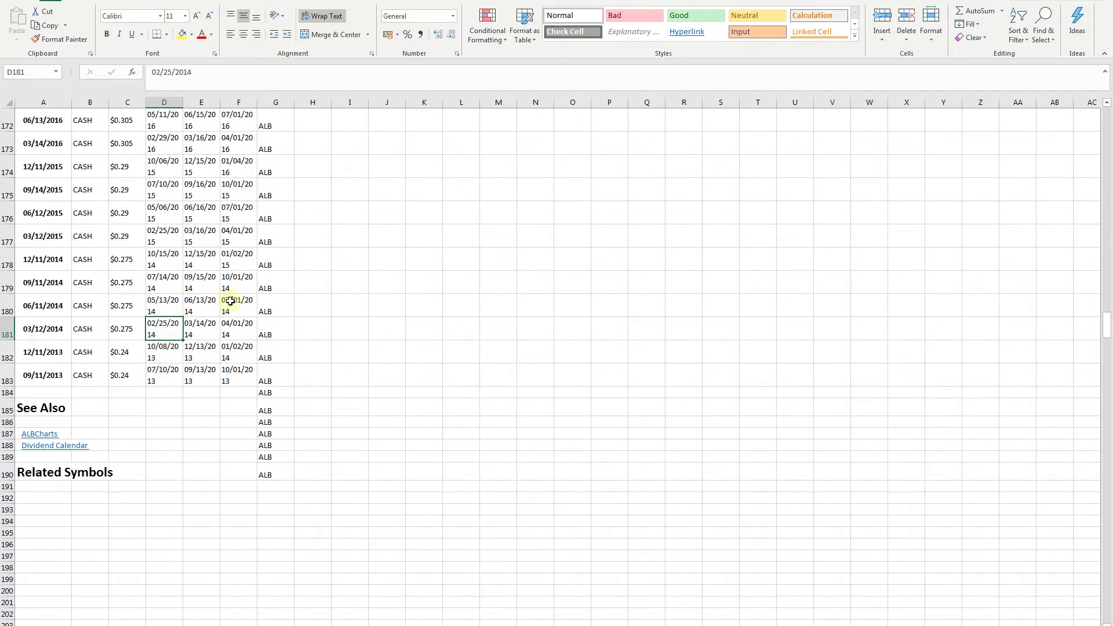
{"action": "left_click_drag", "start_coordinate": [227, 329], "coordinate": [231, 356]}
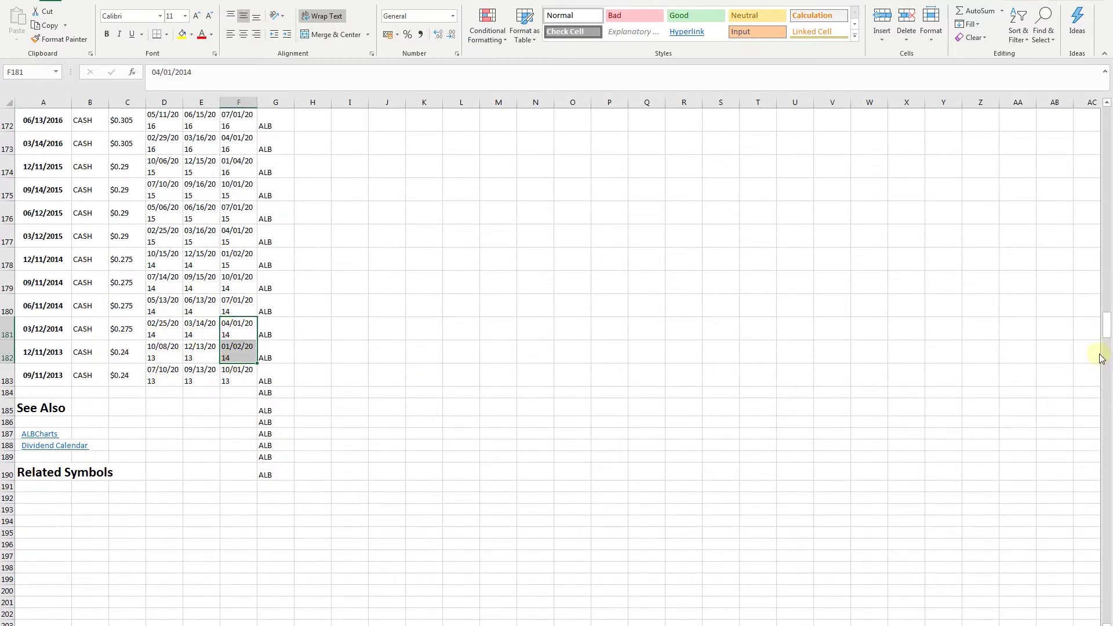
{"action": "left_click", "coordinate": [179, 298]}
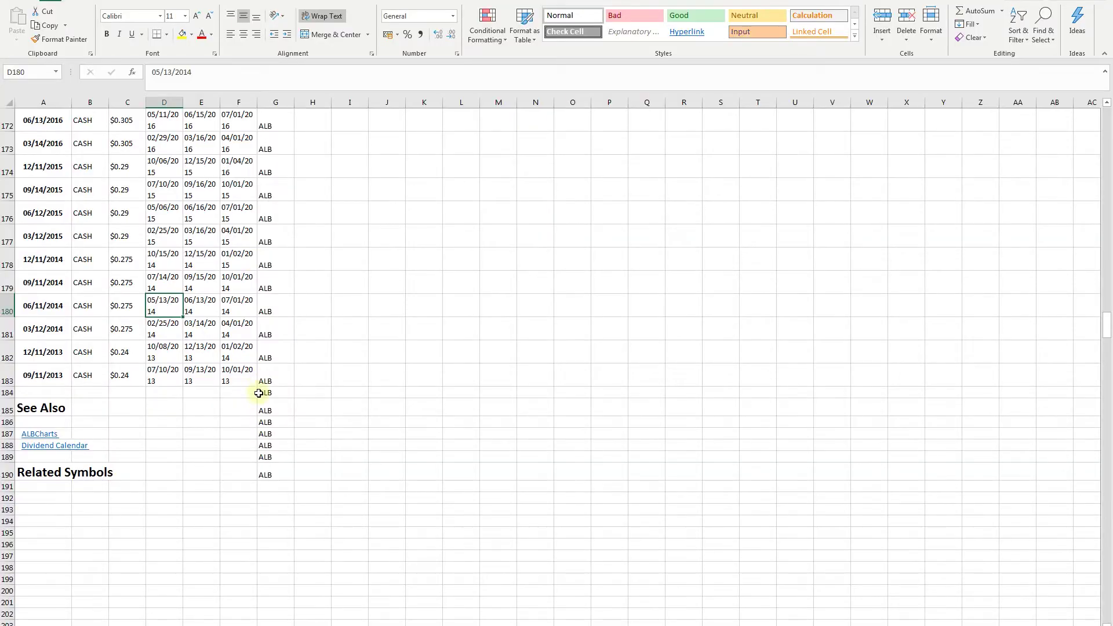
{"action": "left_click", "coordinate": [273, 327]}
{"action": "left_click_drag", "start_coordinate": [279, 378], "coordinate": [283, 472]}
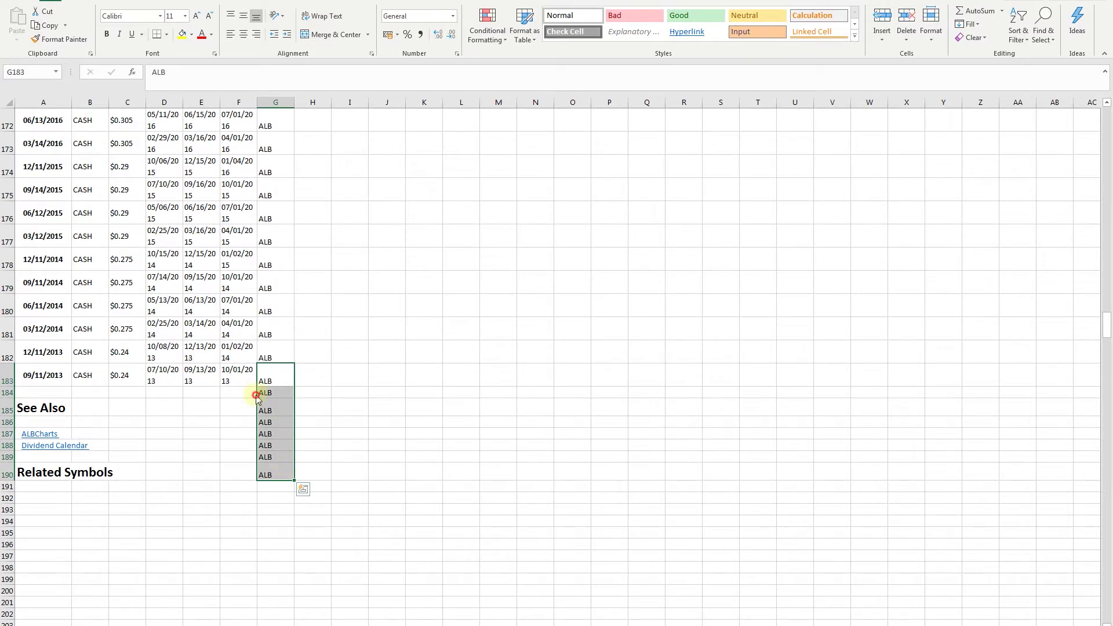
{"action": "left_click", "coordinate": [377, 354]}
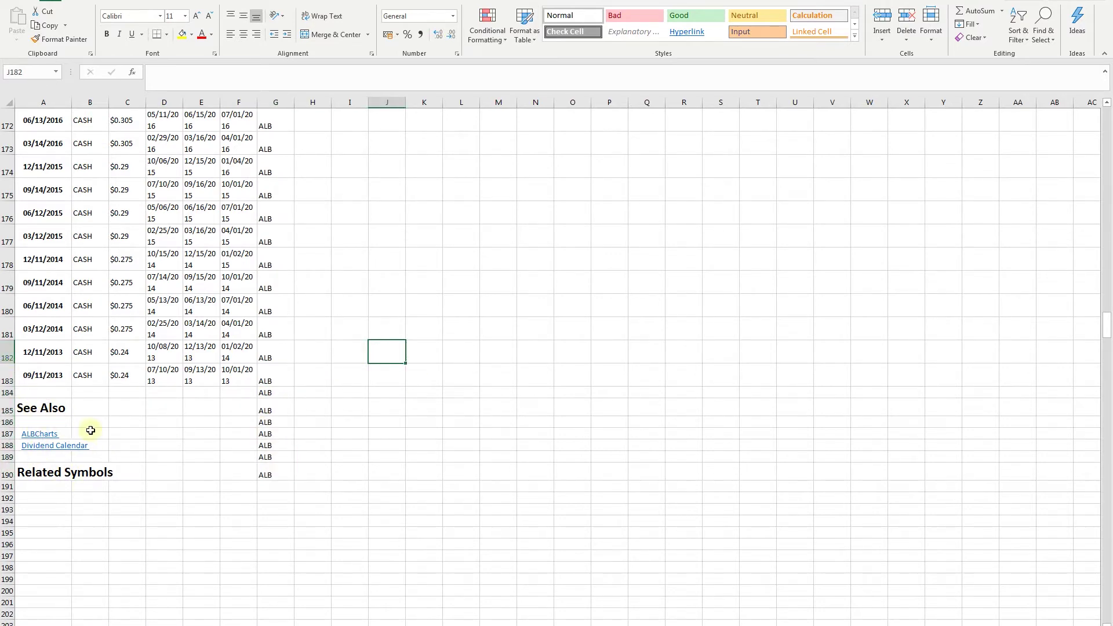
{"action": "left_click", "coordinate": [54, 378]}
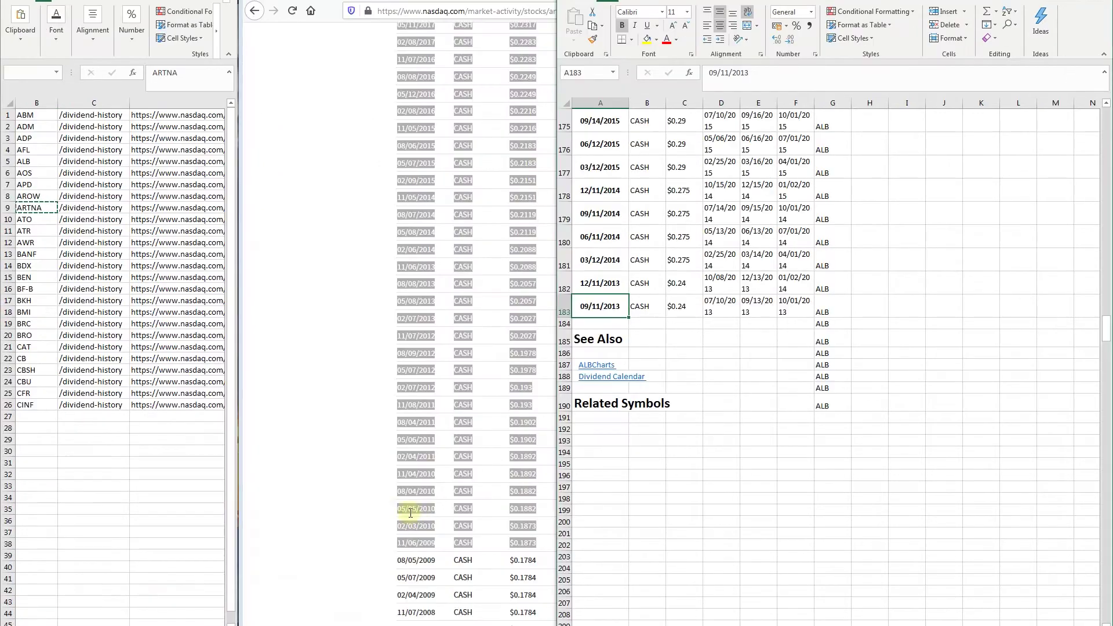
- Review the older ARTNA dividend rows on the Nasdaq page down to the last entry, 08/07/1996
{"action": "left_click", "coordinate": [386, 510]}
{"action": "scroll", "coordinate": [382, 512], "scroll_direction": "down", "scroll_amount": 8}
{"action": "scroll", "coordinate": [383, 511], "scroll_direction": "down", "scroll_amount": 7}
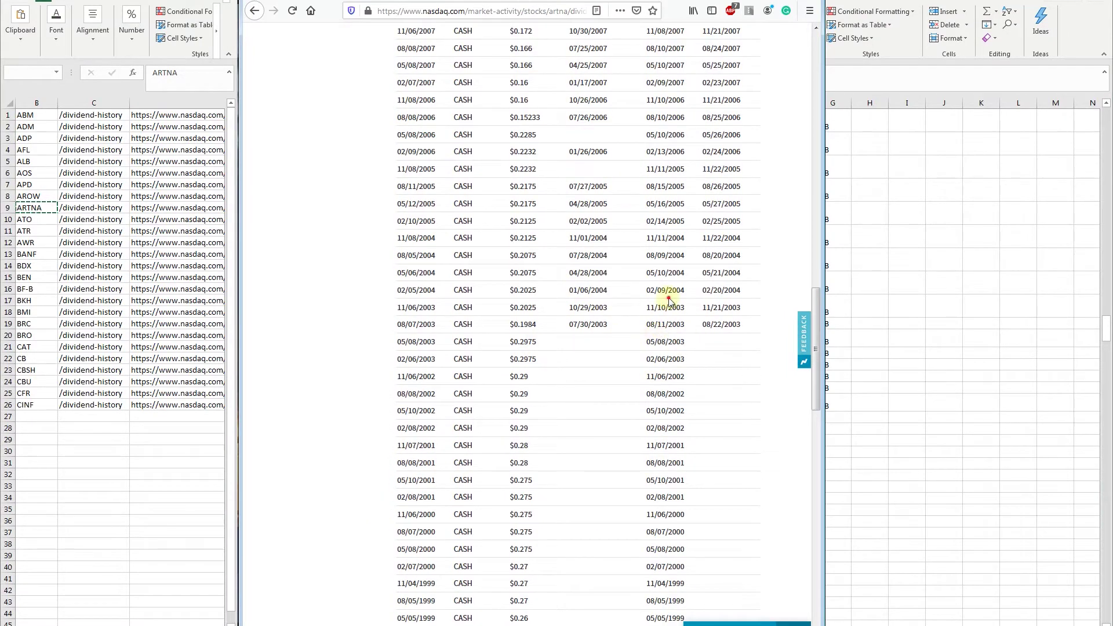
{"action": "left_click_drag", "start_coordinate": [669, 290], "coordinate": [641, 387]}
{"action": "left_click", "coordinate": [576, 352]}
{"action": "scroll", "coordinate": [571, 418], "scroll_direction": "down", "scroll_amount": 6}
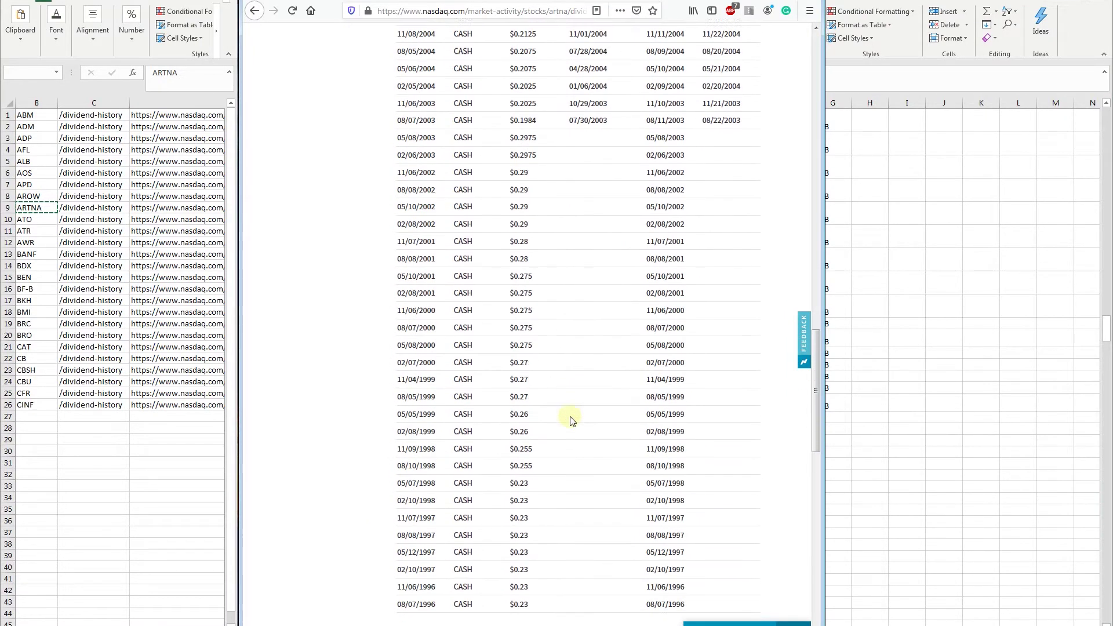
{"action": "left_click_drag", "start_coordinate": [394, 455], "coordinate": [423, 453]}
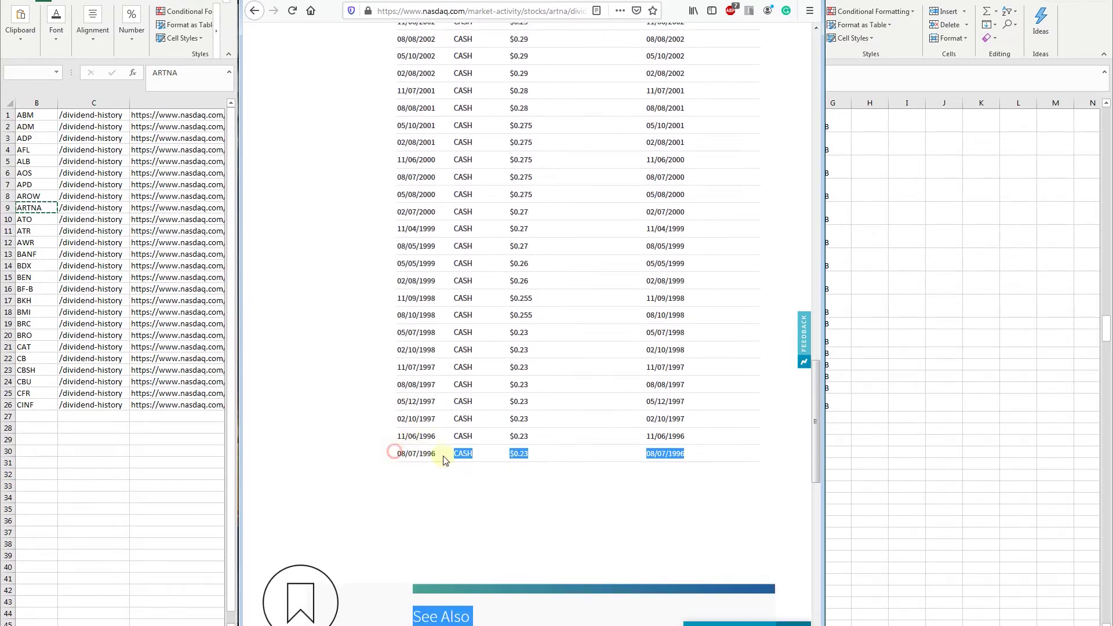
{"action": "left_click", "coordinate": [409, 451]}
{"action": "scroll", "coordinate": [425, 442], "scroll_direction": "up", "scroll_amount": 2}
{"action": "scroll", "coordinate": [426, 458], "scroll_direction": "down", "scroll_amount": 1}
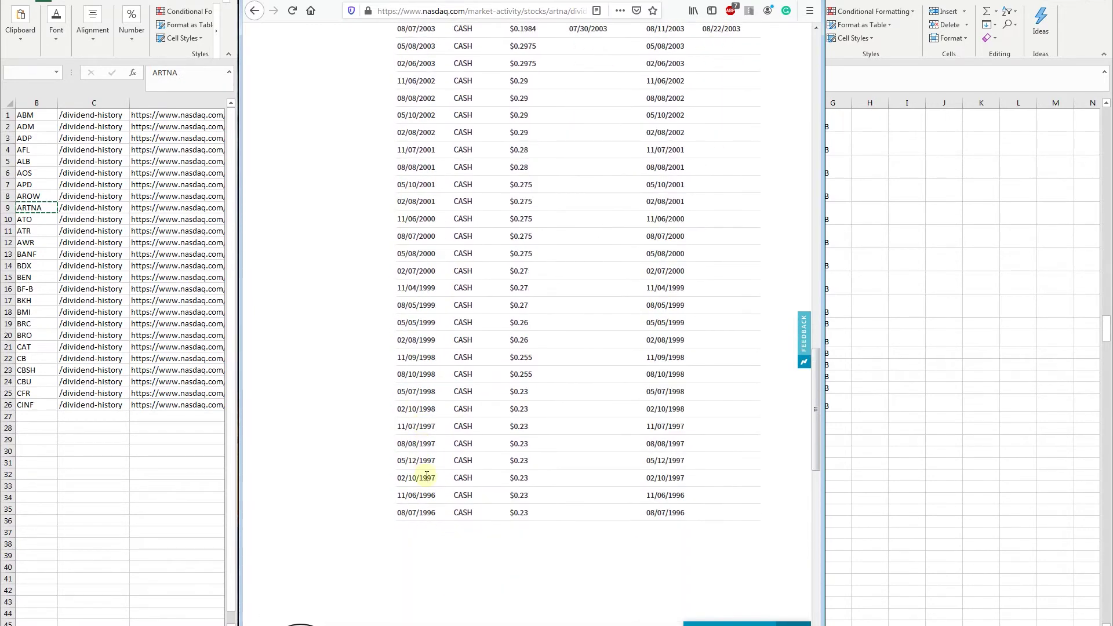
{"action": "scroll", "coordinate": [415, 405], "scroll_direction": "up", "scroll_amount": 9}
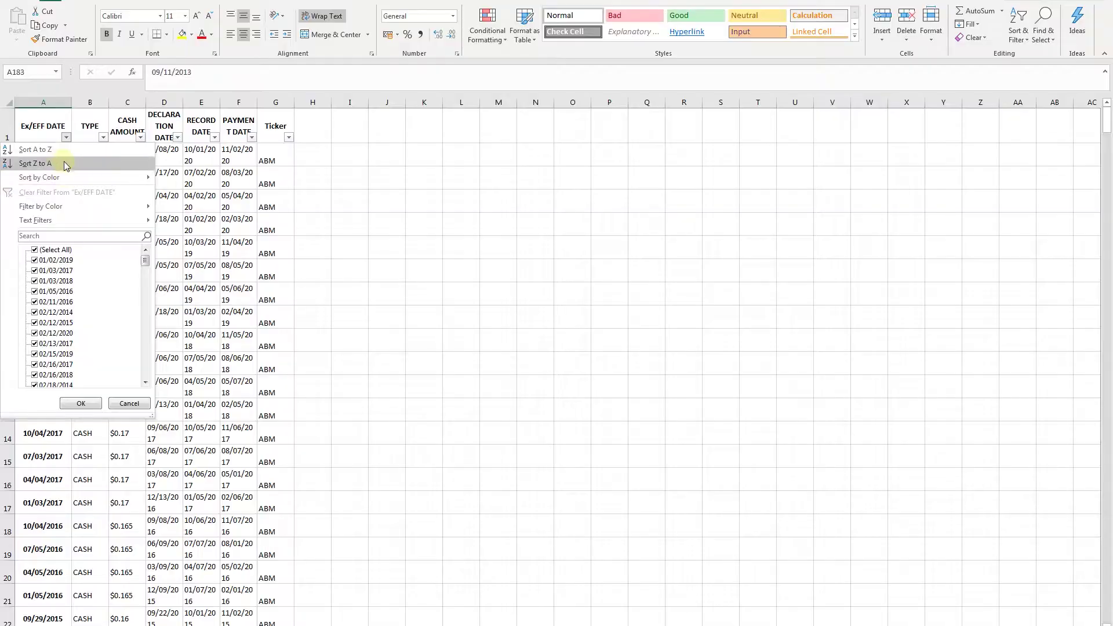
- Sort the filtered list ascending by Ex/EFF DATE and check the AROW and ARTNA rows at its end
{"action": "left_click", "coordinate": [57, 154]}
{"action": "left_click", "coordinate": [59, 336]}
{"action": "key", "text": "ctrl+shift+End"}
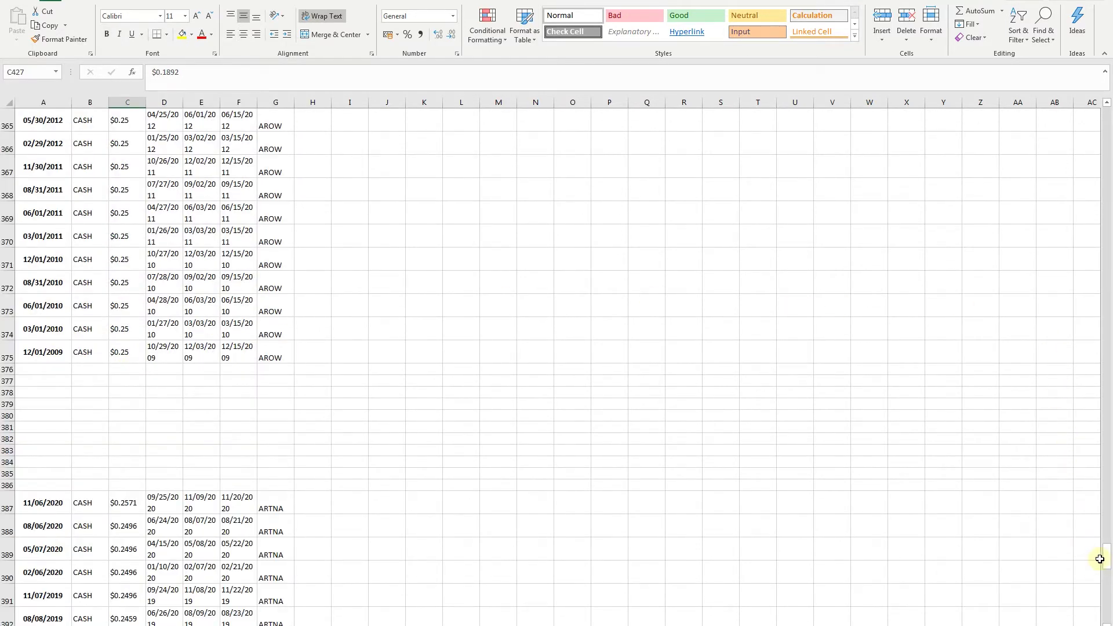
{"action": "left_click_drag", "start_coordinate": [1106, 566], "coordinate": [1109, 609]}
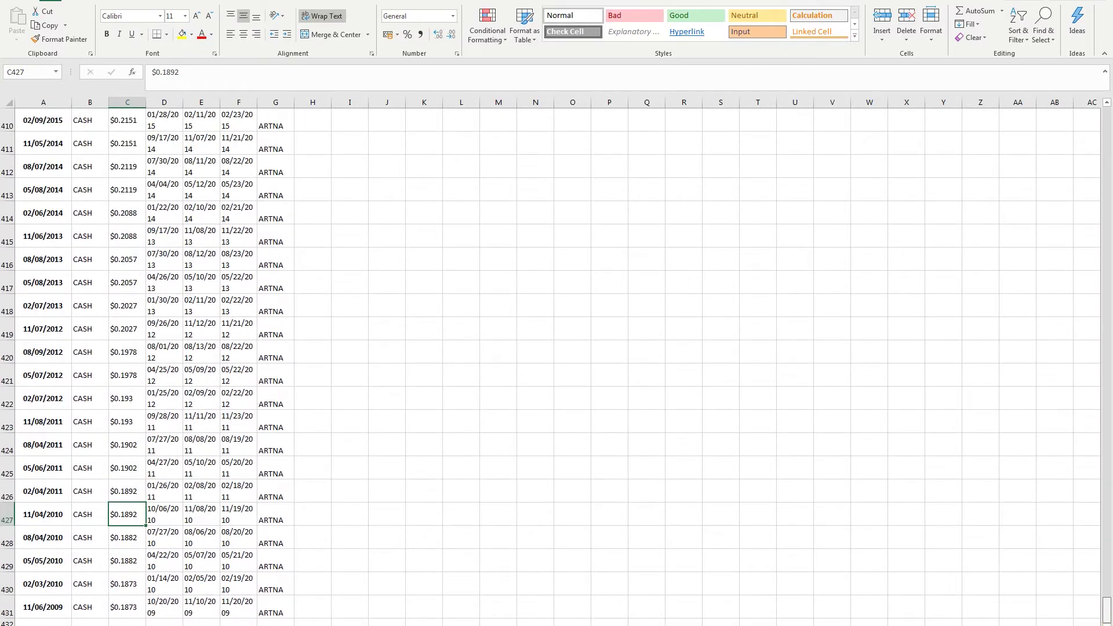
{"action": "scroll", "coordinate": [248, 560], "scroll_direction": "down", "scroll_amount": 3}
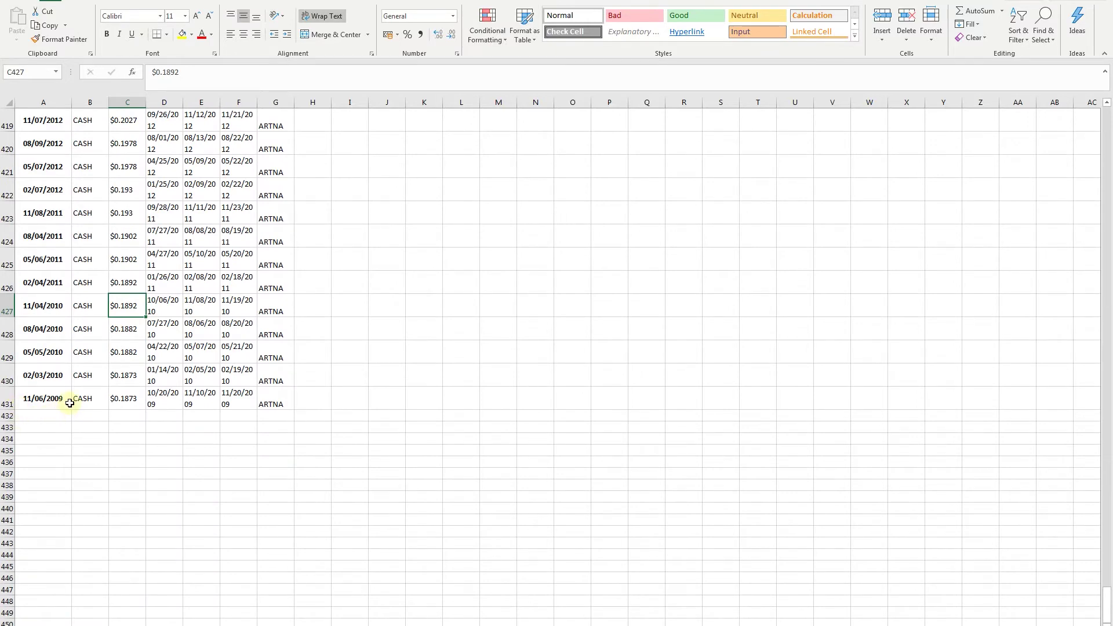
- Format the dividend list from A1 as a blue table with headers, extending its range through the last ARTNA row
{"action": "key", "text": "ctrl+shift+Home"}
{"action": "key", "text": "ctrl+Home"}
{"action": "left_click", "coordinate": [525, 37]}
{"action": "left_click", "coordinate": [567, 105]}
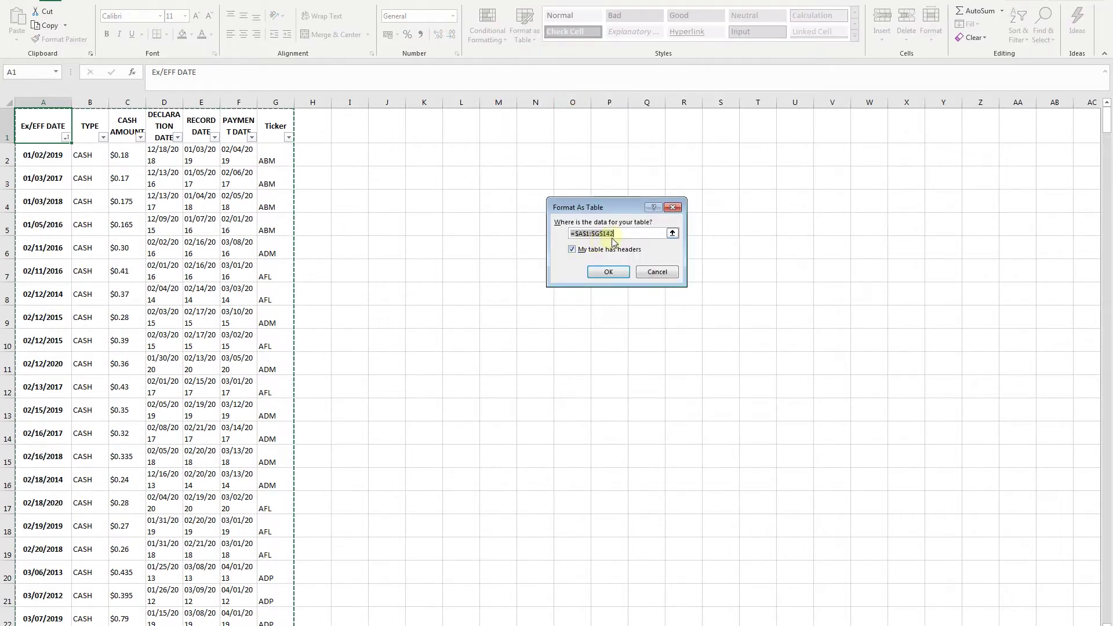
{"action": "left_click", "coordinate": [610, 272]}
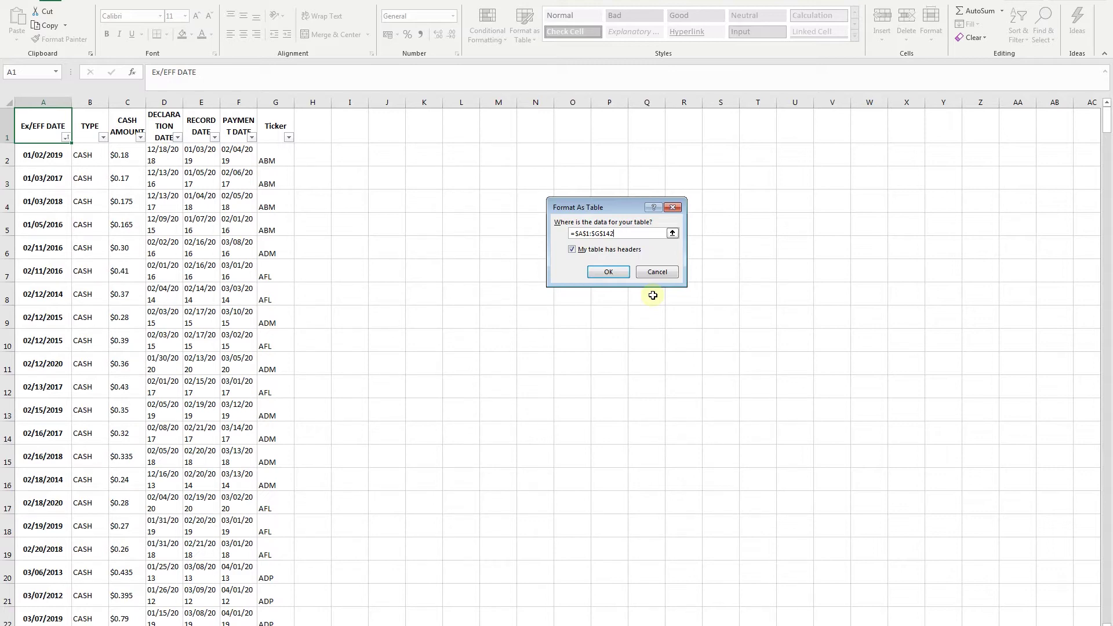
{"action": "left_click", "coordinate": [608, 271]}
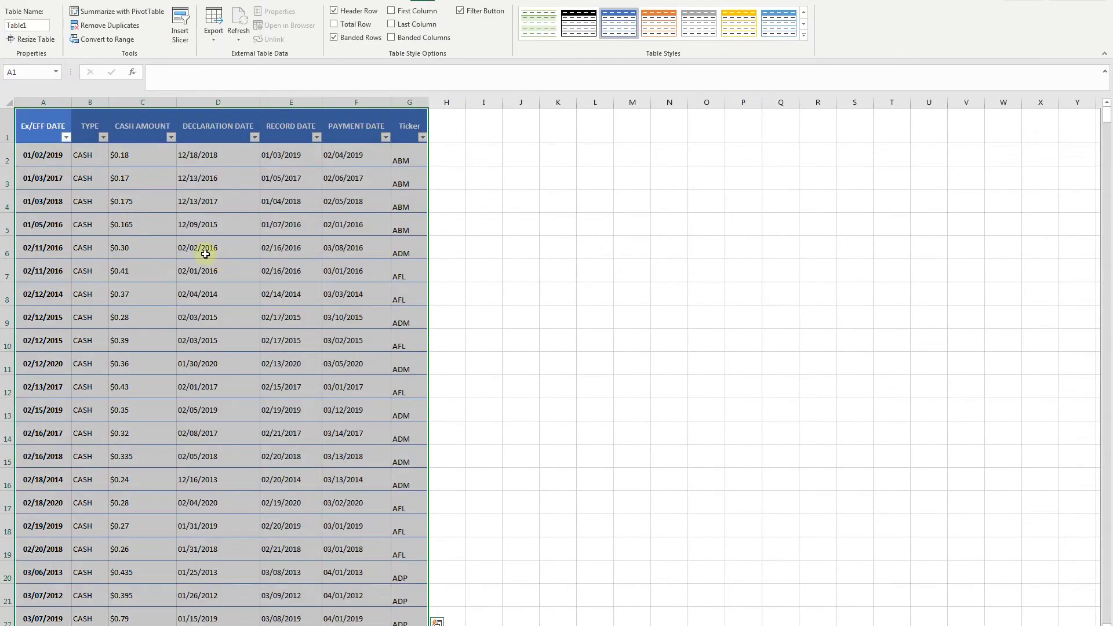
- Sort the whole table ascending by Ex/EFF DATE
{"action": "left_click", "coordinate": [120, 263]}
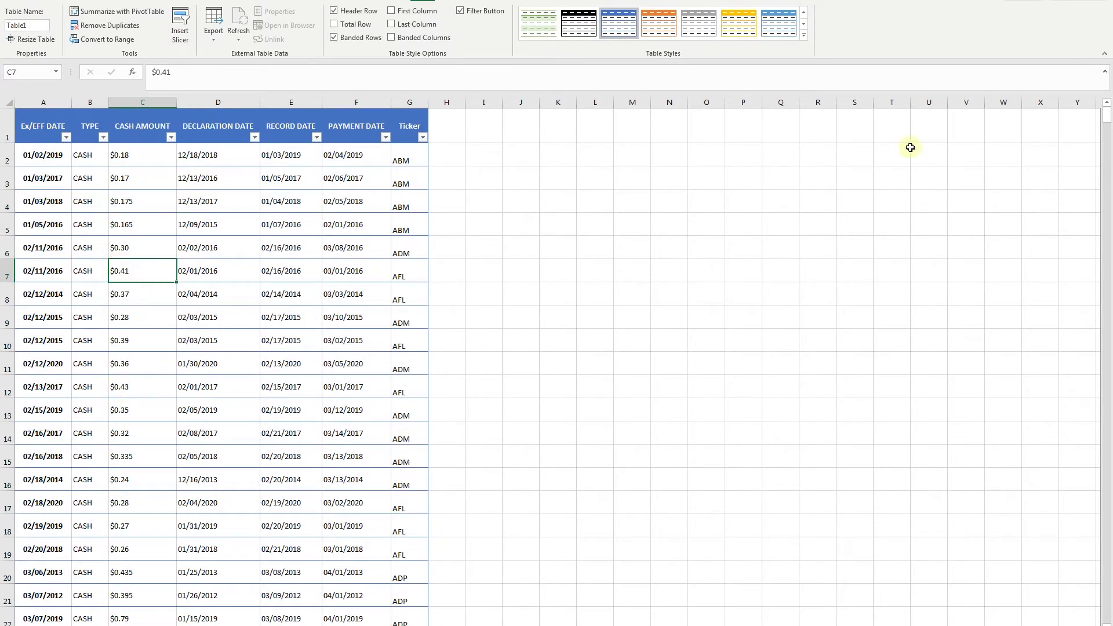
{"action": "left_click_drag", "start_coordinate": [1109, 116], "coordinate": [1109, 250]}
{"action": "scroll", "coordinate": [435, 317], "scroll_direction": "up", "scroll_amount": 4}
{"action": "key", "text": "Right"}
{"action": "left_click", "coordinate": [65, 137]}
{"action": "left_click", "coordinate": [49, 152]}
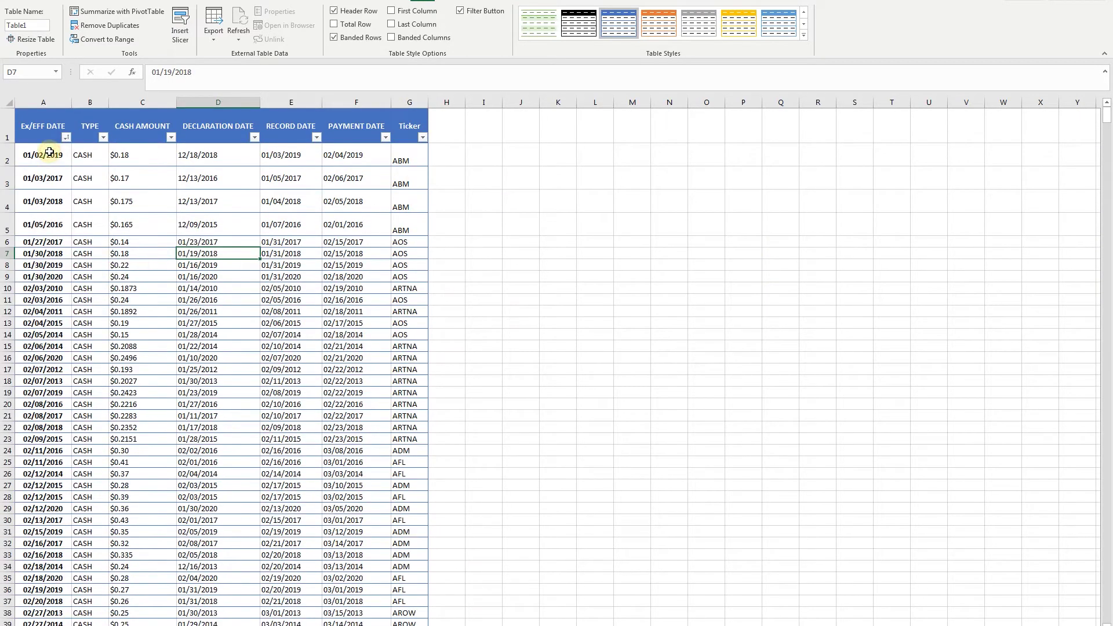
- Clear all leftover non-dividend rows from A317 to the end of the table, below the last APD dividend
{"action": "left_click", "coordinate": [124, 393]}
{"action": "left_click_drag", "start_coordinate": [1107, 116], "coordinate": [1110, 229]}
{"action": "left_click", "coordinate": [91, 174]}
{"action": "scroll", "coordinate": [141, 421], "scroll_direction": "down", "scroll_amount": 5}
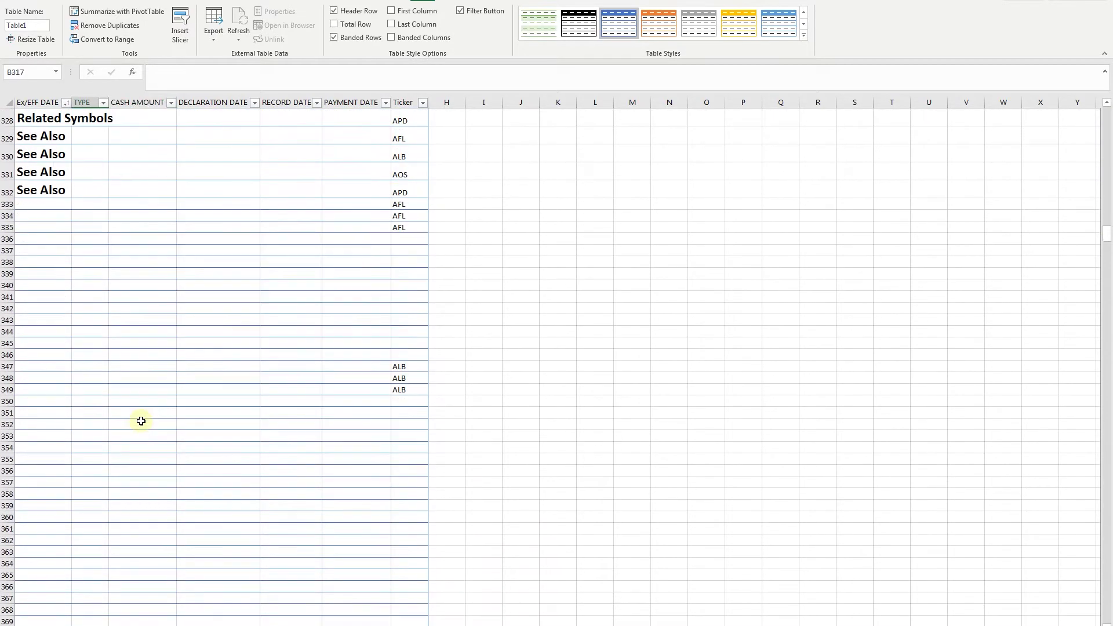
{"action": "scroll", "coordinate": [141, 421], "scroll_direction": "down", "scroll_amount": 12}
{"action": "scroll", "coordinate": [141, 421], "scroll_direction": "up", "scroll_amount": 14}
{"action": "scroll", "coordinate": [179, 280], "scroll_direction": "up", "scroll_amount": 4}
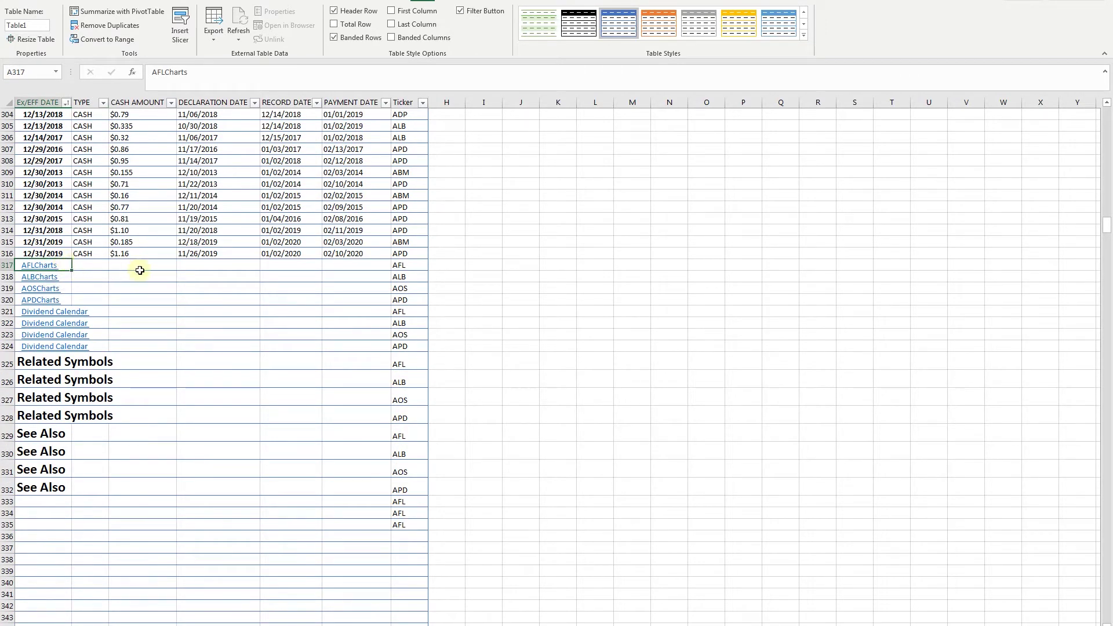
{"action": "key", "text": "ctrl+shift+End"}
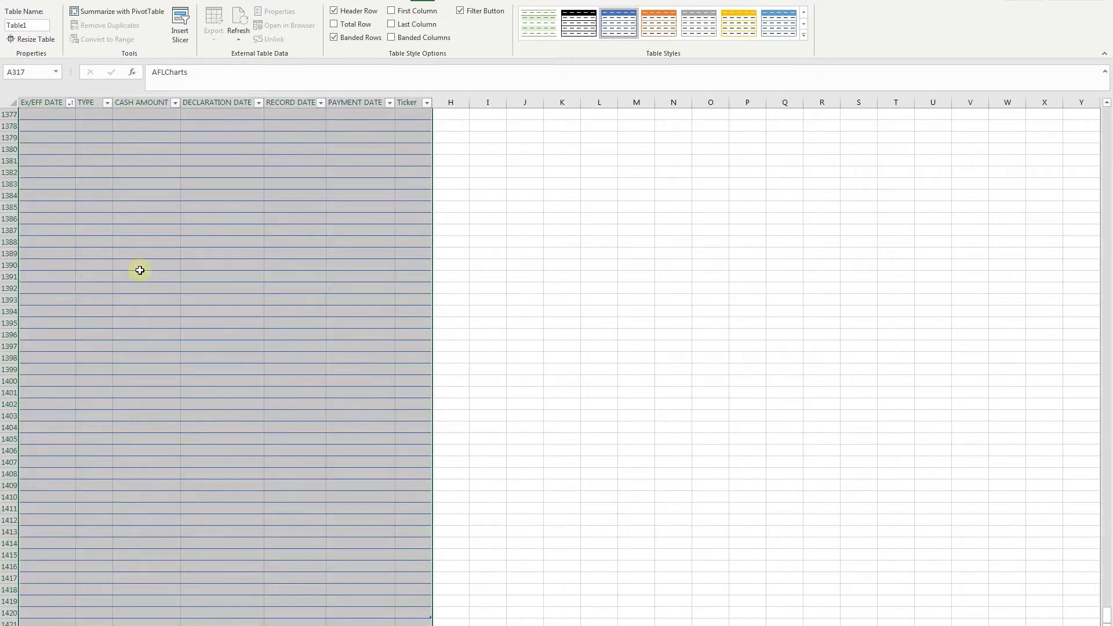
{"action": "scroll", "coordinate": [199, 363], "scroll_direction": "down", "scroll_amount": 1}
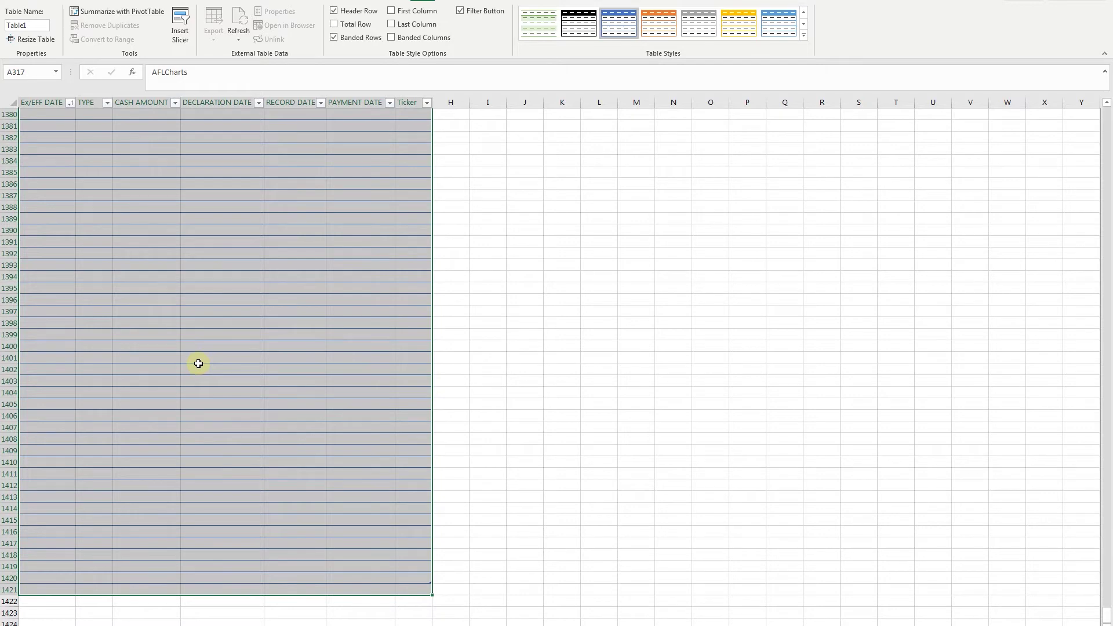
{"action": "key", "text": "ctrl+BackSpace"}
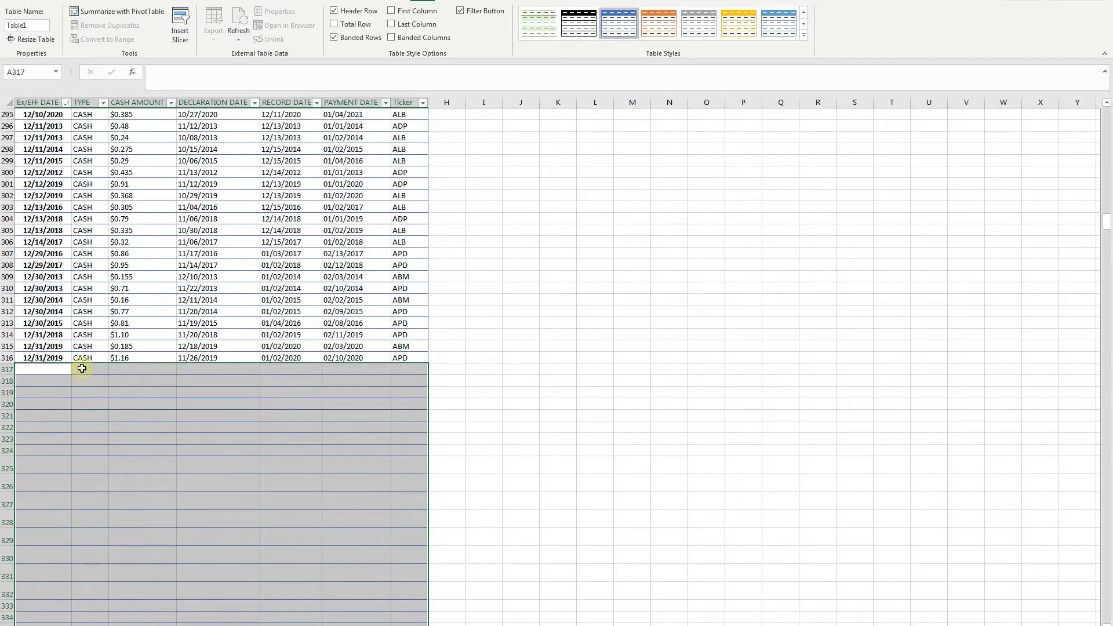
{"action": "left_click", "coordinate": [82, 369]}
{"action": "left_click", "coordinate": [61, 373]}
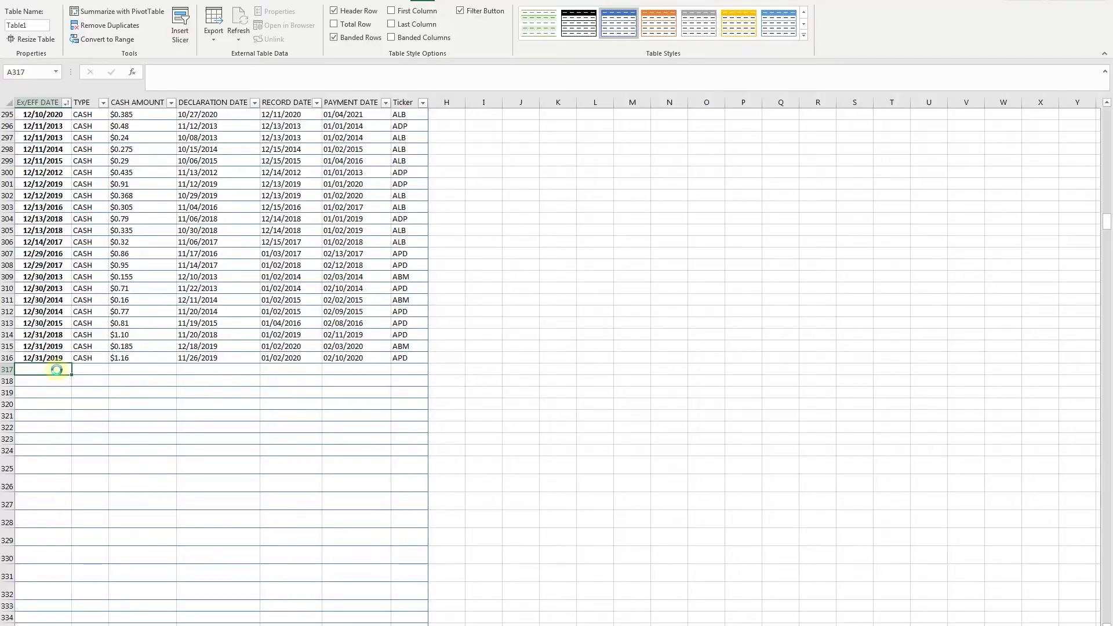
- Save the workbook in the Downloads folder as Data in CSV (MS-DOS) format
{"action": "key", "text": "ctrl+s"}
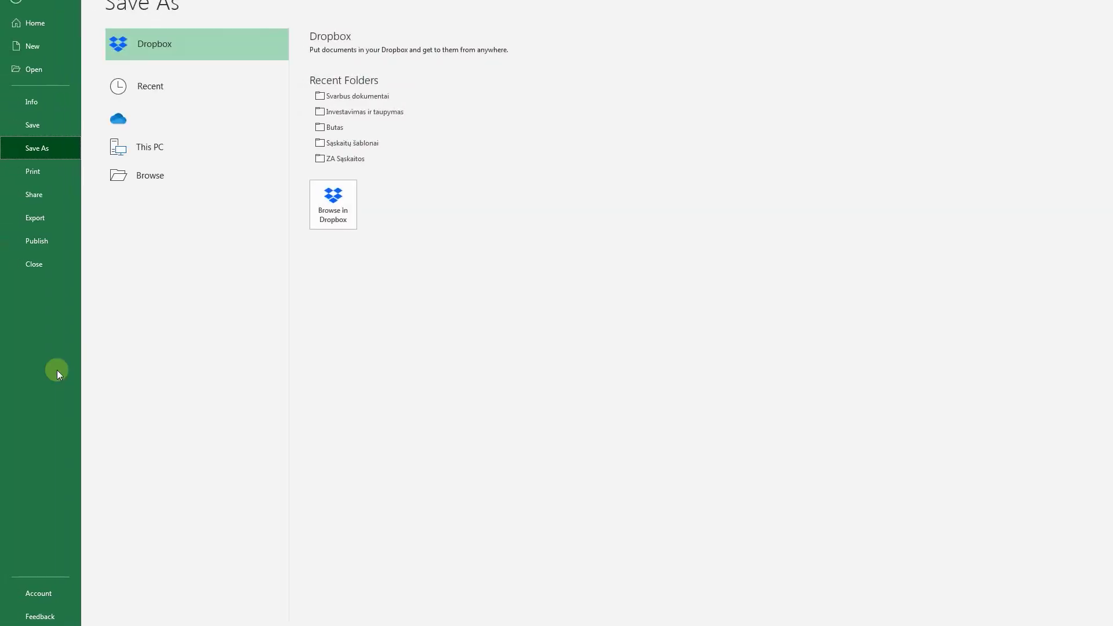
{"action": "left_click", "coordinate": [150, 85]}
{"action": "left_click", "coordinate": [371, 91]}
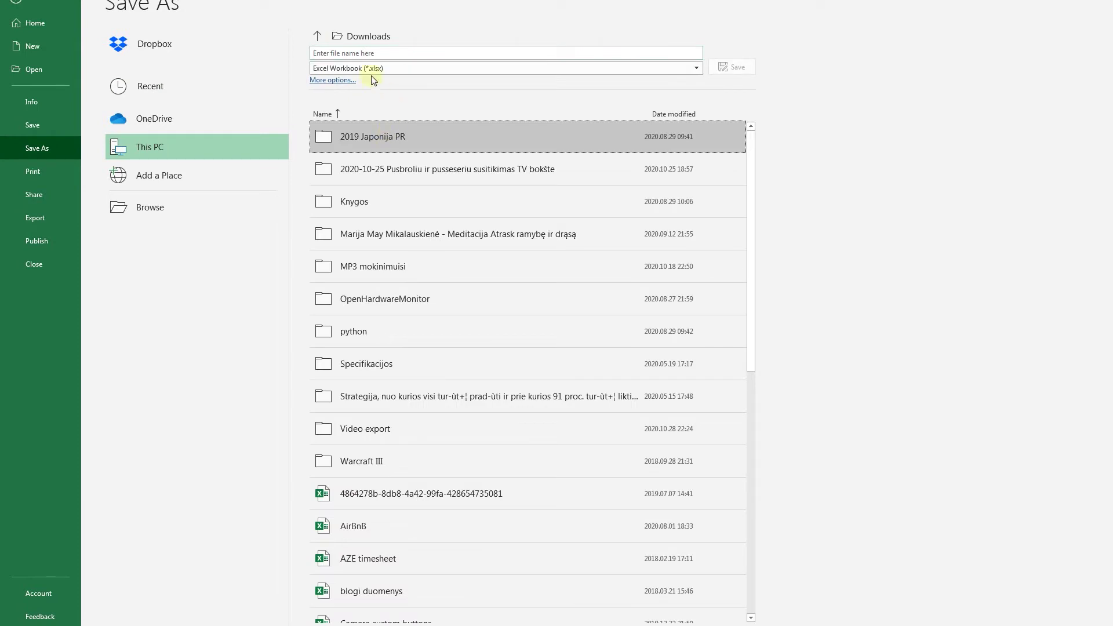
{"action": "left_click", "coordinate": [436, 68]}
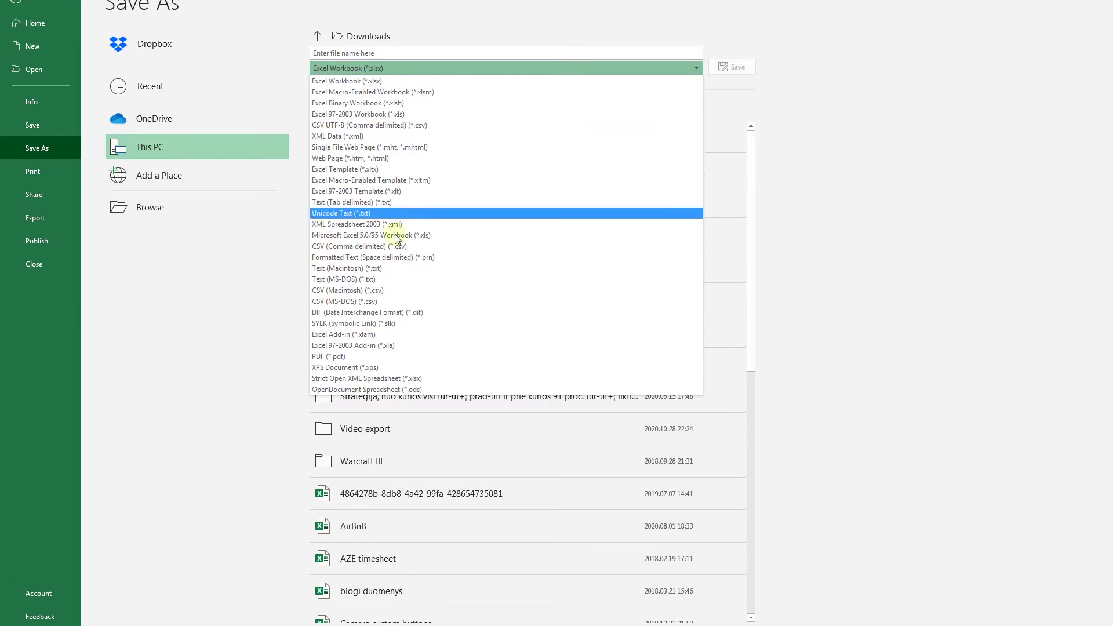
{"action": "left_click", "coordinate": [374, 303]}
{"action": "left_click", "coordinate": [395, 54]}
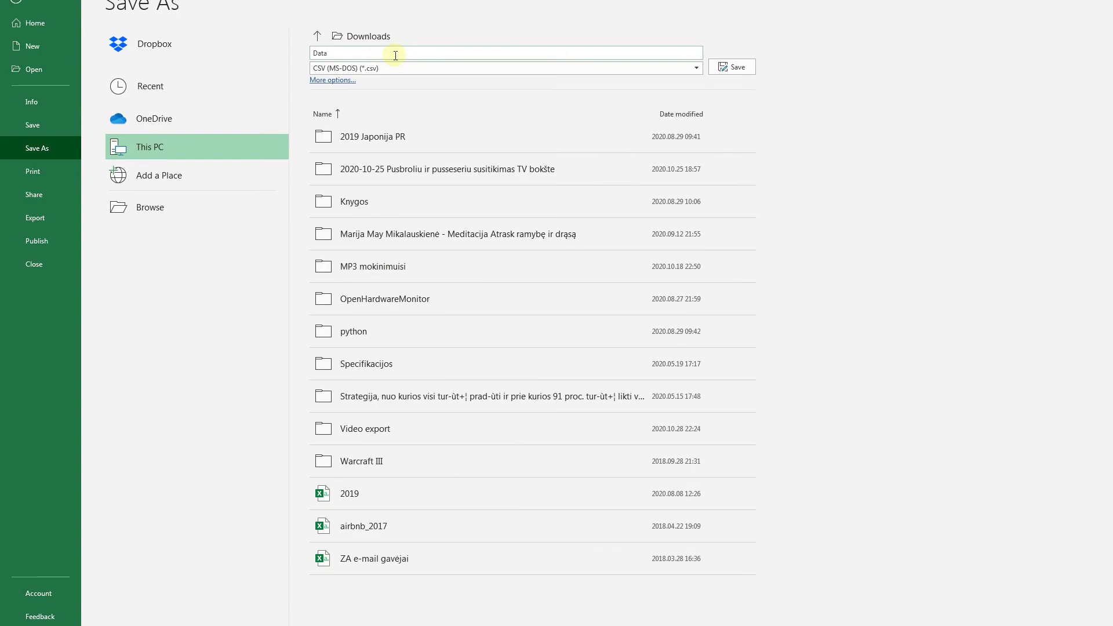
{"action": "left_click", "coordinate": [732, 67]}
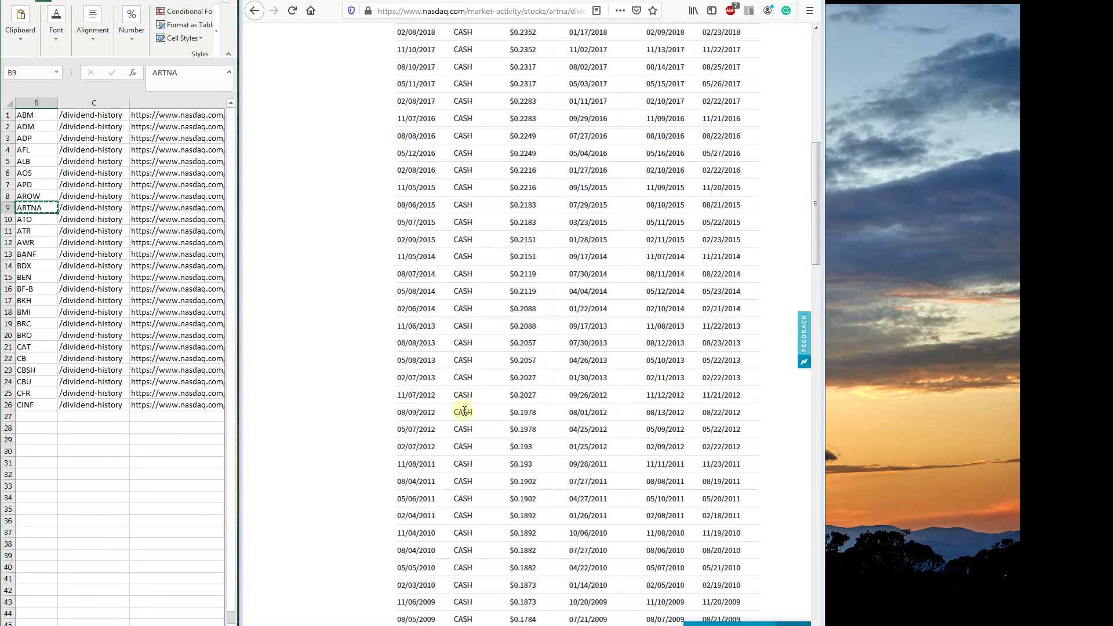
- Show the saved Data CSV workbook full size and check the extent of its data from A1 to the last row
{"action": "key", "text": "alt+Tab"}
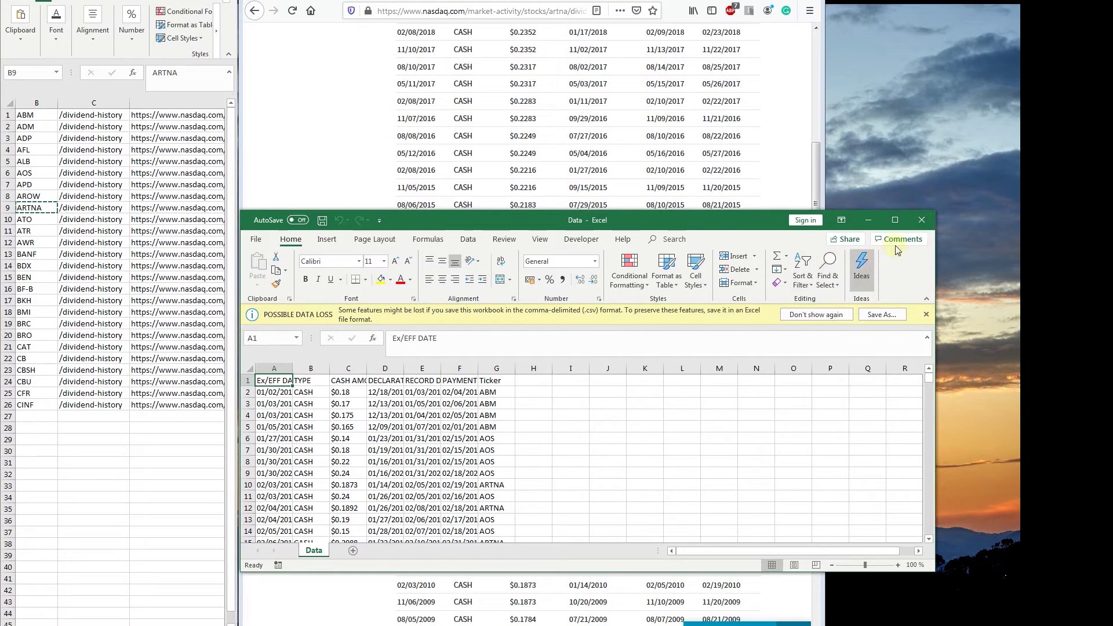
{"action": "left_click", "coordinate": [895, 221]}
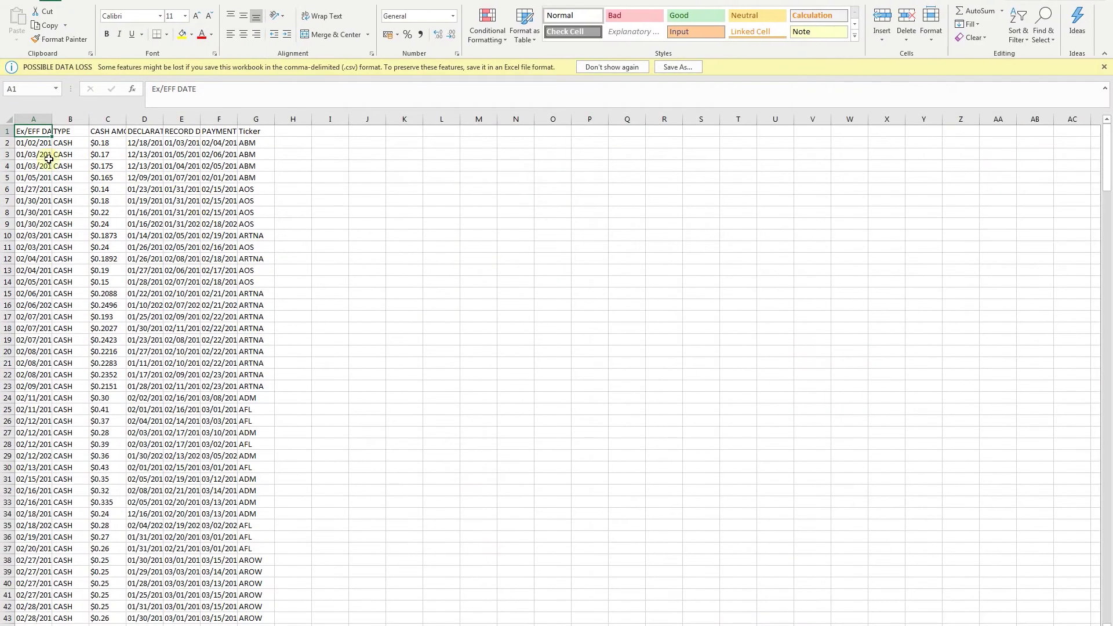
{"action": "left_click", "coordinate": [41, 132]}
{"action": "key", "text": "ctrl+shift+End"}
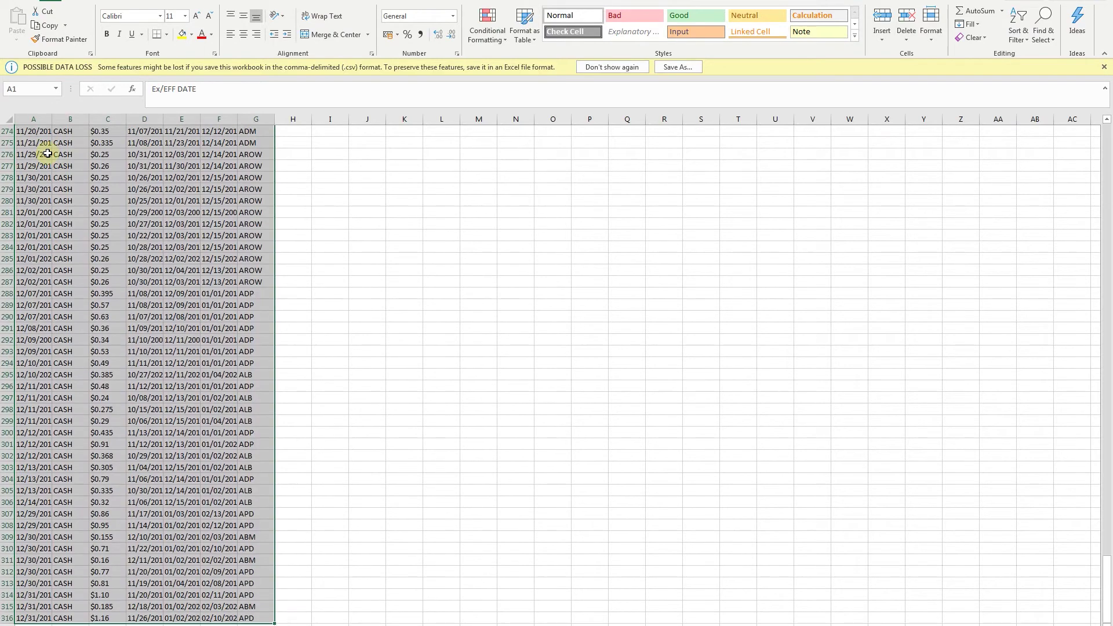
{"action": "scroll", "coordinate": [149, 440], "scroll_direction": "down", "scroll_amount": 3}
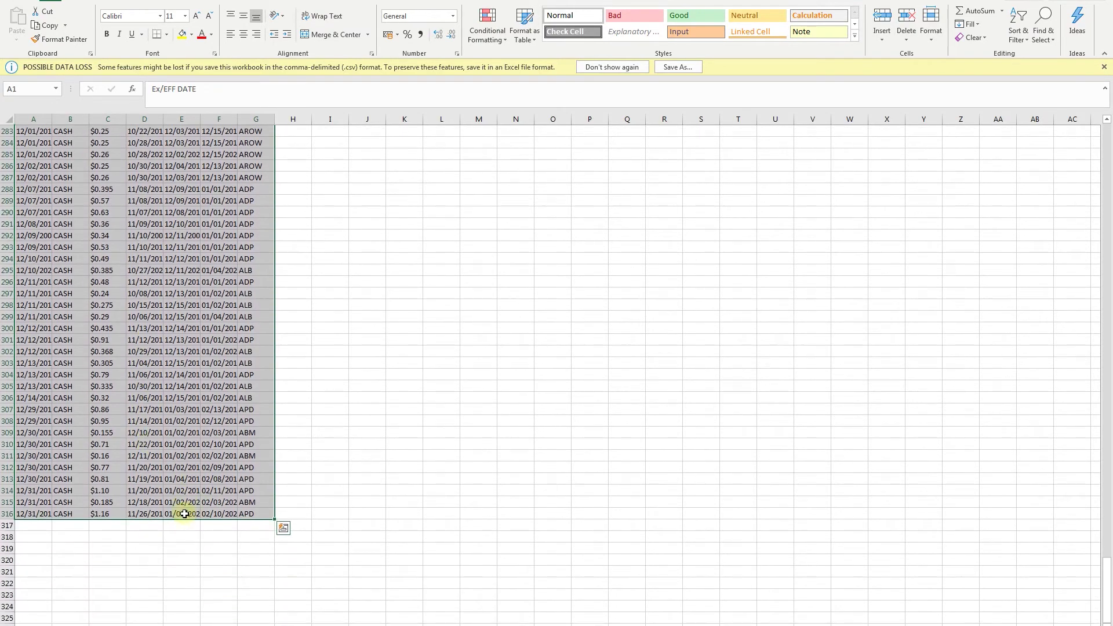
- Select cell A317 below the data and place the Data workbook in a narrow window beside the Nasdaq page
{"action": "left_click", "coordinate": [42, 527]}
{"action": "key", "text": "super+Down"}
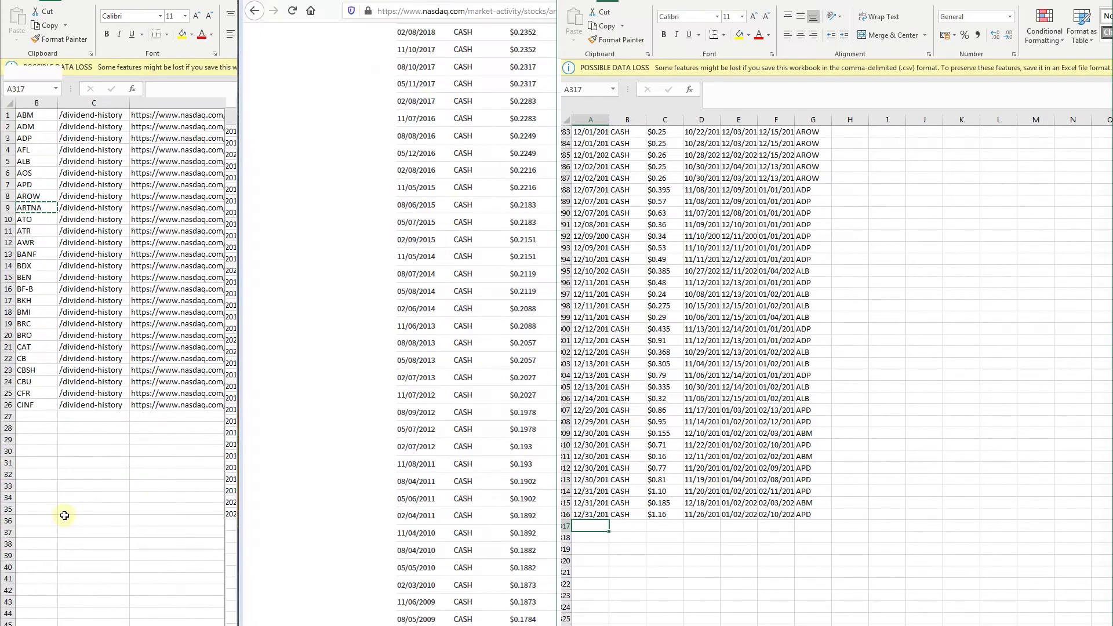
{"action": "left_click_drag", "start_coordinate": [553, 162], "coordinate": [824, 165]}
- Set the macro's repeat count to 2 in Mouse Recorder and play it
{"action": "double_click", "coordinate": [511, 309]}
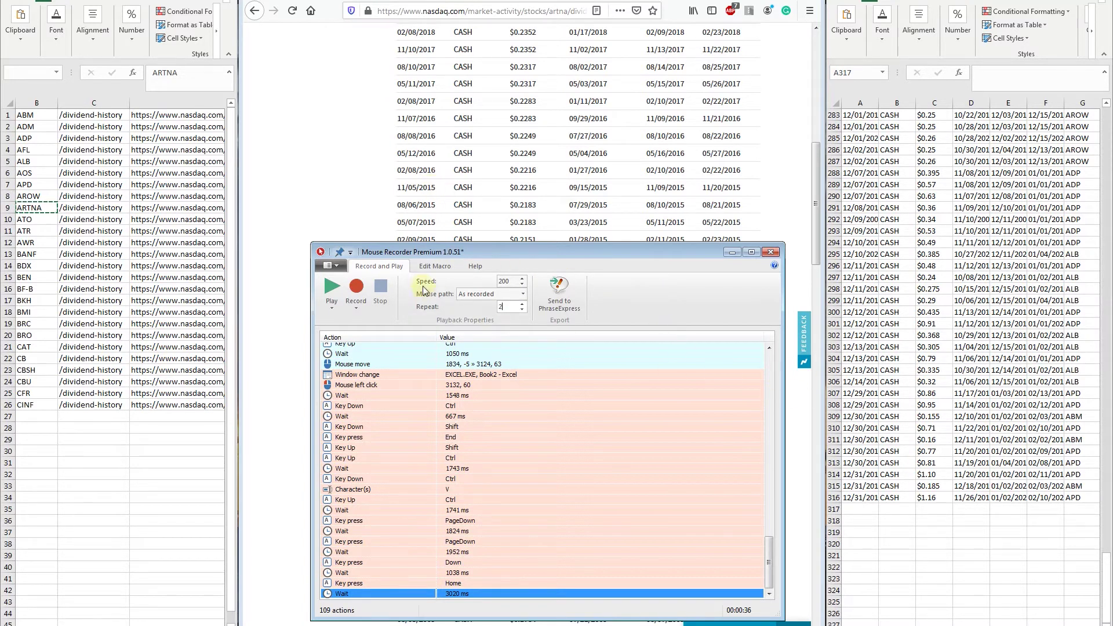
{"action": "type", "text": "2"}
{"action": "left_click", "coordinate": [332, 287]}
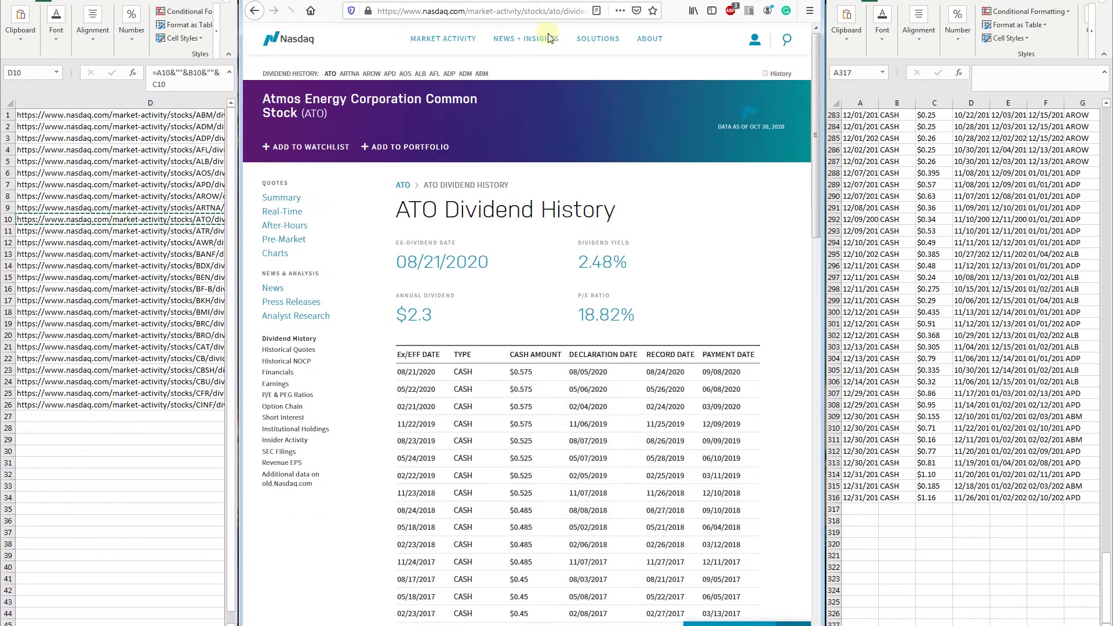
- Try to copy the ATO dividend history from the Nasdaq page and paste it into the workbook at A10
{"action": "scroll", "coordinate": [427, 357], "scroll_direction": "down", "scroll_amount": 1}
{"action": "left_click_drag", "start_coordinate": [428, 318], "coordinate": [567, 483]}
{"action": "scroll", "coordinate": [567, 483], "scroll_direction": "down", "scroll_amount": 10}
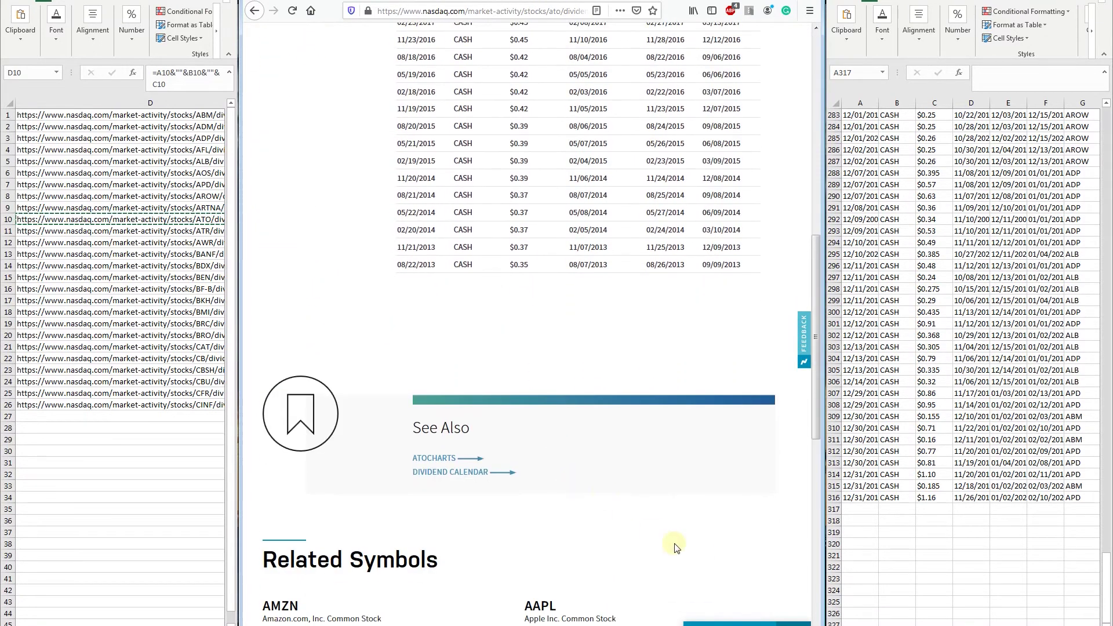
{"action": "left_click_drag", "start_coordinate": [740, 546], "coordinate": [738, 541]}
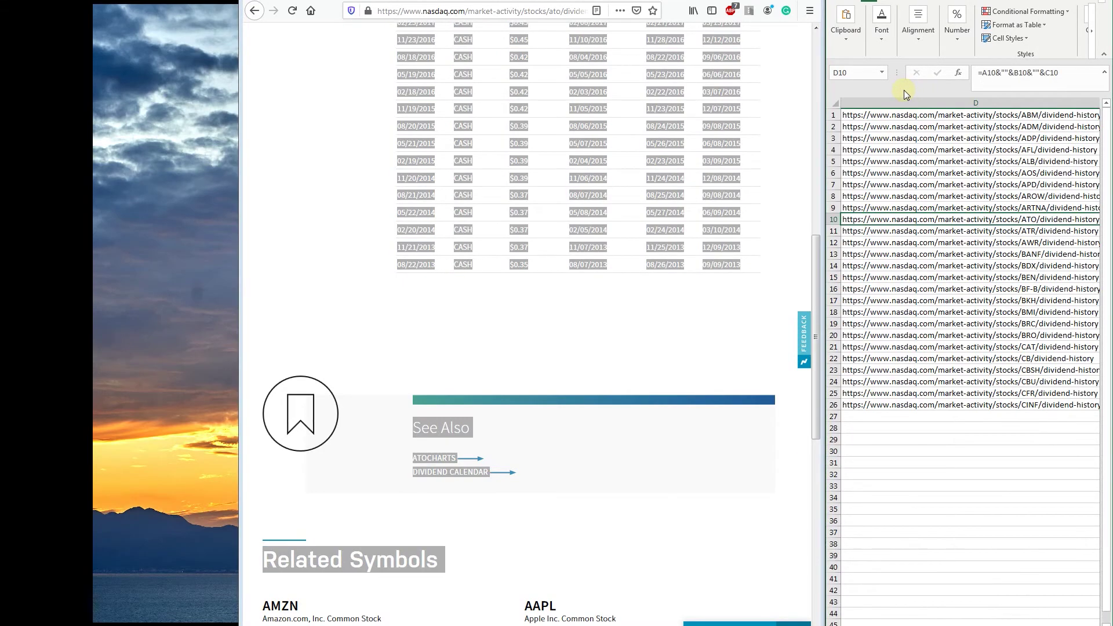
{"action": "key", "text": "Home"}
{"action": "key", "text": "ctrl+v"}
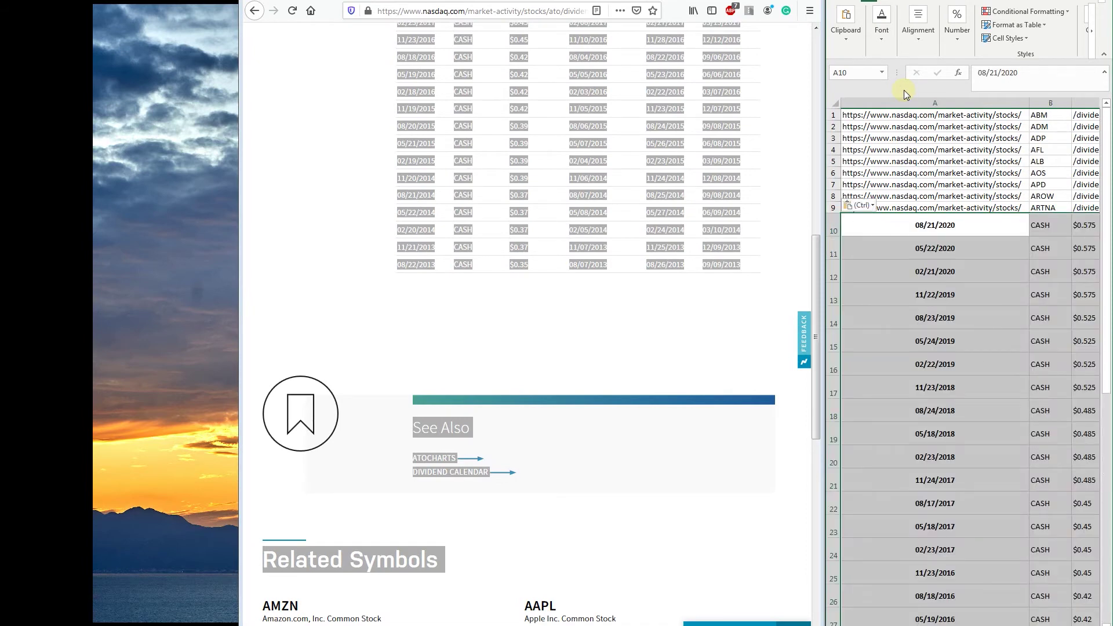
{"action": "key", "text": "ctrl+Right"}
{"action": "key", "text": "Right"}
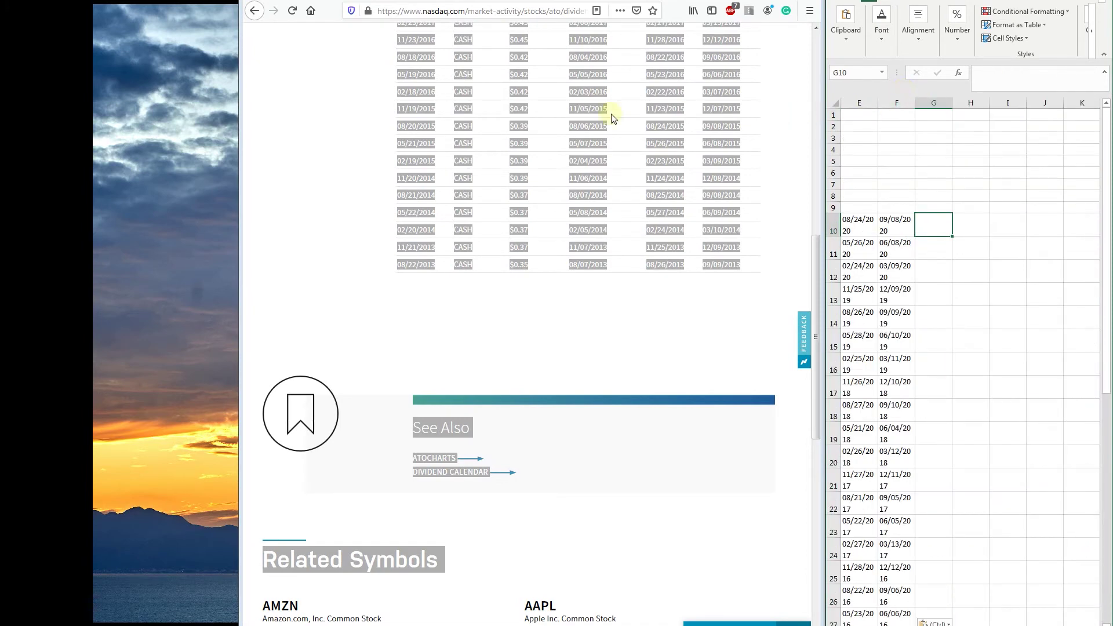
- Return the Book1 ticker list window to the side opposite the Data workbook and bring its ticker column into view
{"action": "key", "text": "super+Left"}
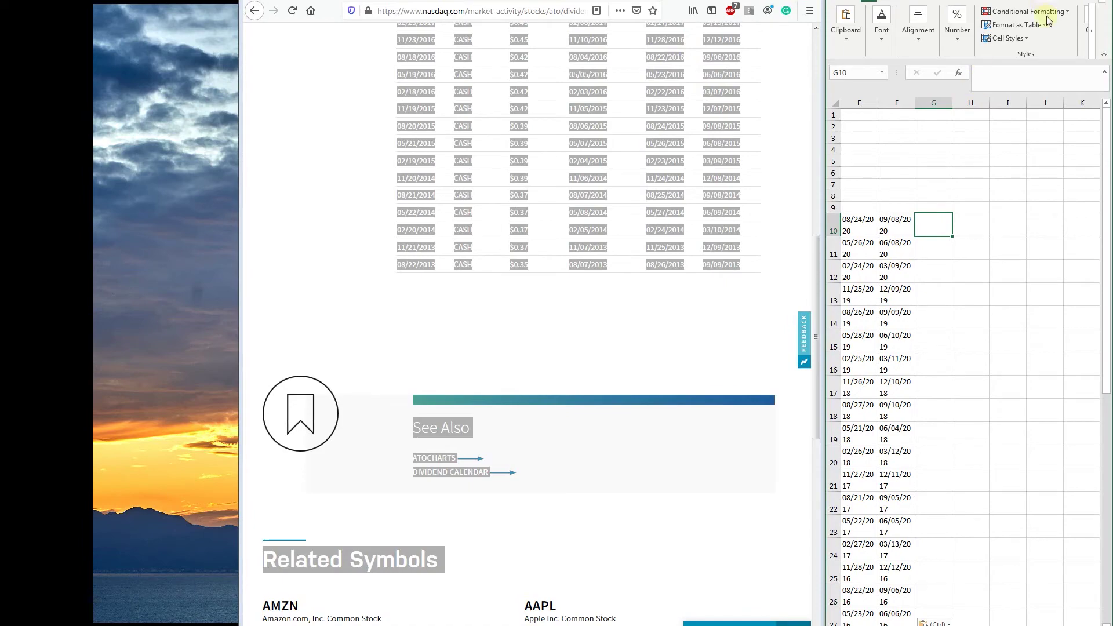
{"action": "left_click_drag", "start_coordinate": [904, 2], "coordinate": [274, 119]}
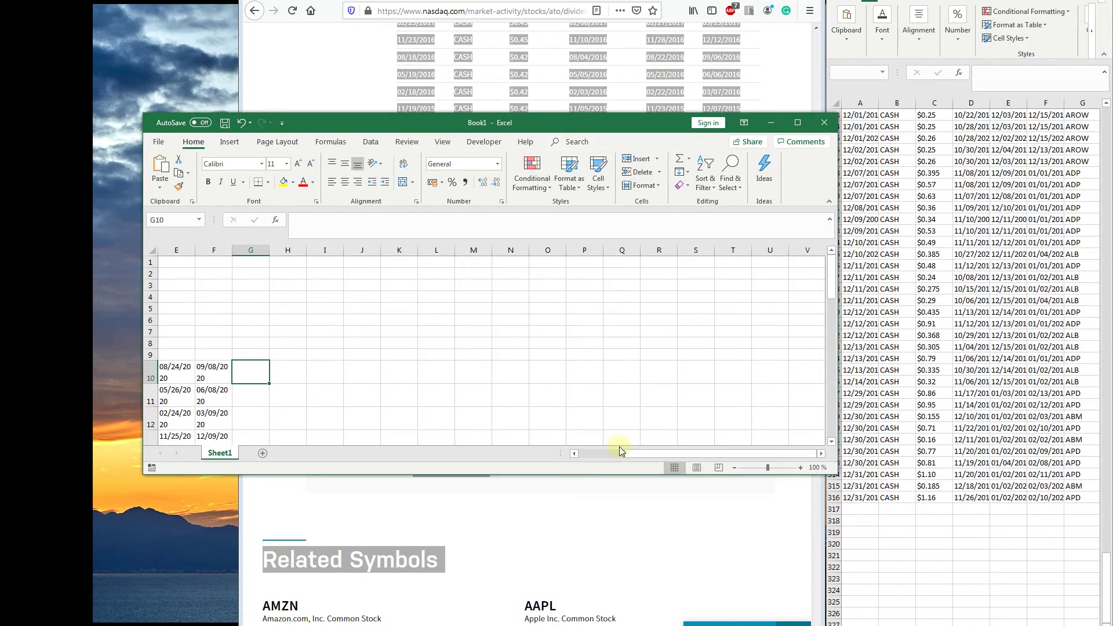
{"action": "left_click_drag", "start_coordinate": [704, 454], "coordinate": [604, 455]}
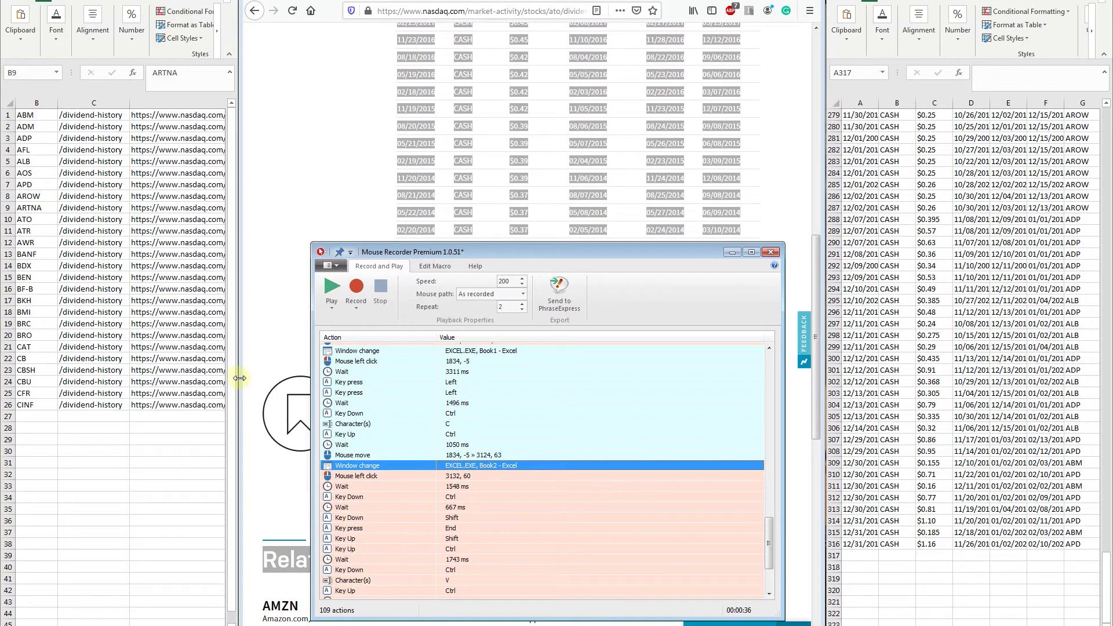
- Delete all Window change actions for Book1 and Book2 from the Mouse Recorder macro, back to its first entry
{"action": "key", "text": "Delete"}
{"action": "scroll", "coordinate": [530, 516], "scroll_direction": "up", "scroll_amount": 4}
{"action": "left_click", "coordinate": [479, 467]}
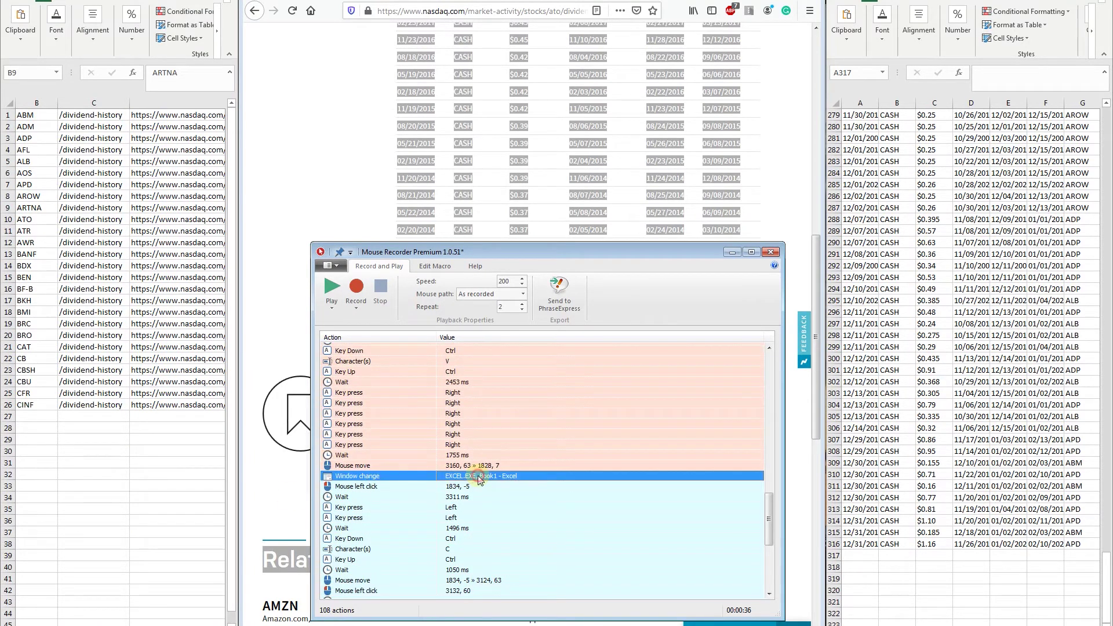
{"action": "key", "text": "Delete"}
{"action": "scroll", "coordinate": [478, 475], "scroll_direction": "up", "scroll_amount": 6}
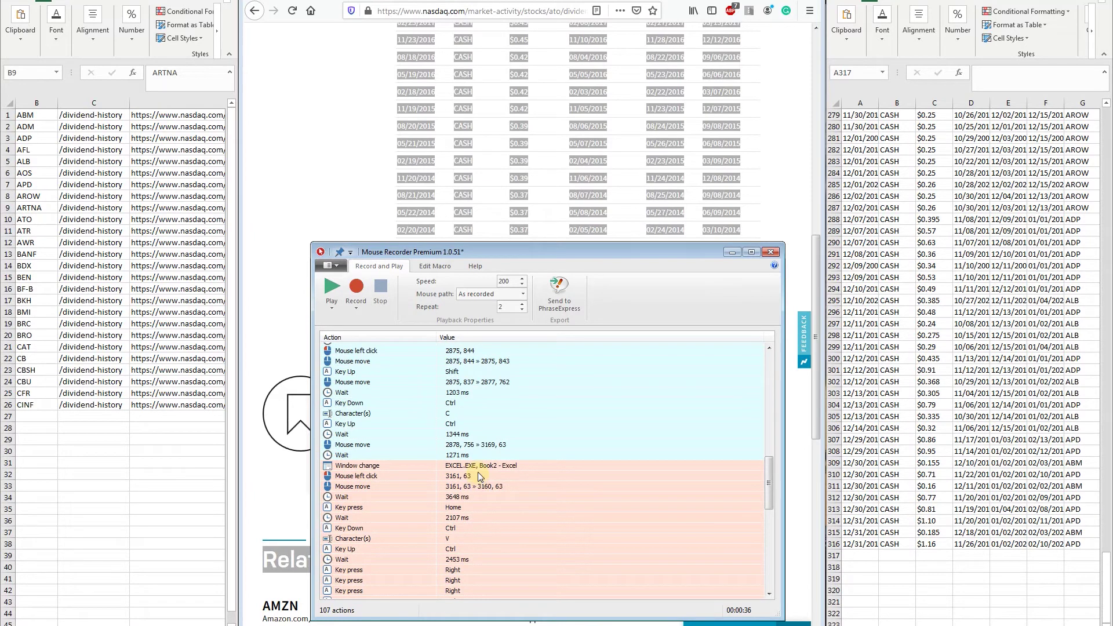
{"action": "left_click", "coordinate": [478, 466]}
{"action": "key", "text": "Delete"}
{"action": "scroll", "coordinate": [479, 467], "scroll_direction": "up", "scroll_amount": 10}
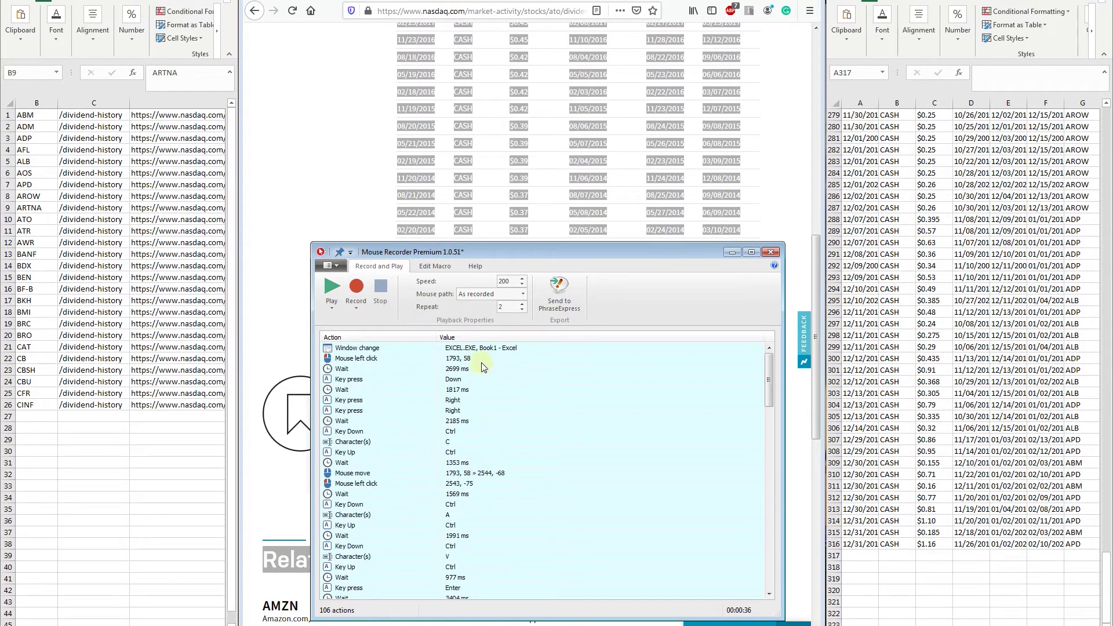
{"action": "left_click", "coordinate": [480, 349]}
{"action": "key", "text": "Delete"}
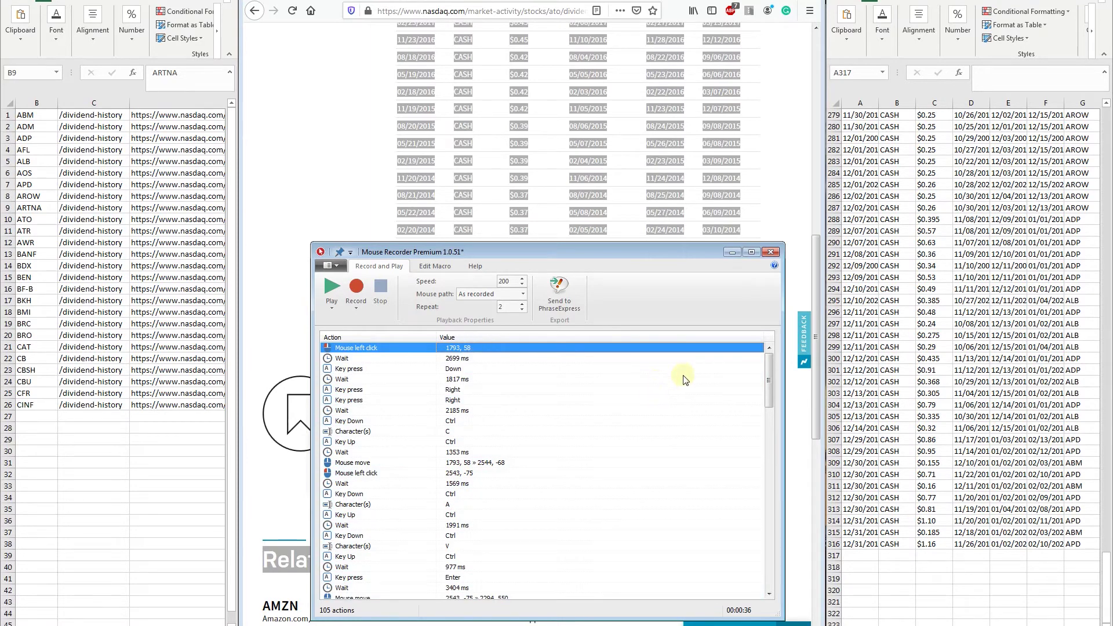
- Play the edited macro to paste the ATO dividend history into the Data workbook from A317
{"action": "left_click_drag", "start_coordinate": [769, 370], "coordinate": [735, 362]}
{"action": "left_click", "coordinate": [332, 289]}
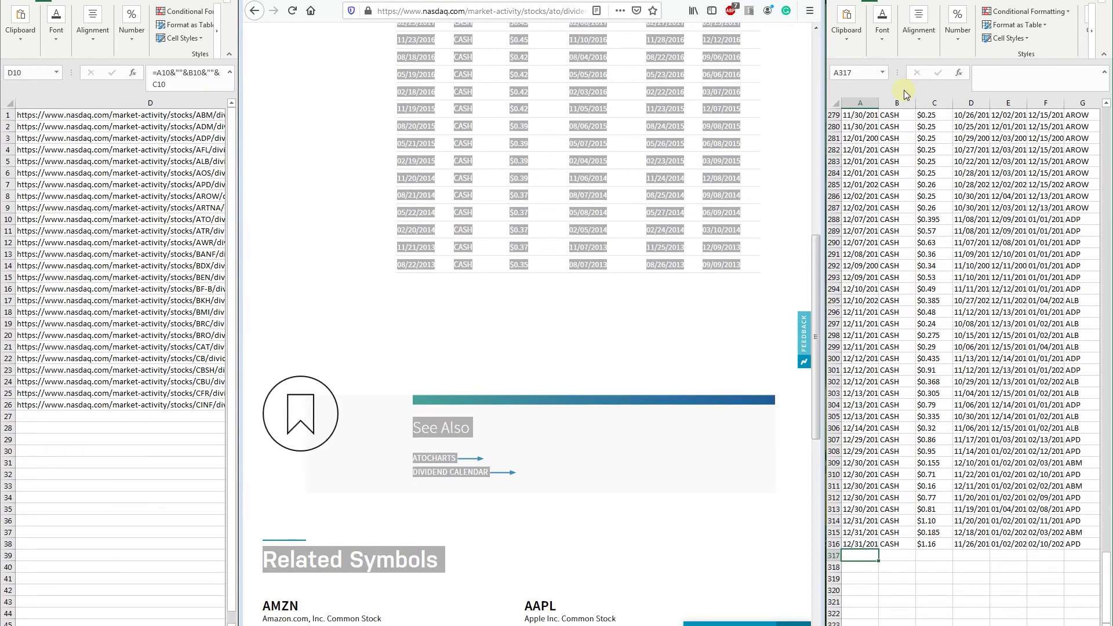
{"action": "key", "text": "ctrl+v"}
{"action": "key", "text": "ctrl+Right"}
{"action": "key", "text": "Right"}
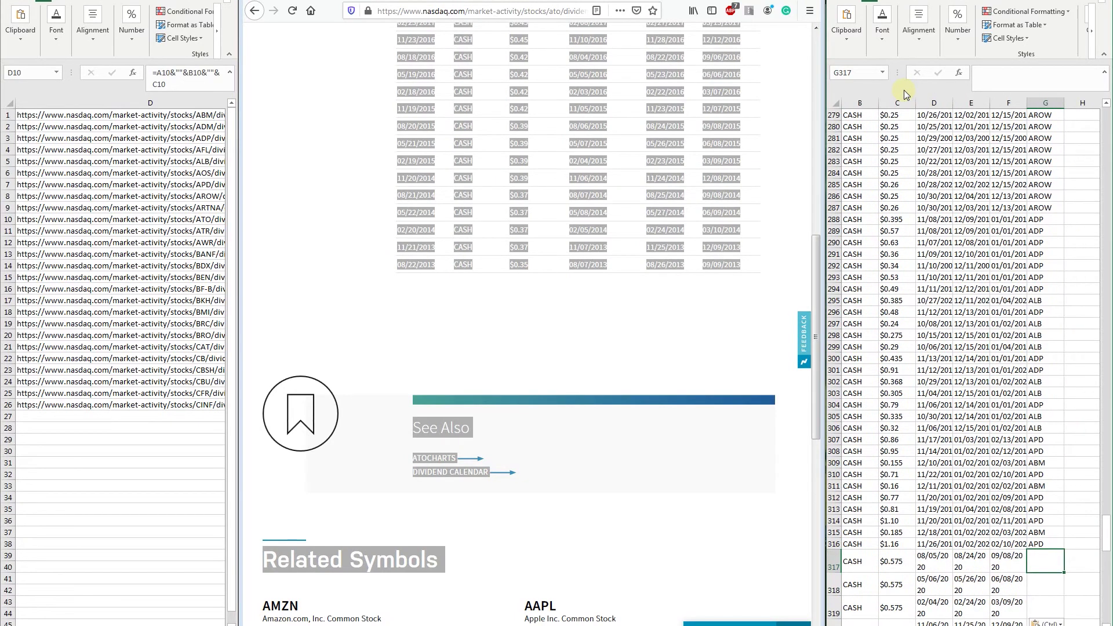
- Copy the ticker ATO from B10 of the ticker list and fill it down column G beside the pasted rows, starting at G317
{"action": "left_click", "coordinate": [138, 67]}
{"action": "key", "text": "Left"}
{"action": "key", "text": "Left"}
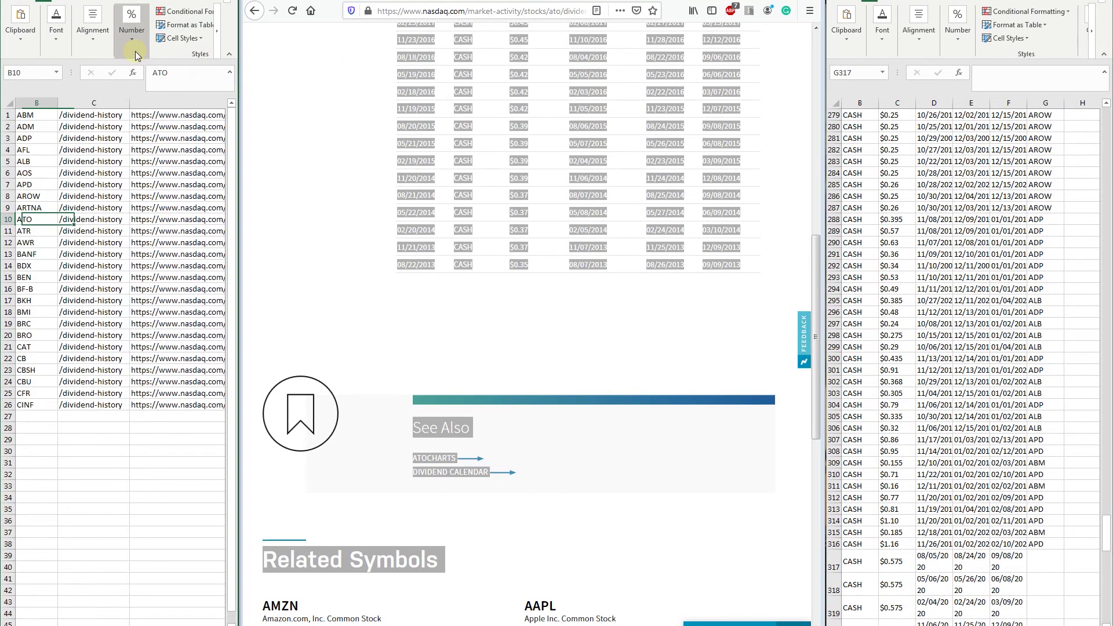
{"action": "left_click", "coordinate": [886, 91]}
{"action": "key", "text": "ctrl+shift+End"}
{"action": "type", "text": "ATO"}
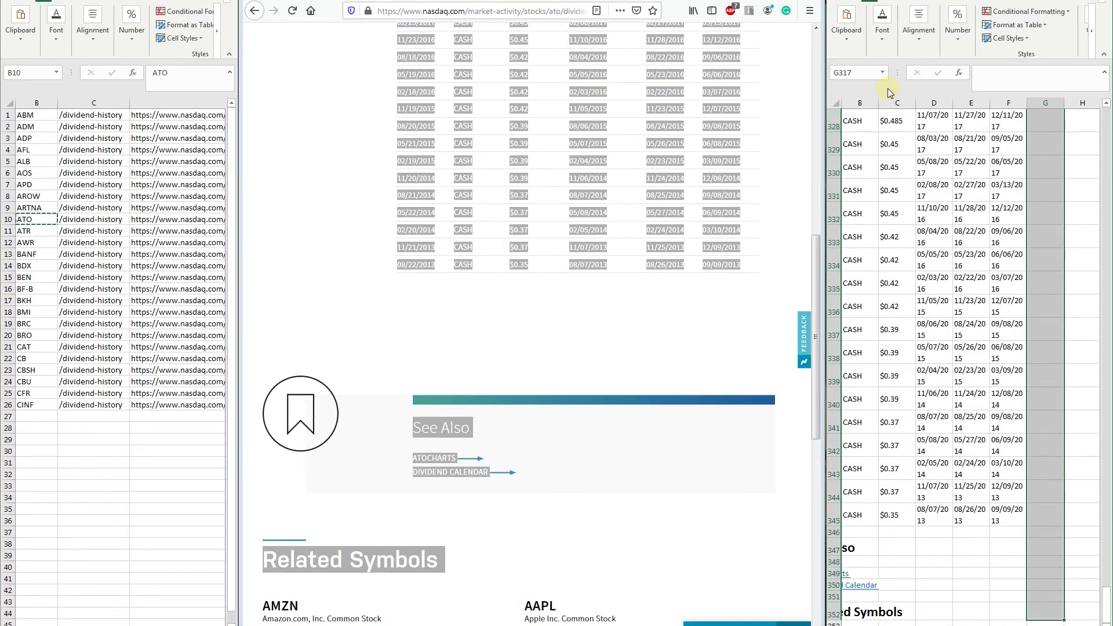
{"action": "key", "text": "ctrl+BackSpace"}
{"action": "key", "text": "Page_Down"}
{"action": "key", "text": "Page_Down"}
{"action": "key", "text": "Page_Down"}
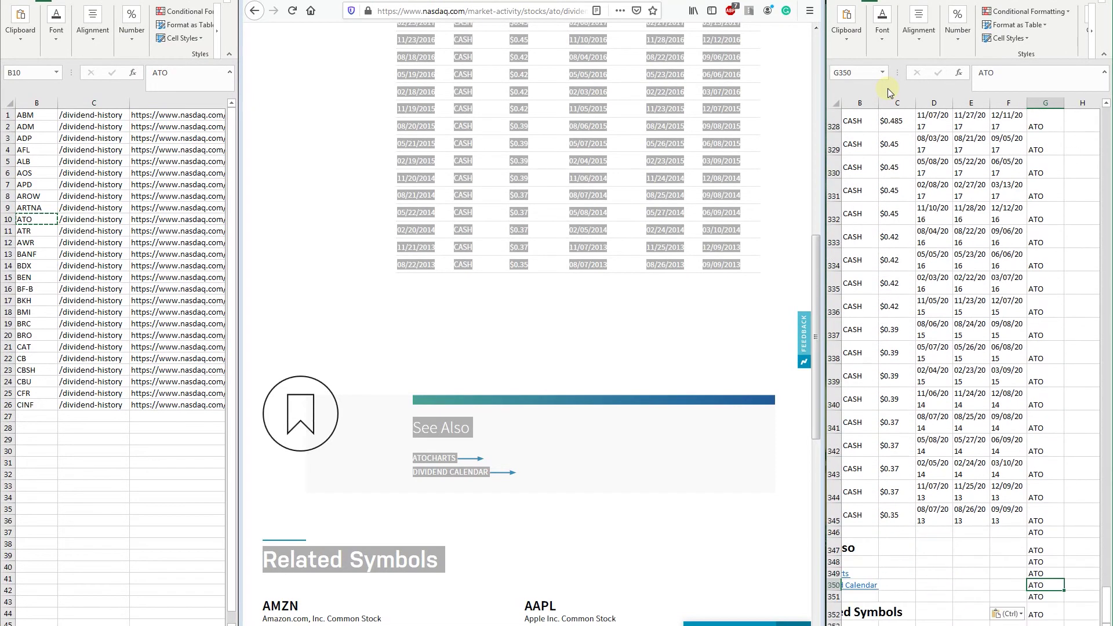